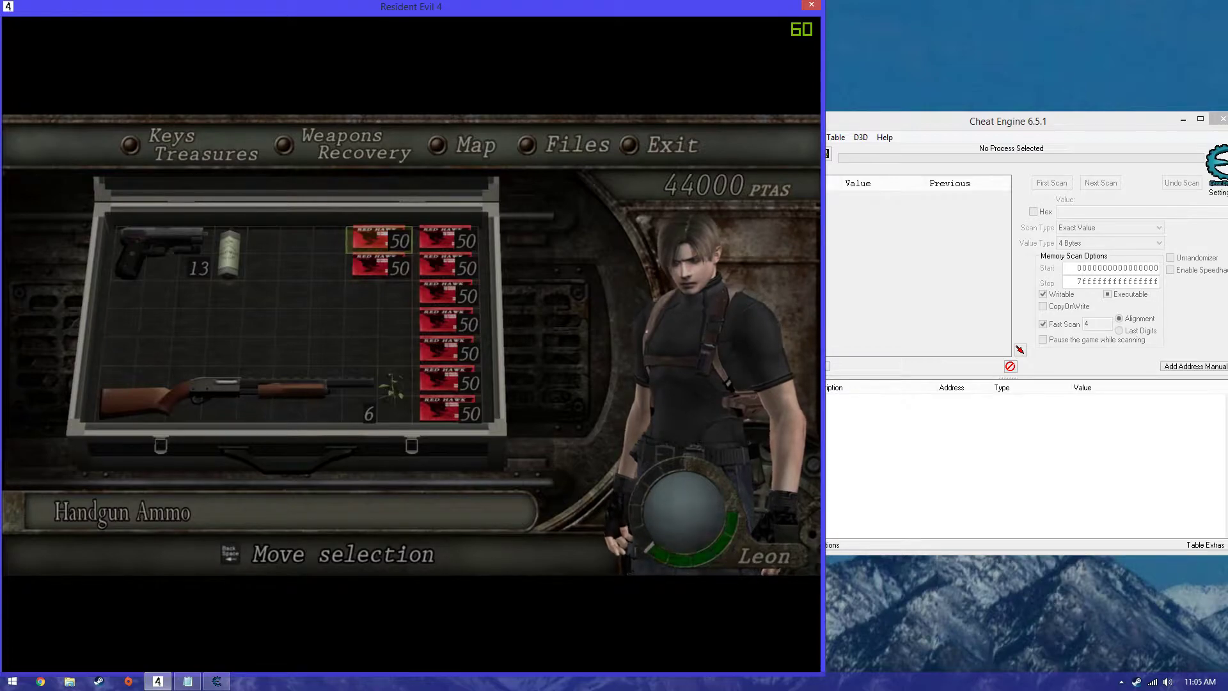
Attach Cheat Engine to the Resident Evil 4 window from the Window List.
key("Down")
key("Down")
key("Up")
key("Up")
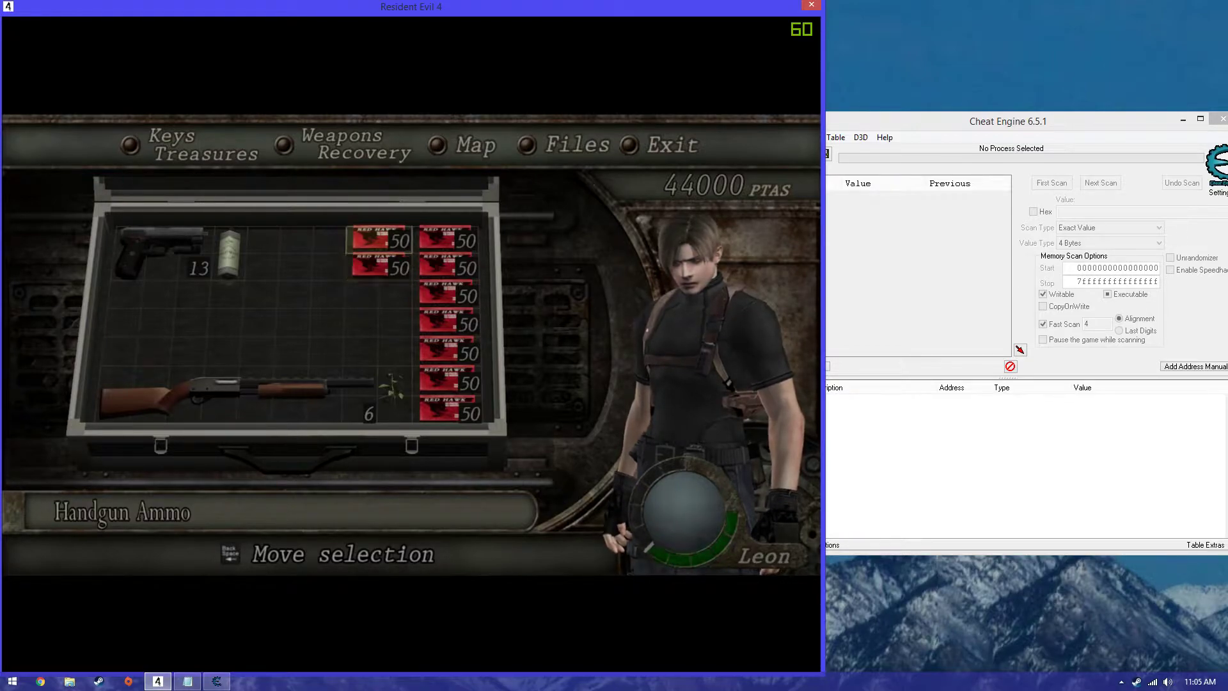
key("alt+Tab")
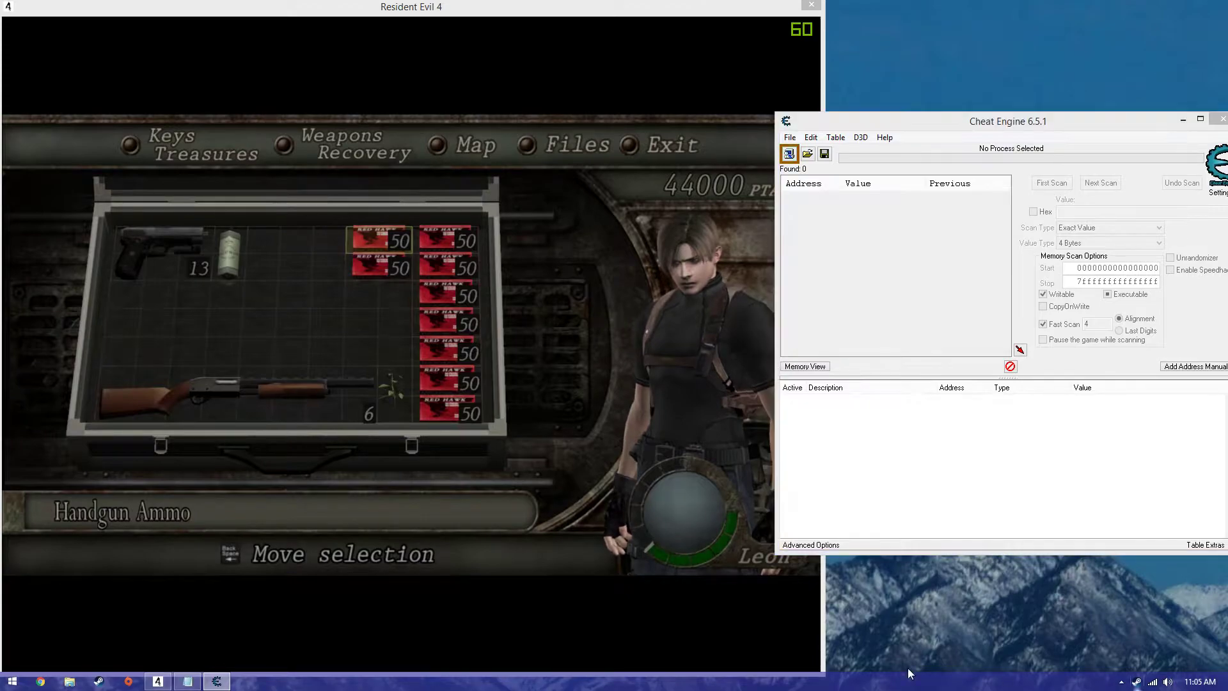
left_click(791, 154)
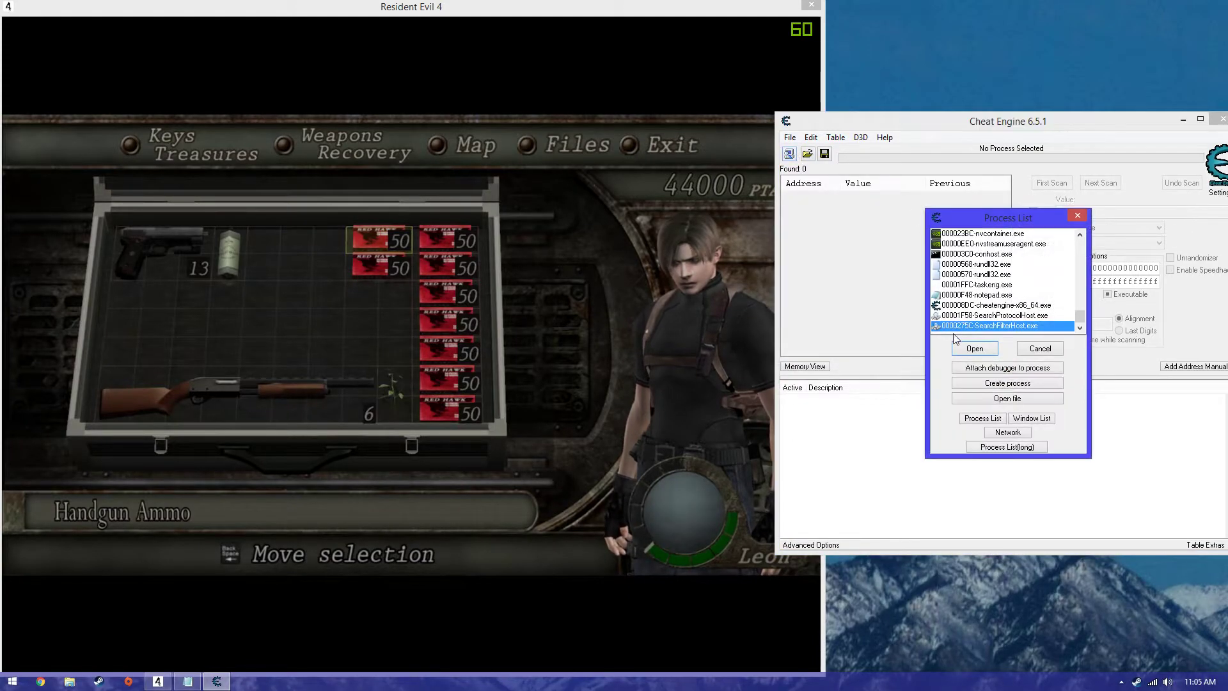
left_click(1032, 419)
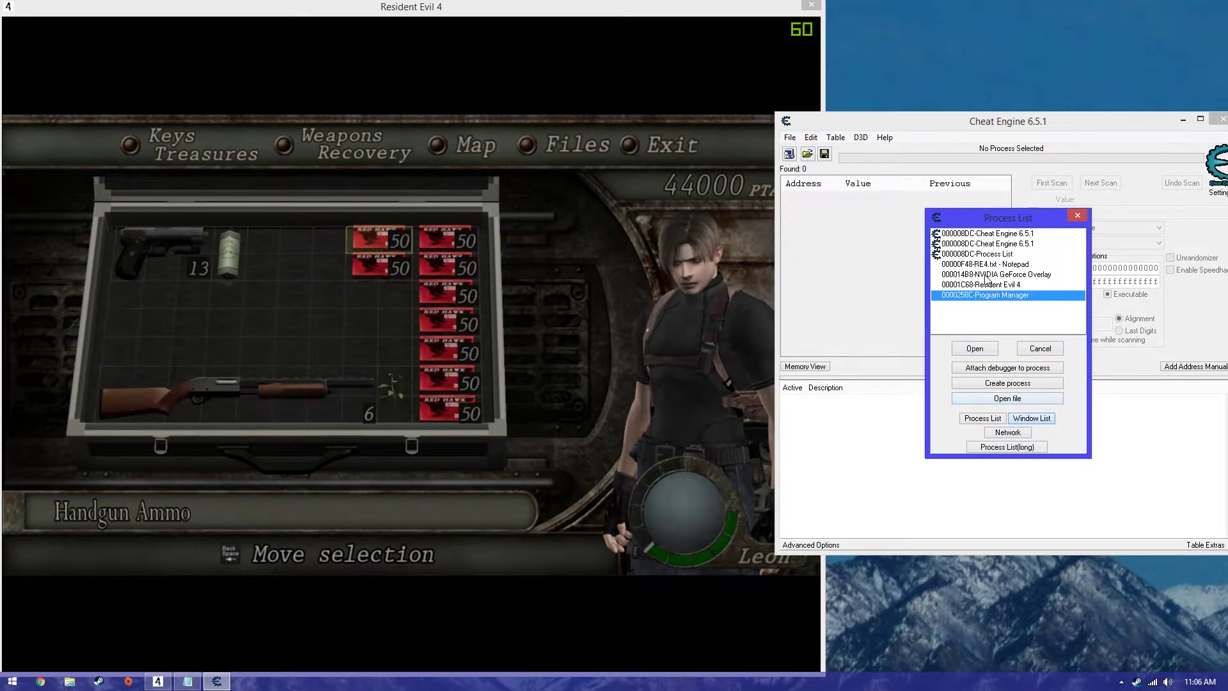
double_click(971, 284)
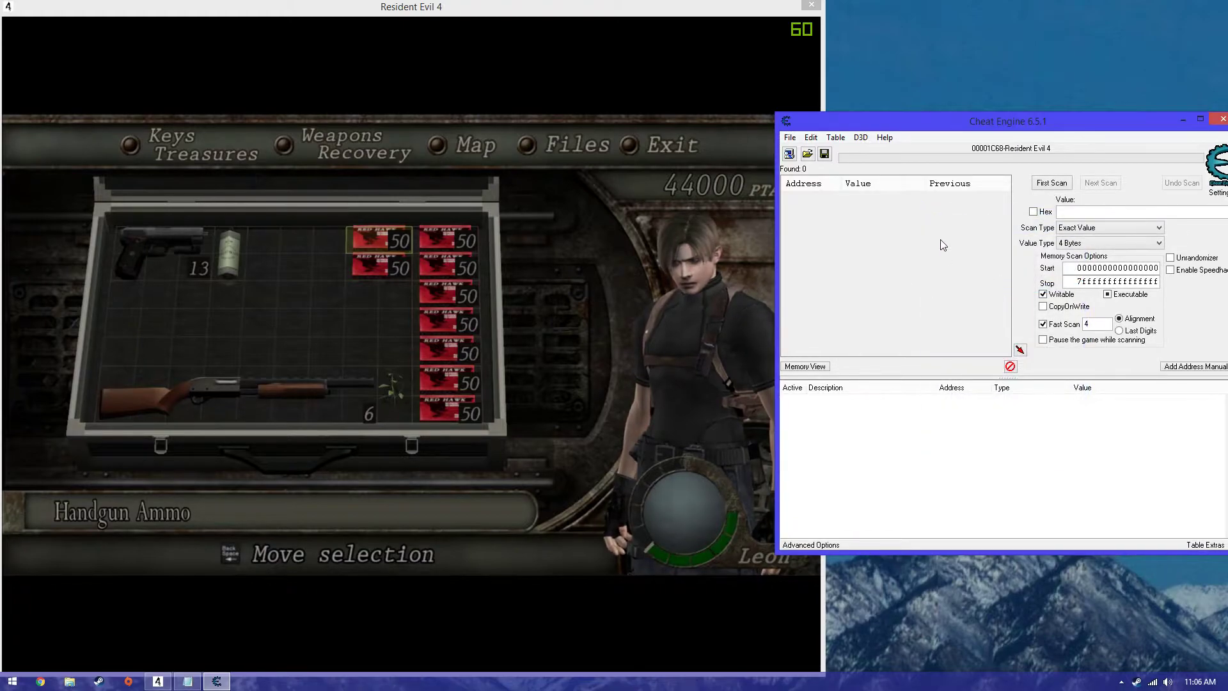
In the Memory Viewer's Find memory dialog, choose Array of byte with range 00000000–FFFFFFFF.
left_click_drag(983, 122, 967, 126)
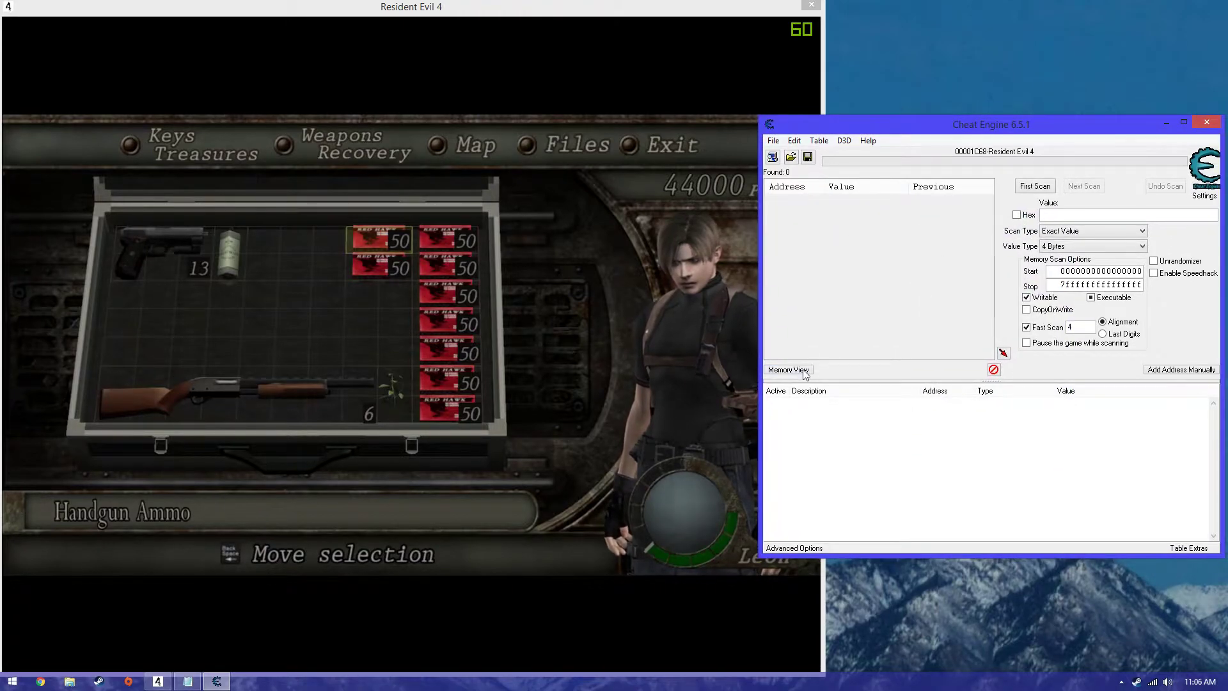
left_click(792, 370)
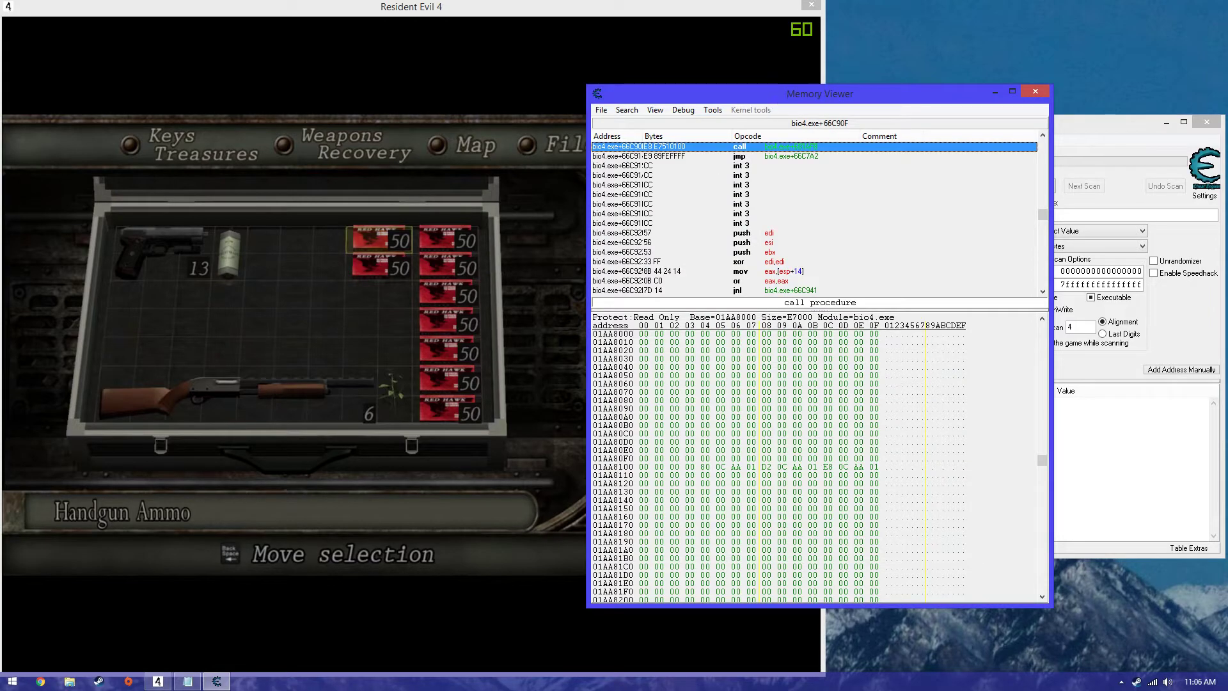
left_click_drag(779, 98, 966, 71)
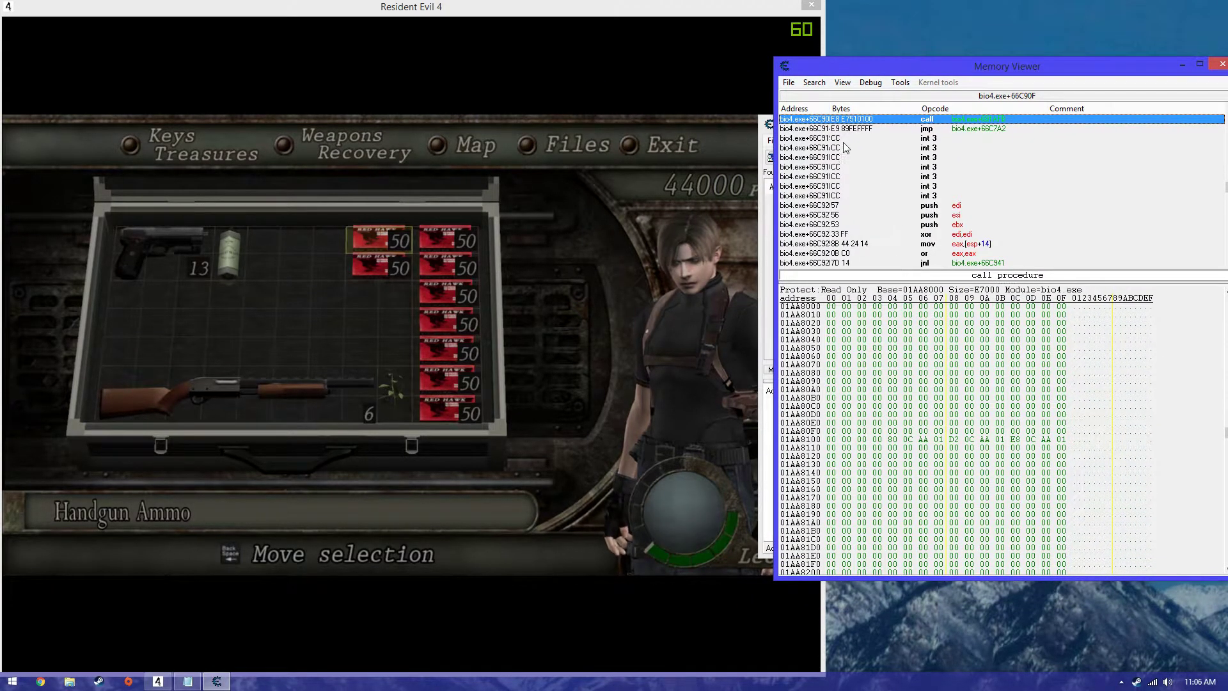
left_click(814, 83)
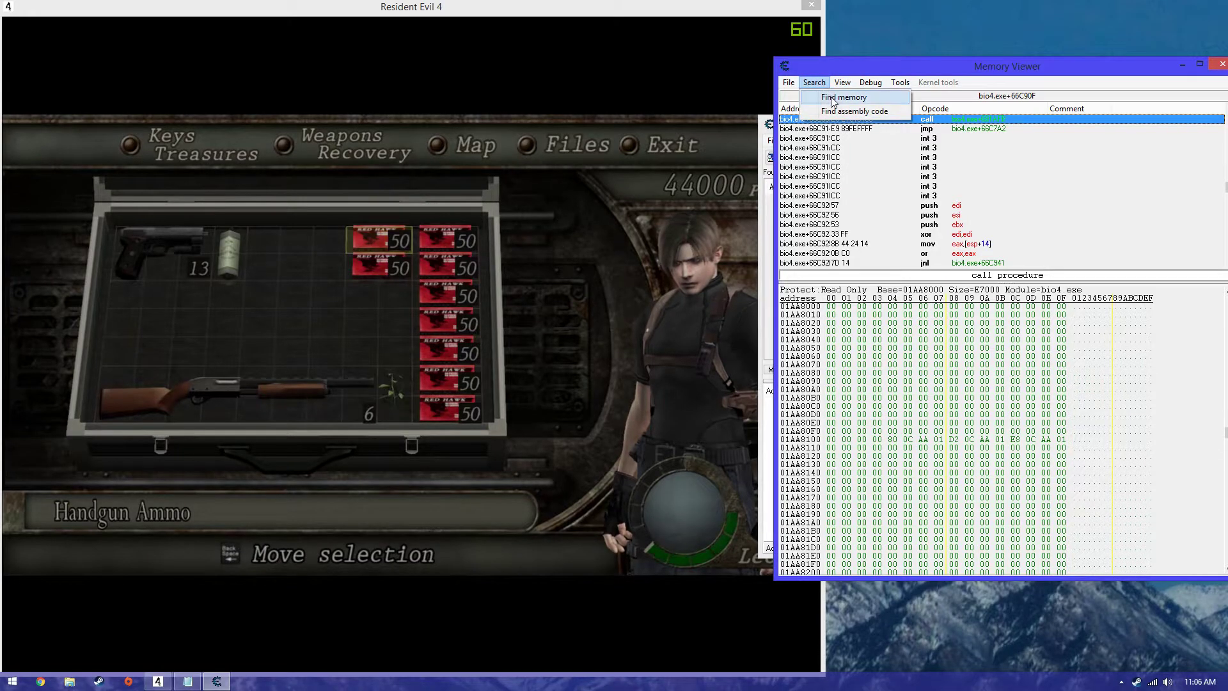
left_click(833, 100)
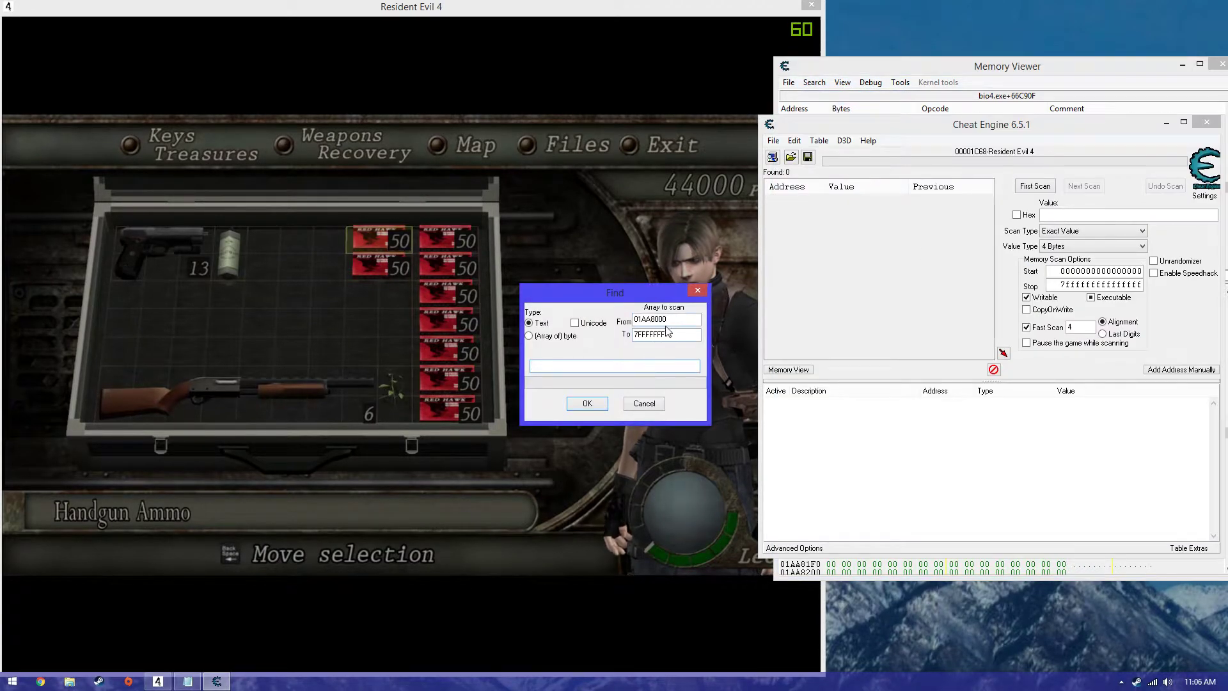
double_click(675, 318)
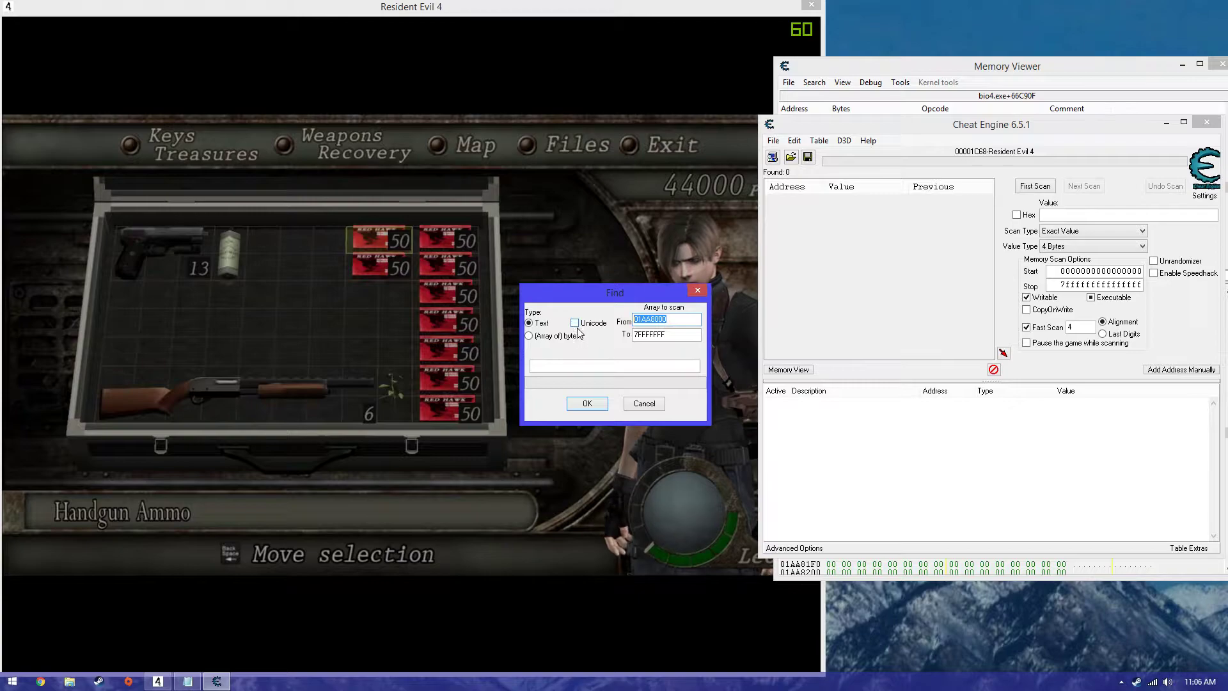
left_click(557, 336)
type("000000000")
left_click_drag(679, 336, 624, 335)
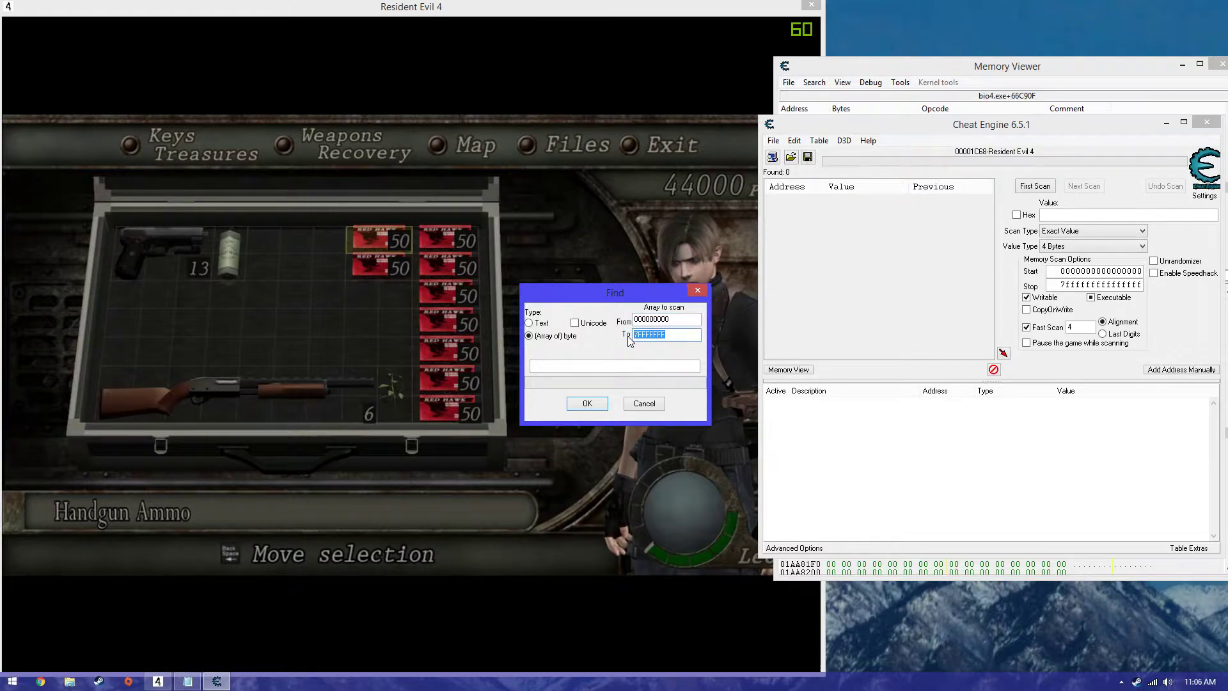
type("FF")
Paste the 7C 00 01 00 01 byte pattern into the search field.
key("alt+Tab")
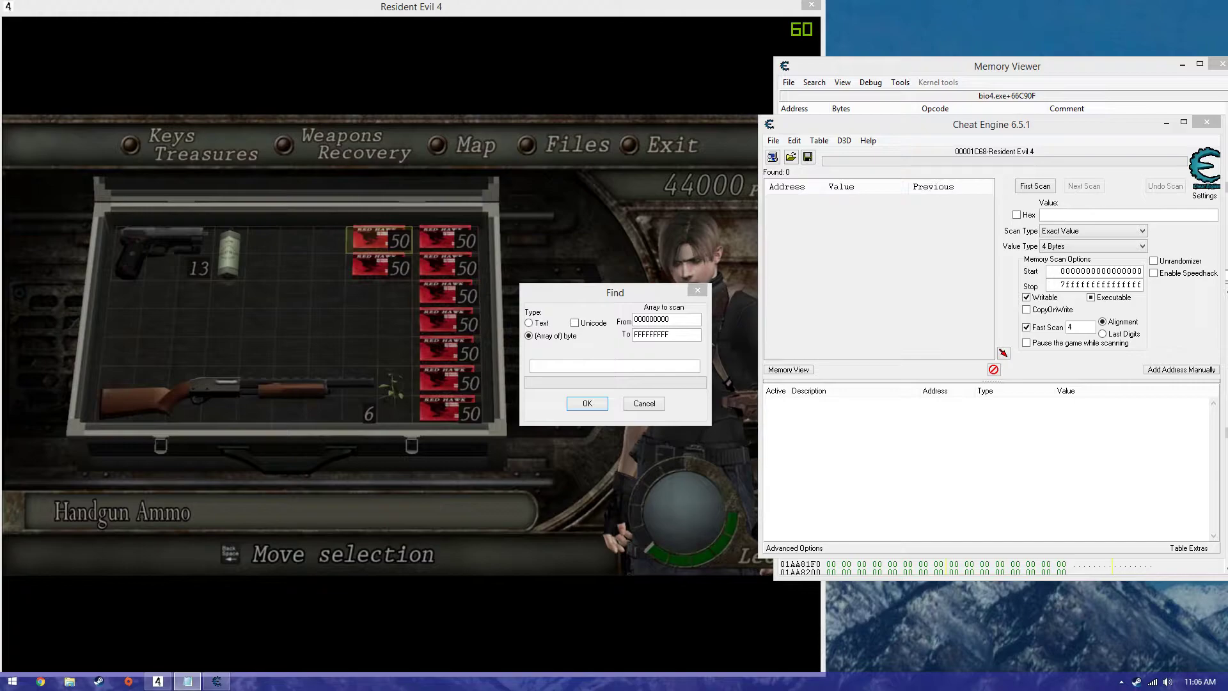
left_click_drag(611, 300, 929, 288)
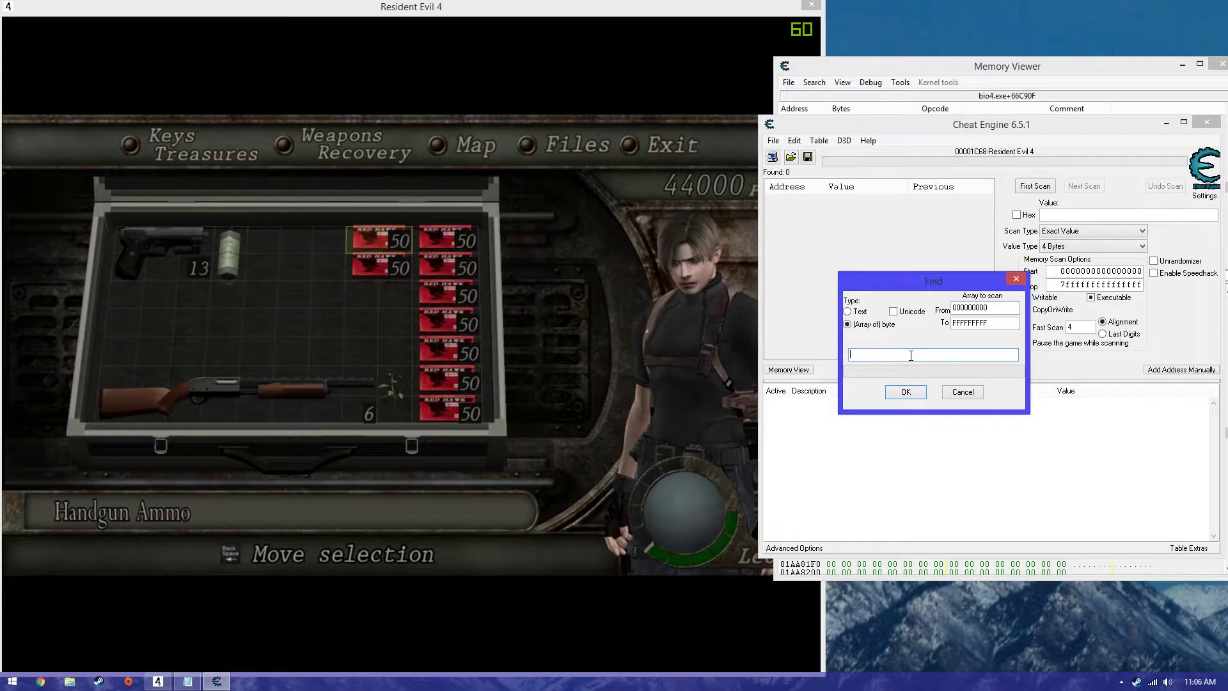
key("ctrl+v")
left_click_drag(976, 353, 816, 358)
left_click_drag(965, 355, 839, 359)
left_click(890, 360)
Run the search and overwrite the byte 7C at 04A57380 with 7F.
left_click(906, 393)
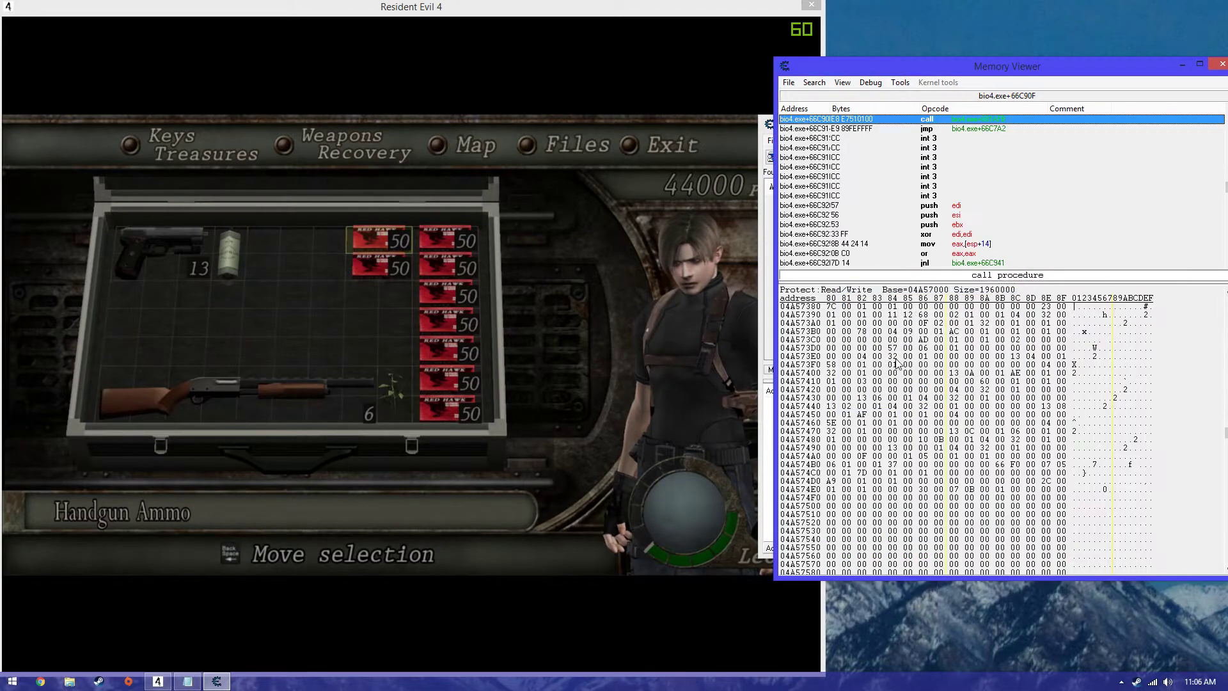
left_click_drag(830, 310, 1025, 311)
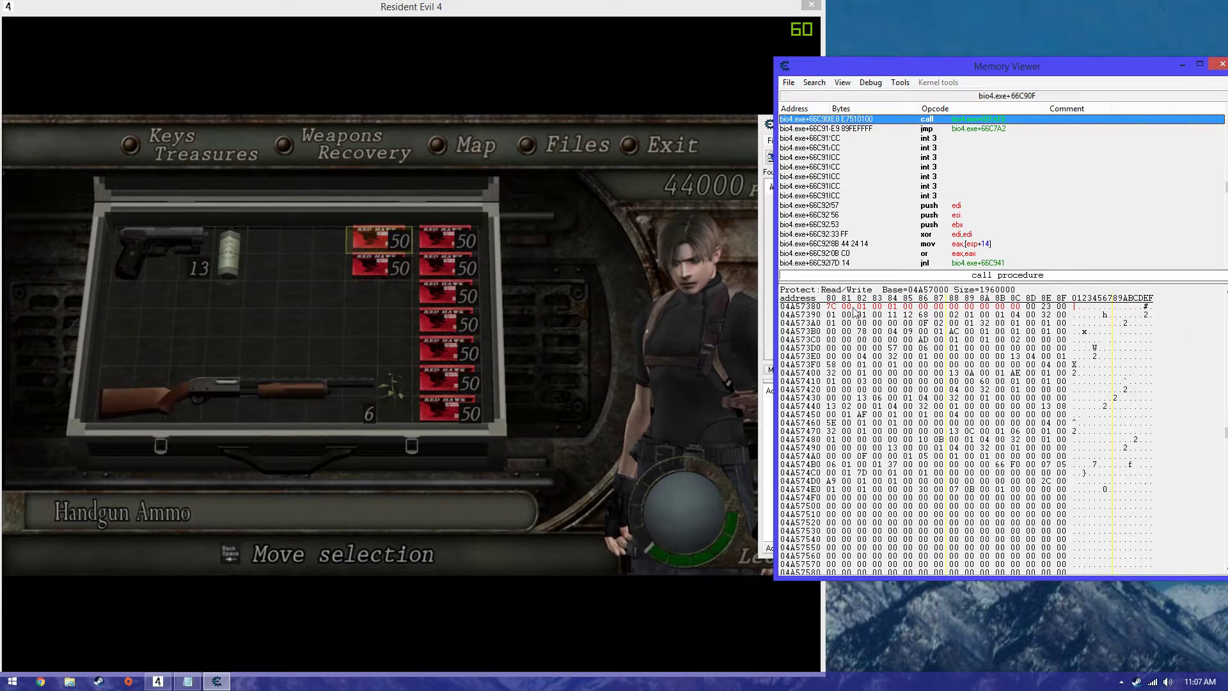
left_click(832, 307)
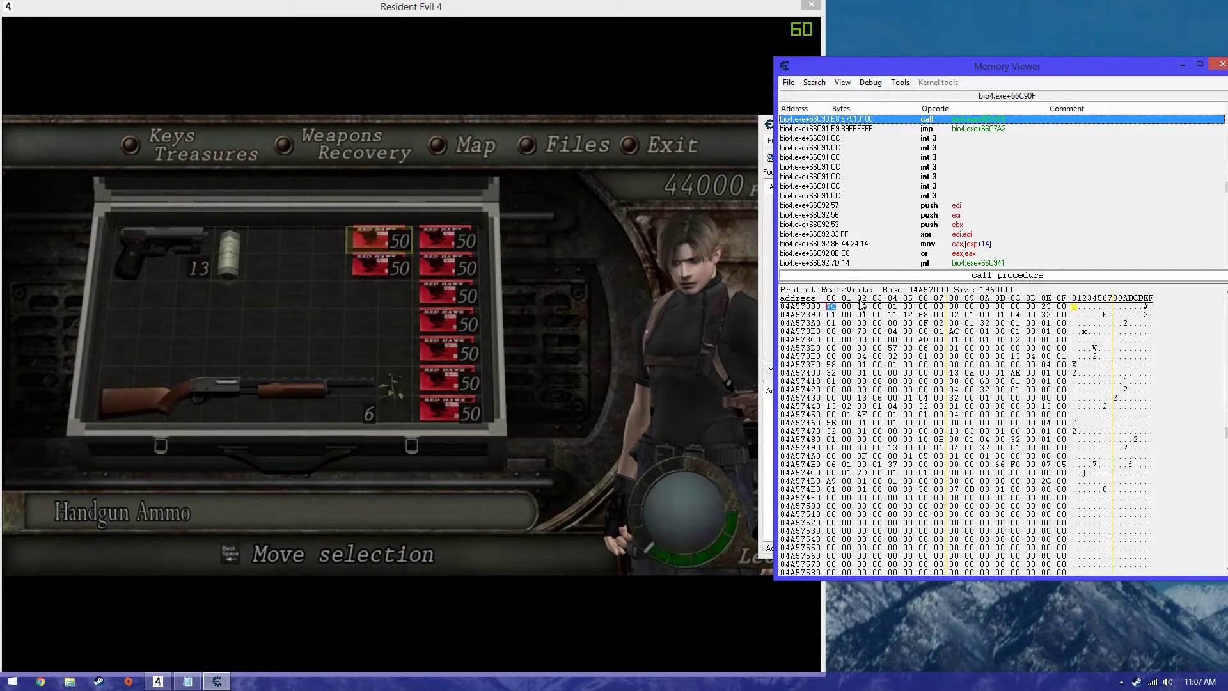
type("F")
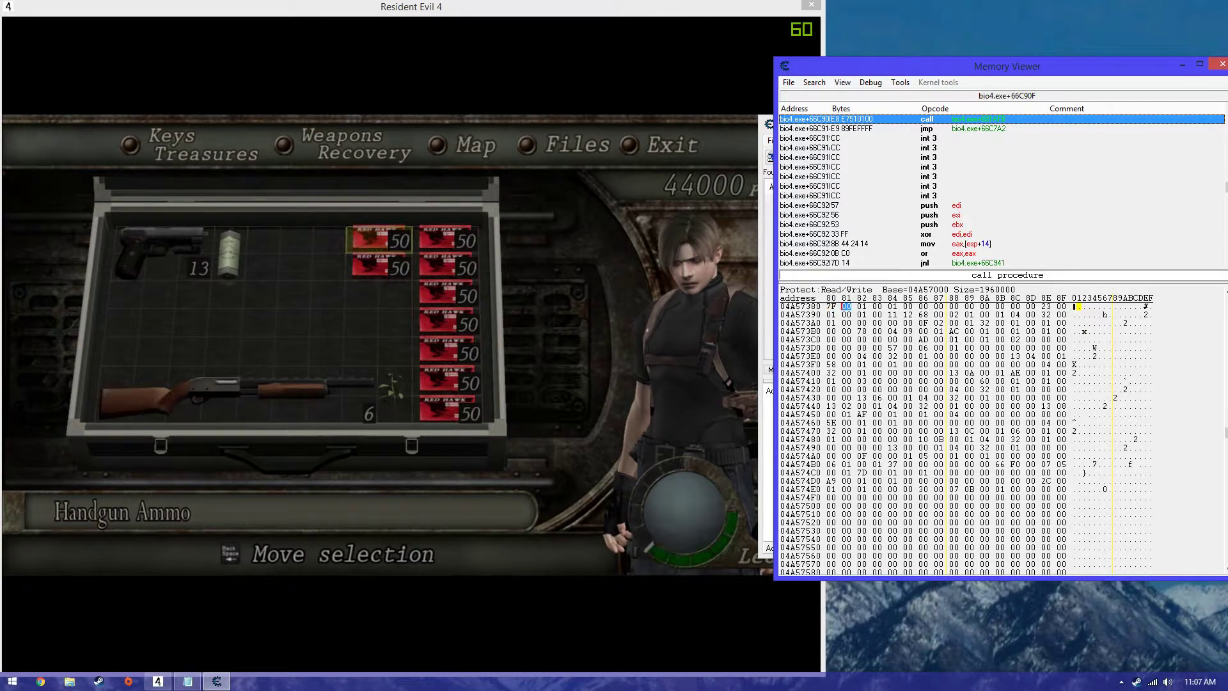
Reopen the attaché case to refresh it and recheck the edited 7F byte at 04A57380.
key("alt+Tab")
key("Escape")
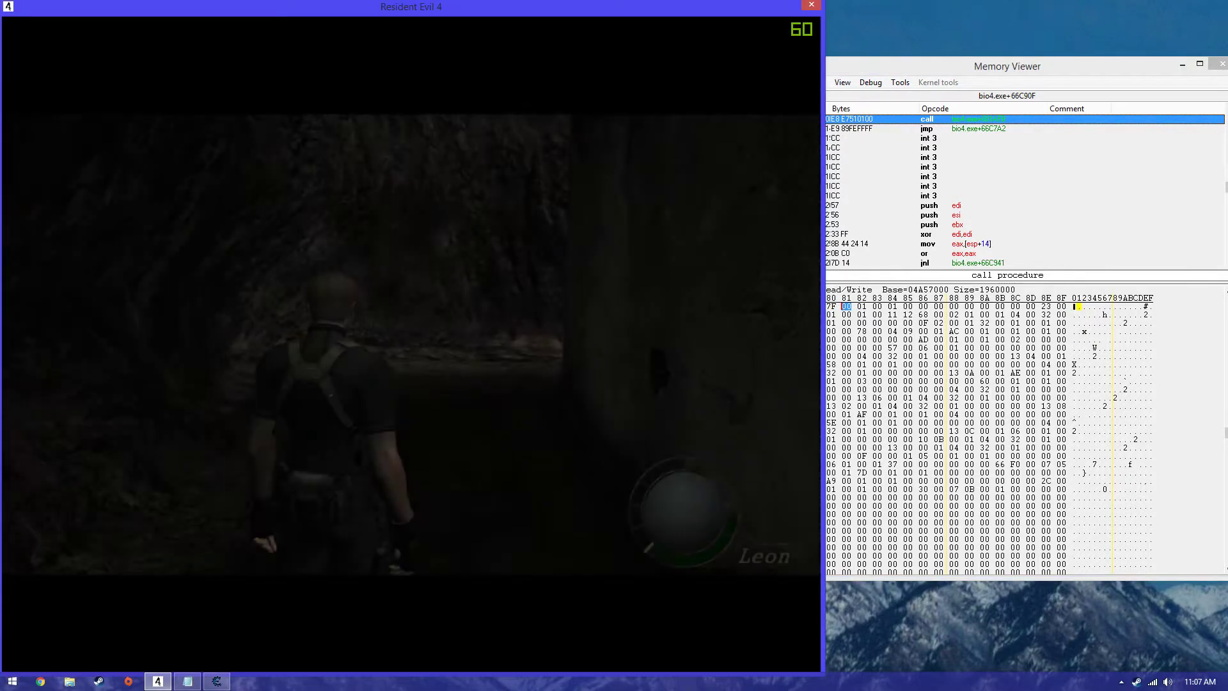
key("Tab")
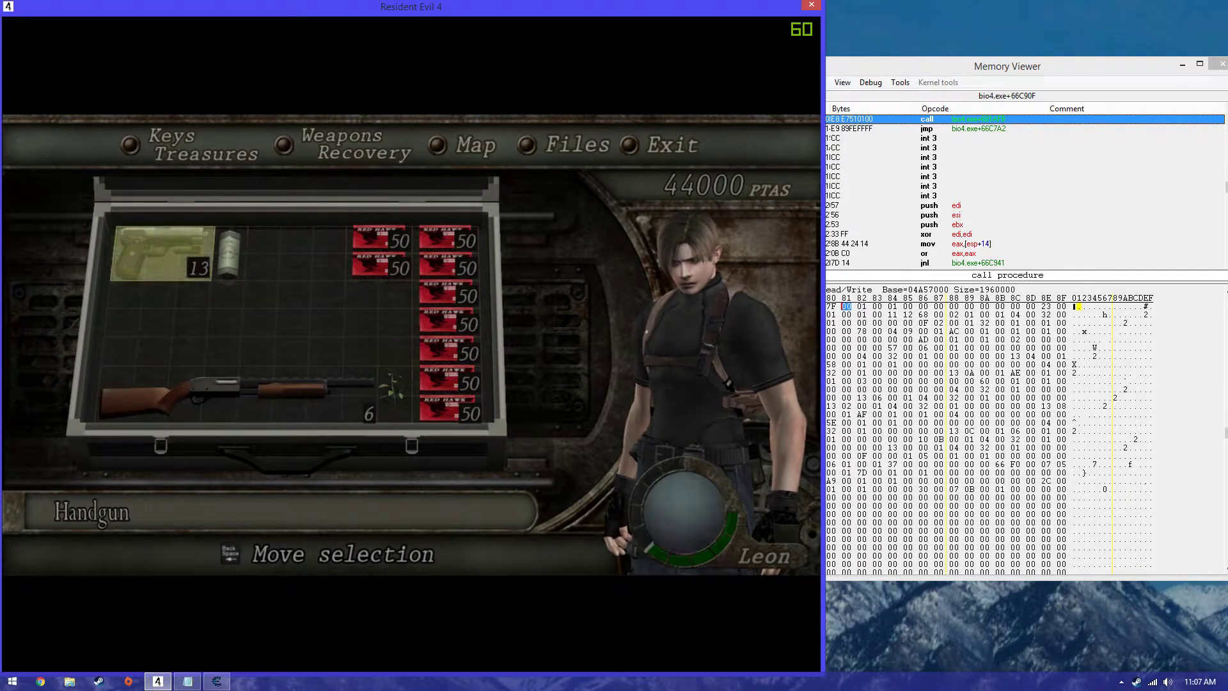
key("alt+Tab")
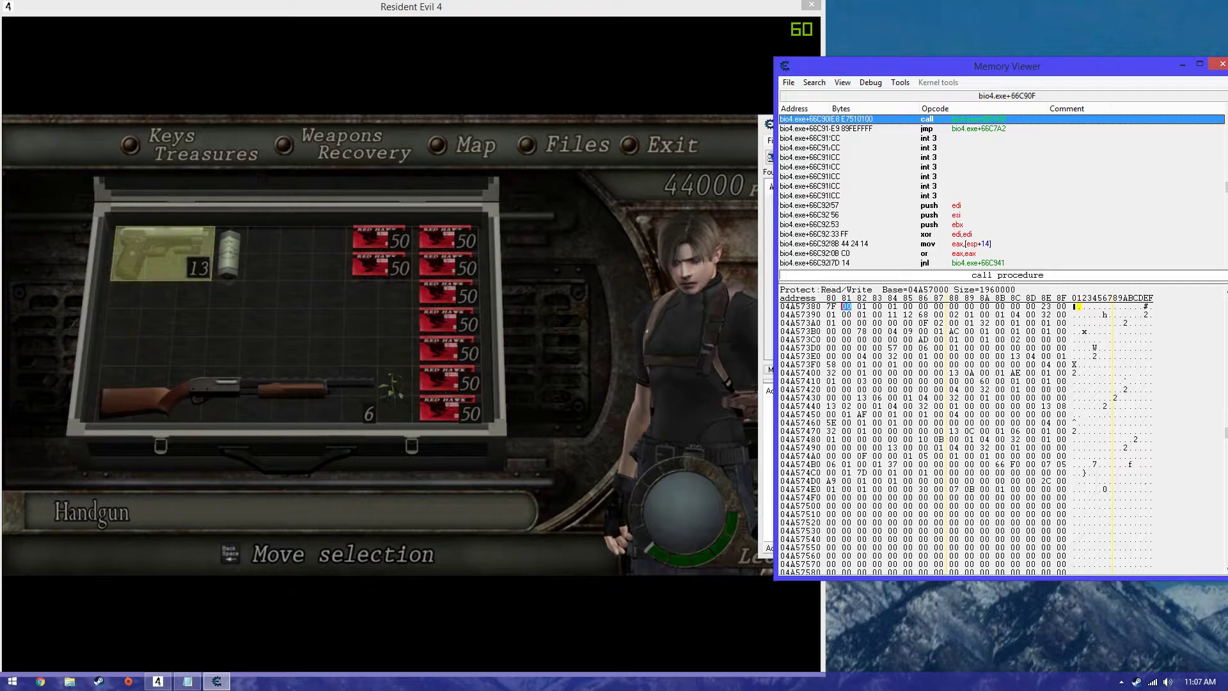
left_click(831, 307)
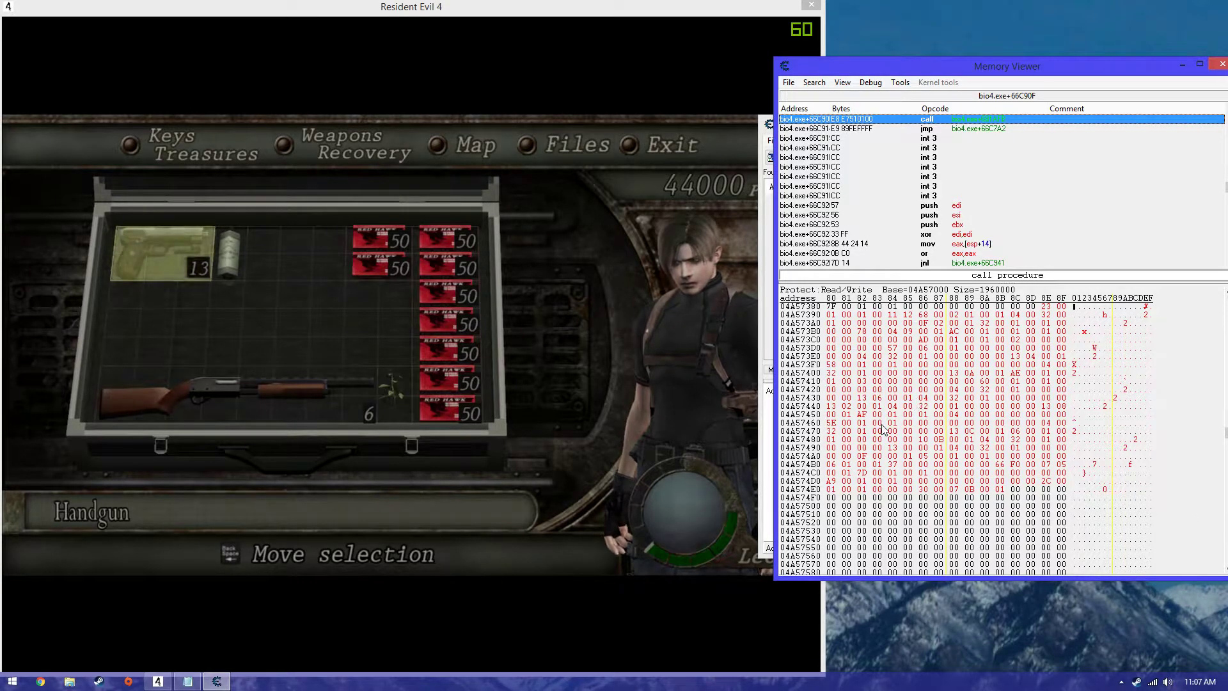
left_click(907, 389)
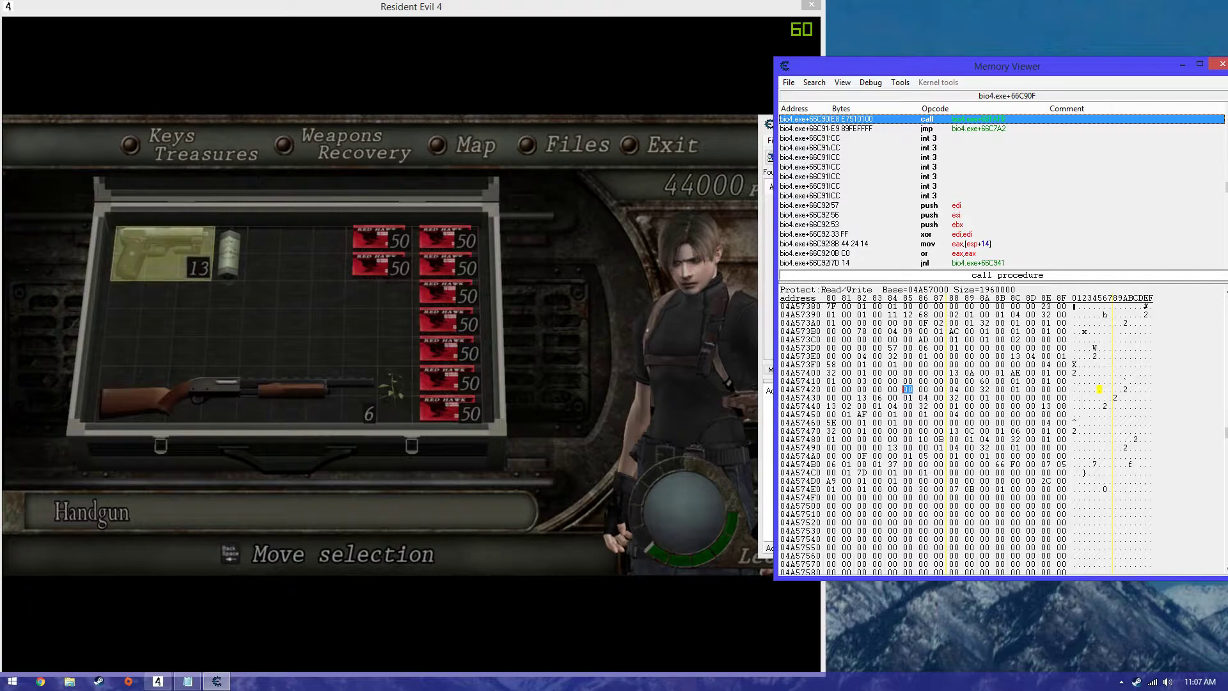
Select the lower Handgun Ammo box in the attaché case.
key("alt+Tab")
key("Right")
key("Right")
key("Right")
key("Right")
key("Right")
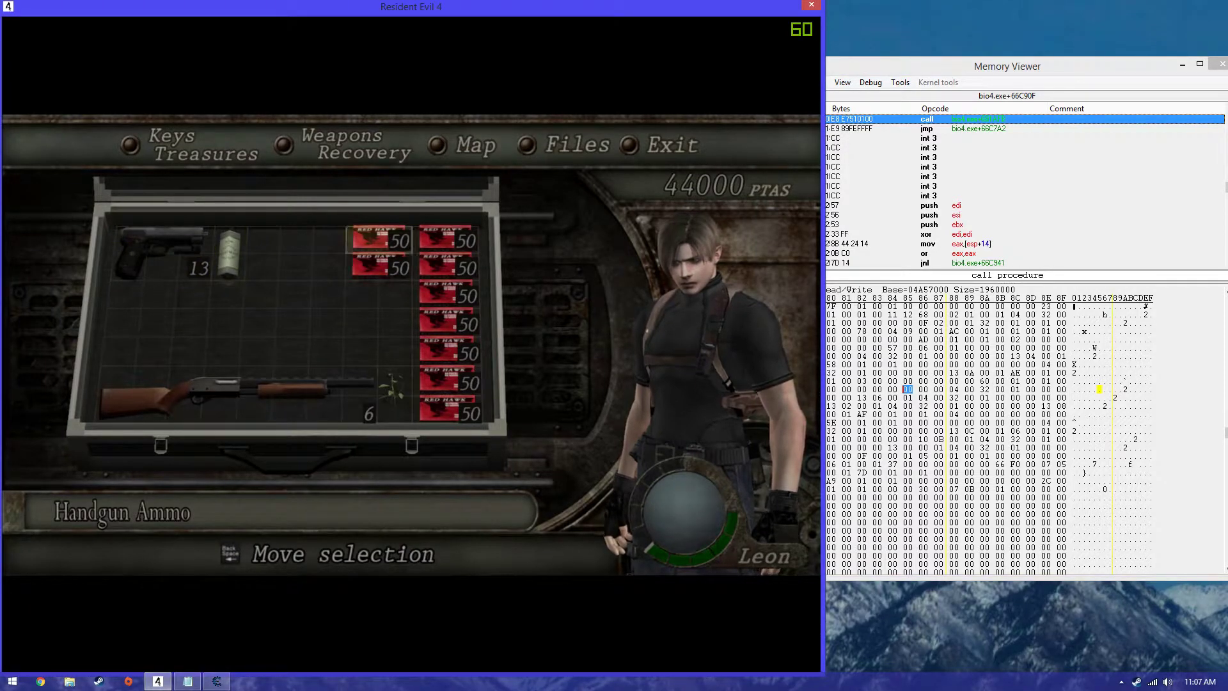
key("Down")
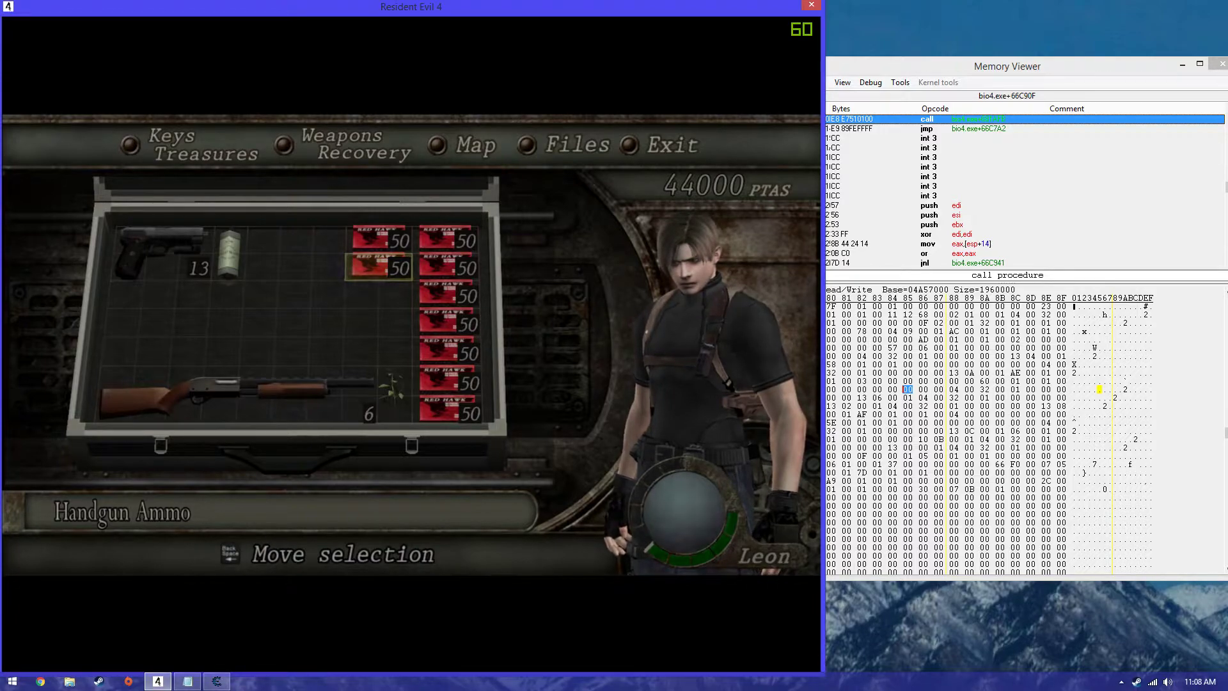
Move the Handgun Ammo box around the case and set it in the empty middle.
key("BackSpace")
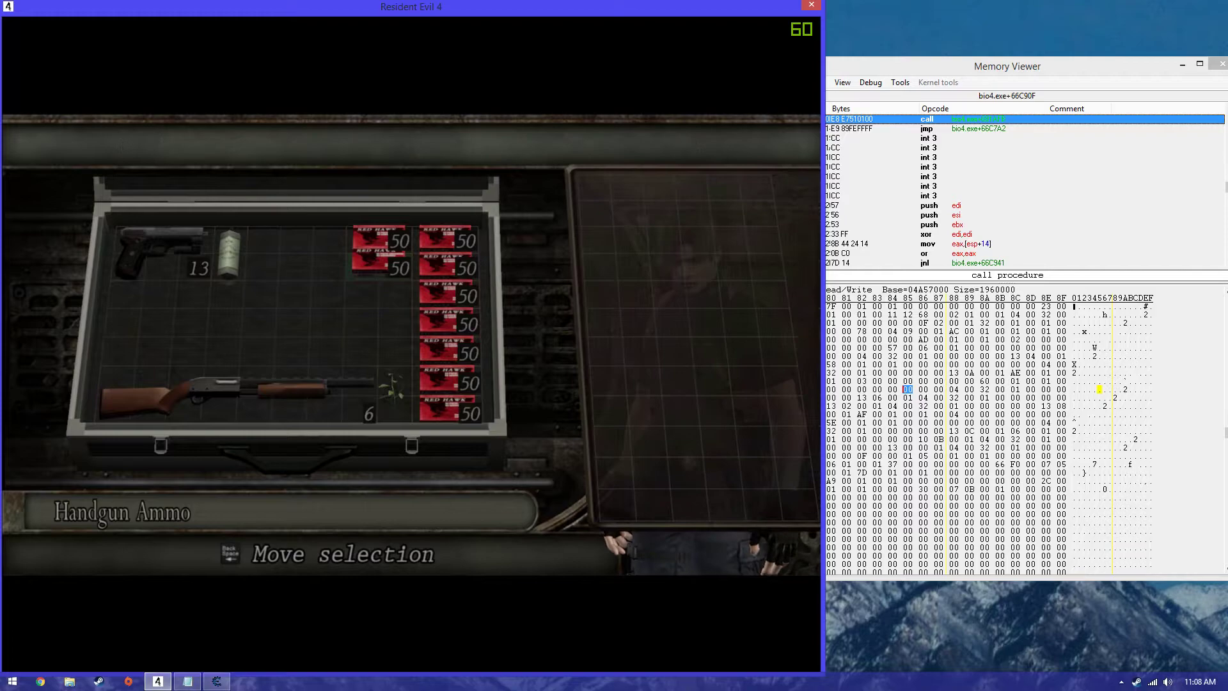
key("Down")
key("Left")
key("Left")
key("Left")
key("Right")
key("Up")
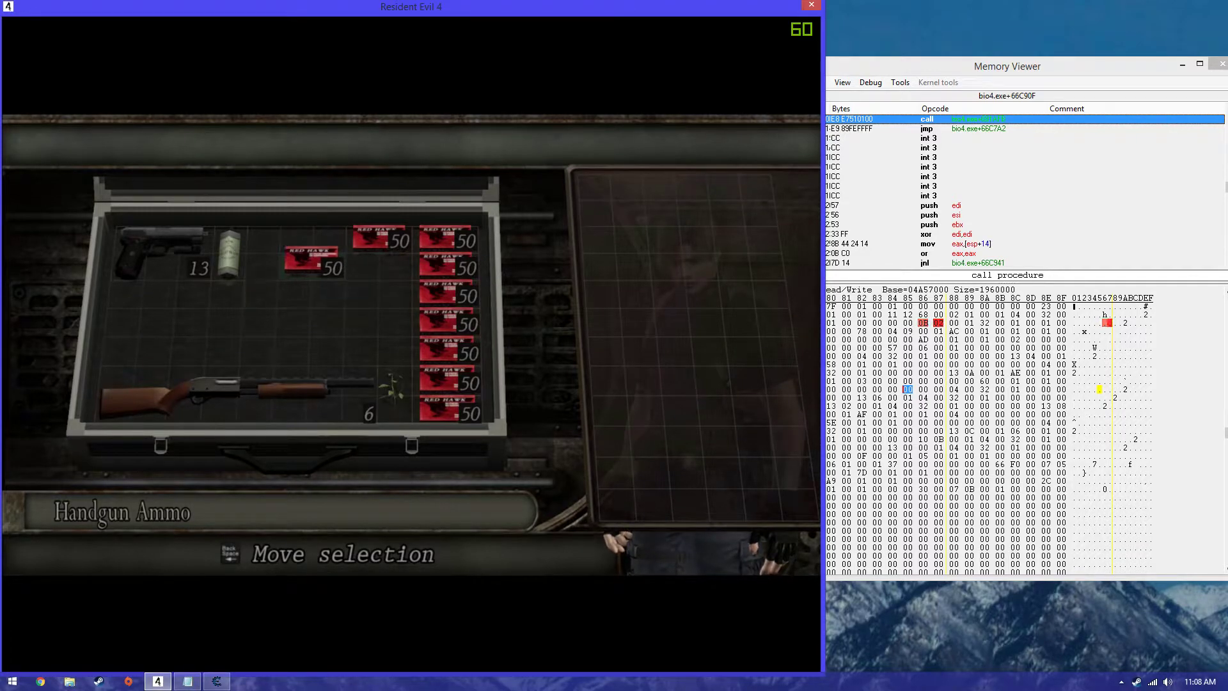
key("Down")
key("Down")
key("Left")
key("Left")
key("Up")
key("Left")
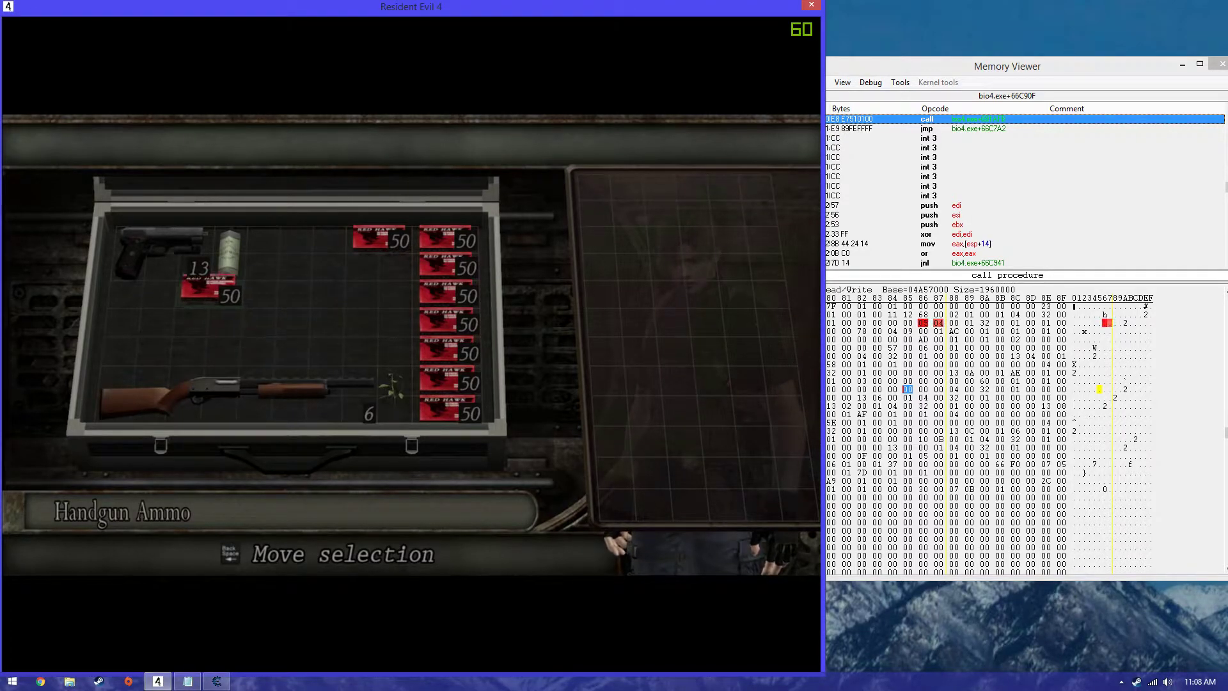
key("Right")
key("Down")
key("Up")
key("Left")
key("Right")
key("Down")
key("Down")
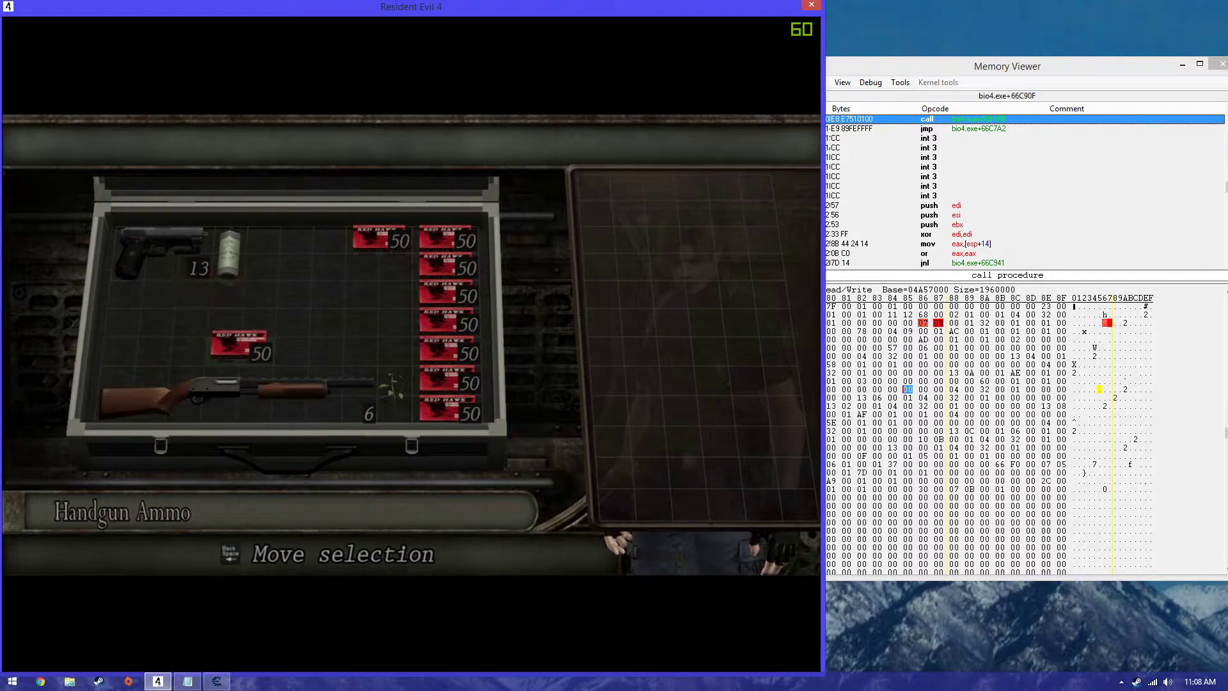
key("Right")
key("Up")
key("Up")
key("Right")
key("Left")
key("Down")
key("Up")
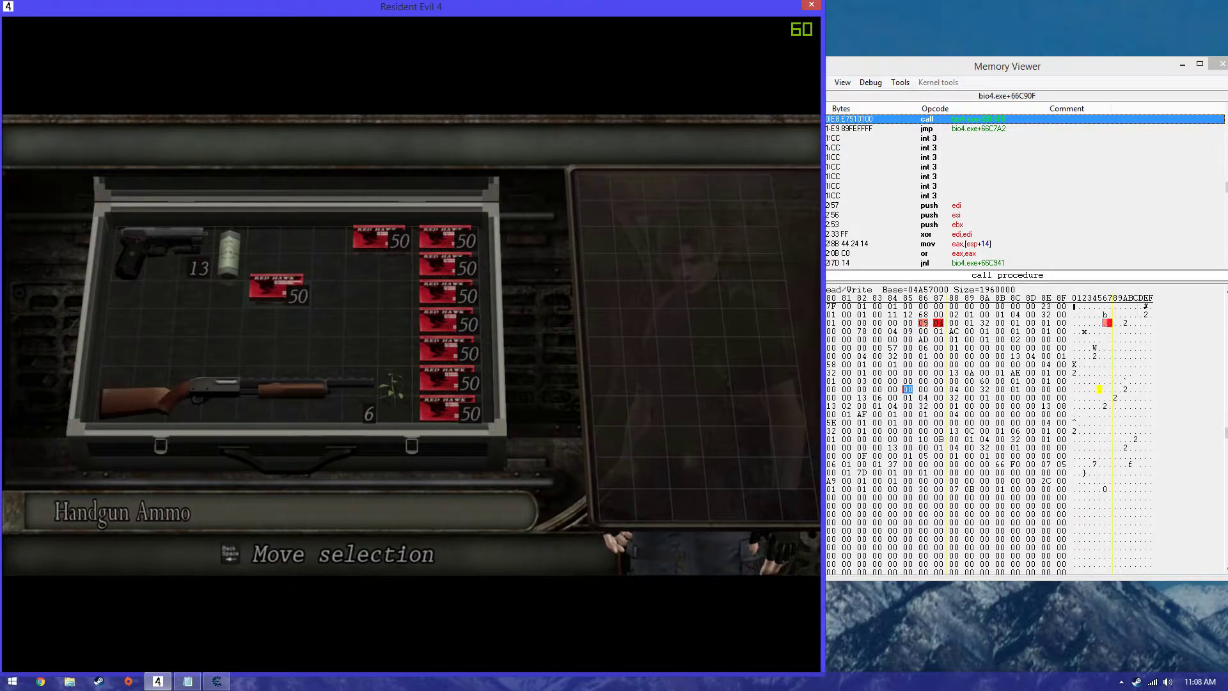
key("Right")
key("Down")
key("Up")
key("Left")
key("Down")
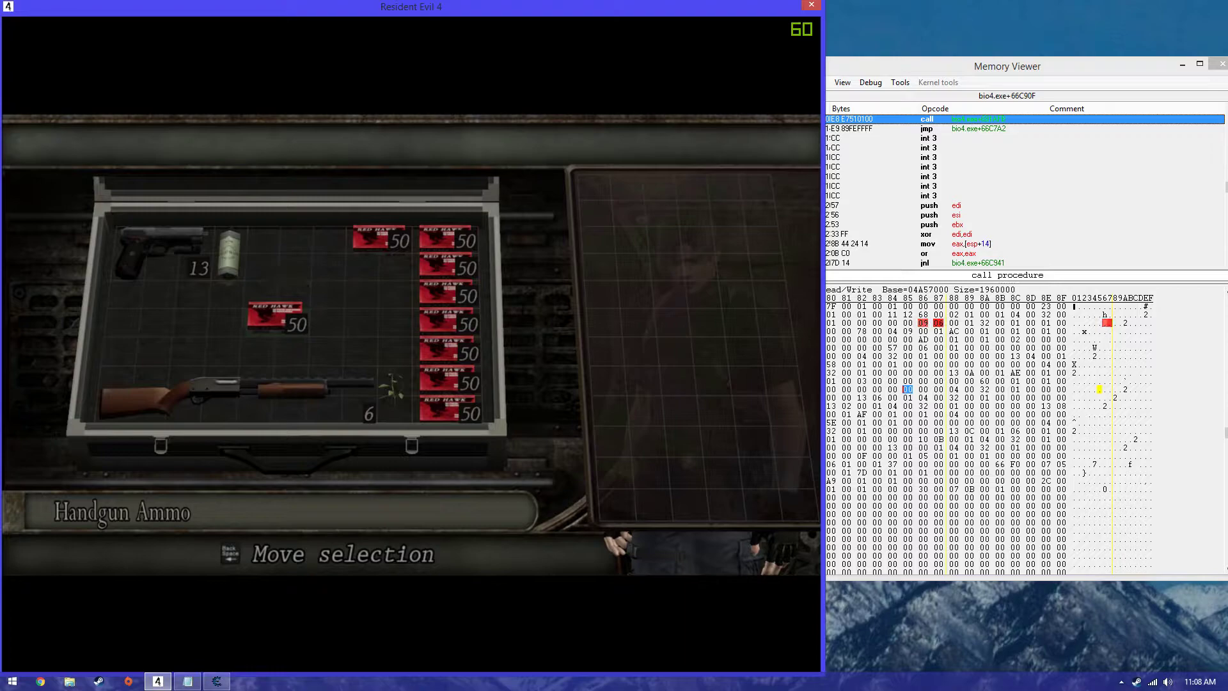
key("Right")
key("Up")
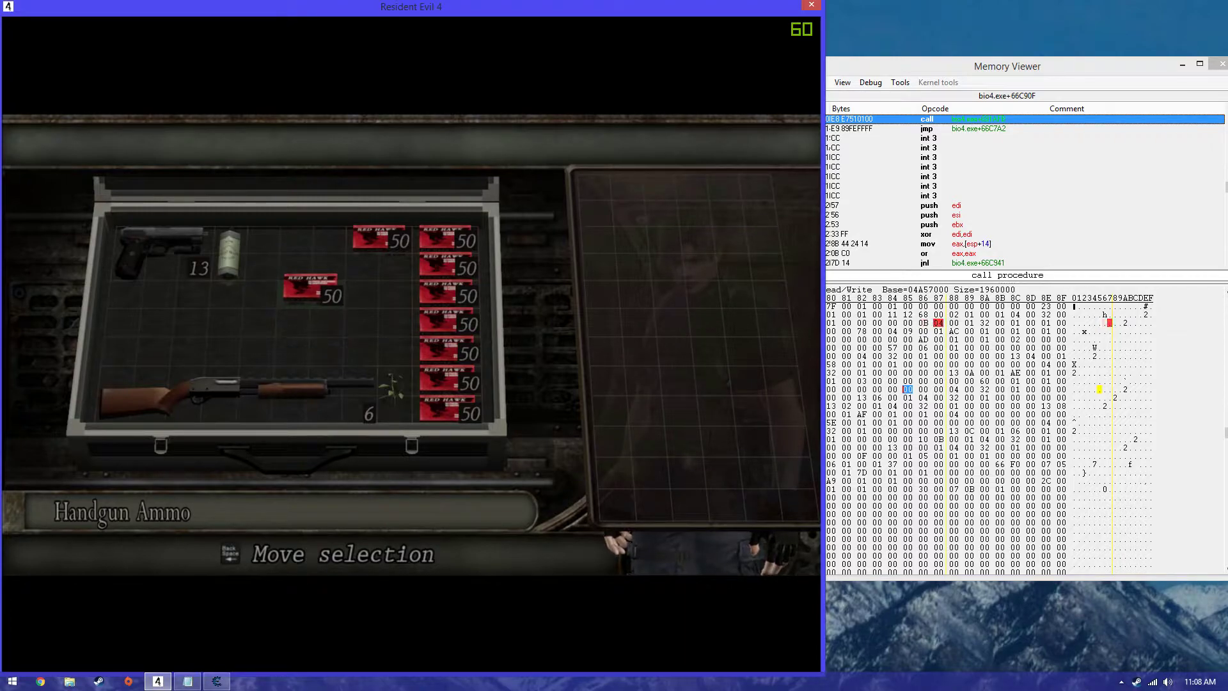
key("Left")
key("Down")
key("Right")
key("Left")
key("Up")
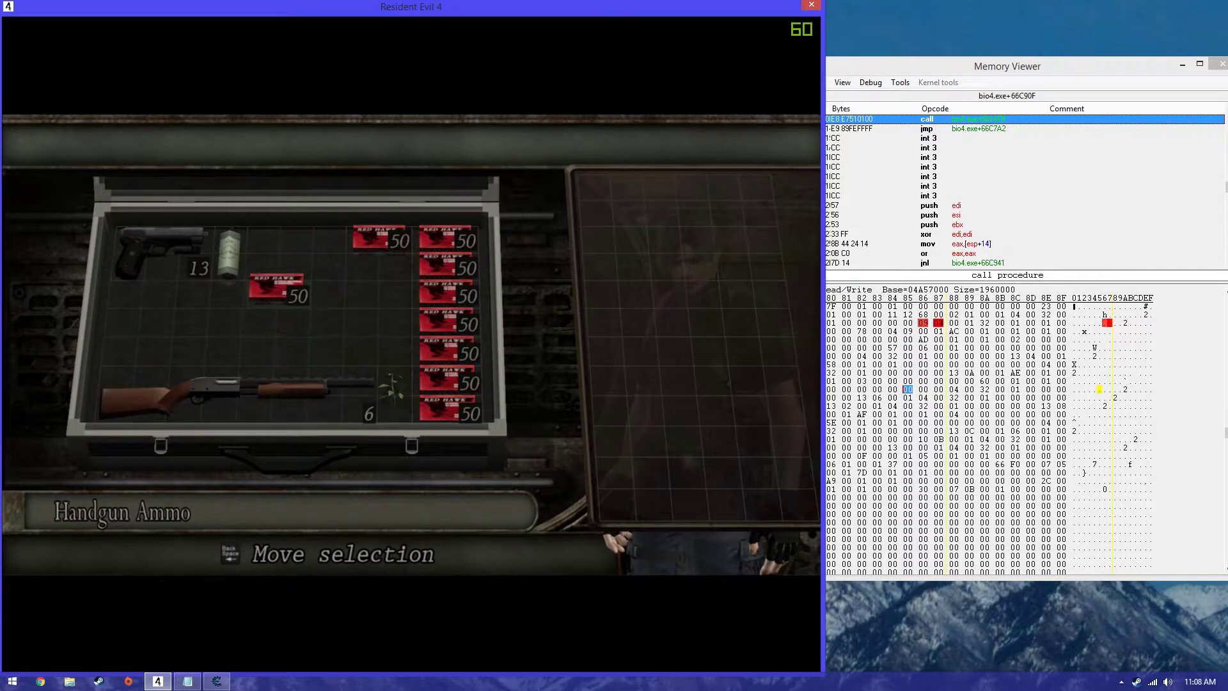
key("Right")
key("Down")
key("Return")
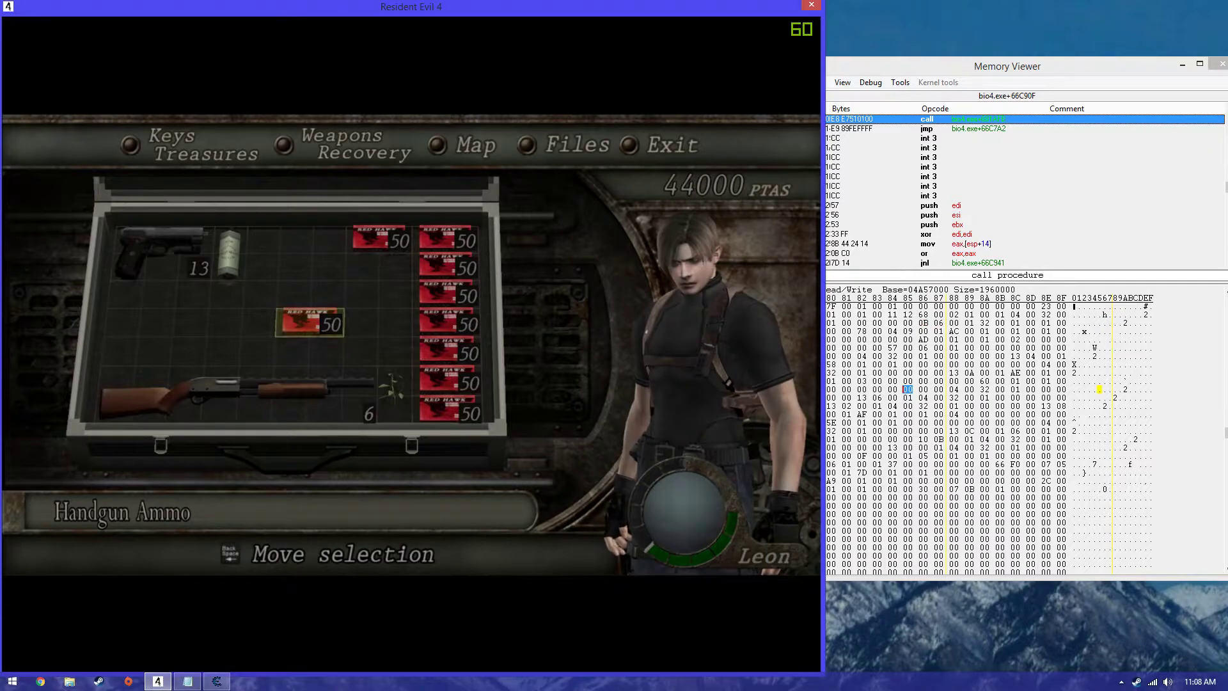
key("Return")
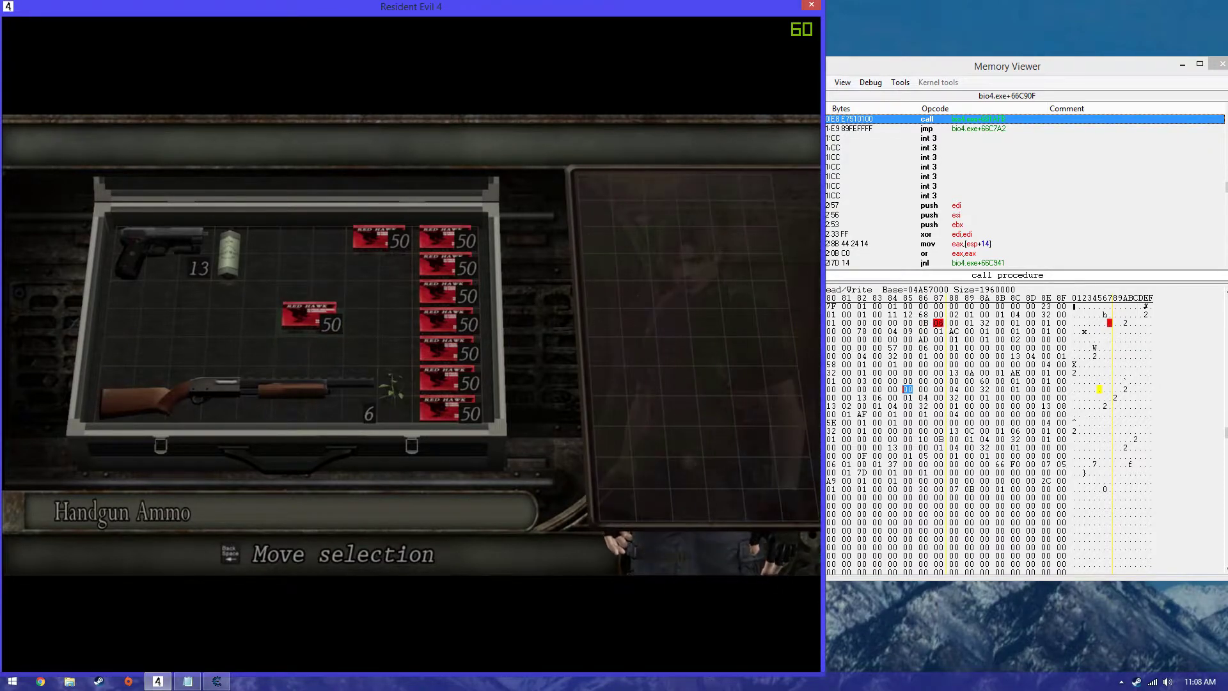
key("Return")
key("alt+Tab")
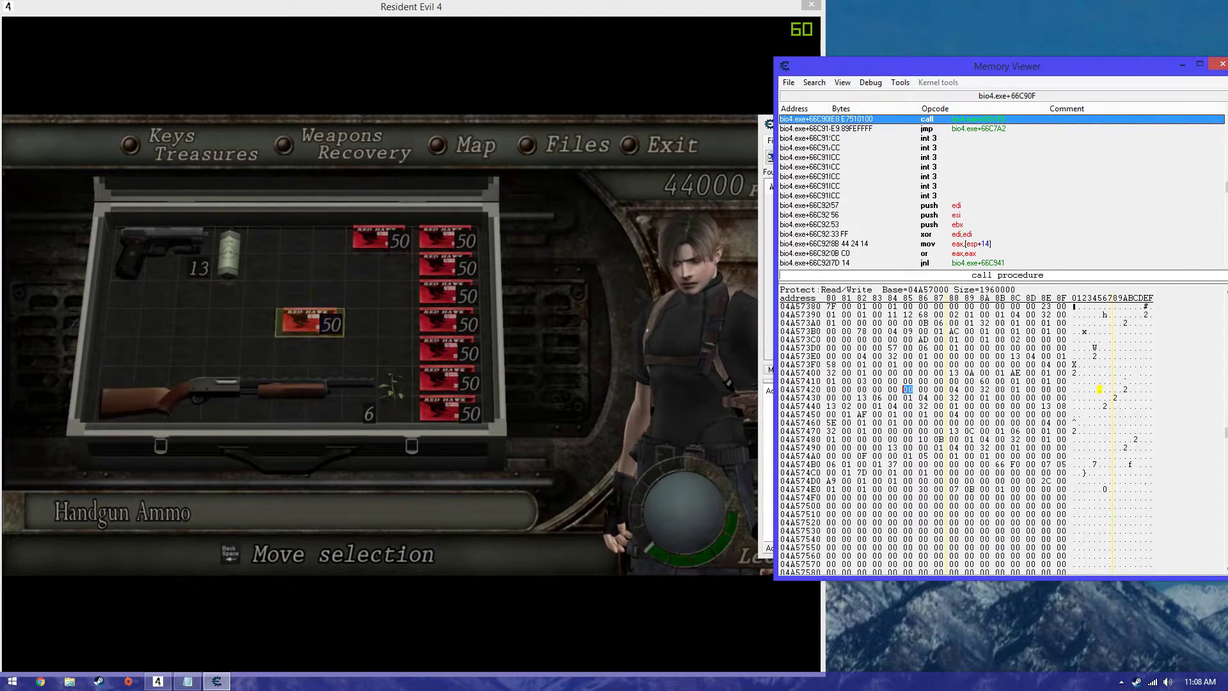
Inspect the item ID byte 04 at 8C and count byte 32 at 8E in row 04A57390.
left_click(938, 322)
left_click(1014, 315)
key("alt+Tab")
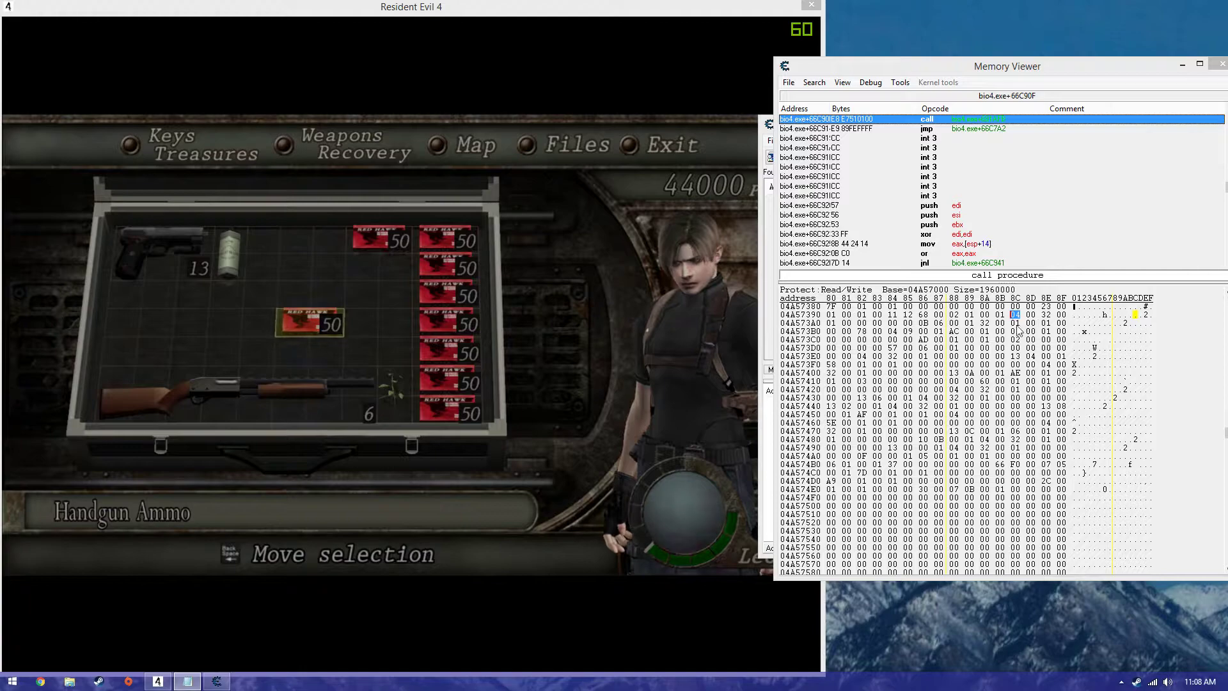
left_click(1017, 321)
key("Right")
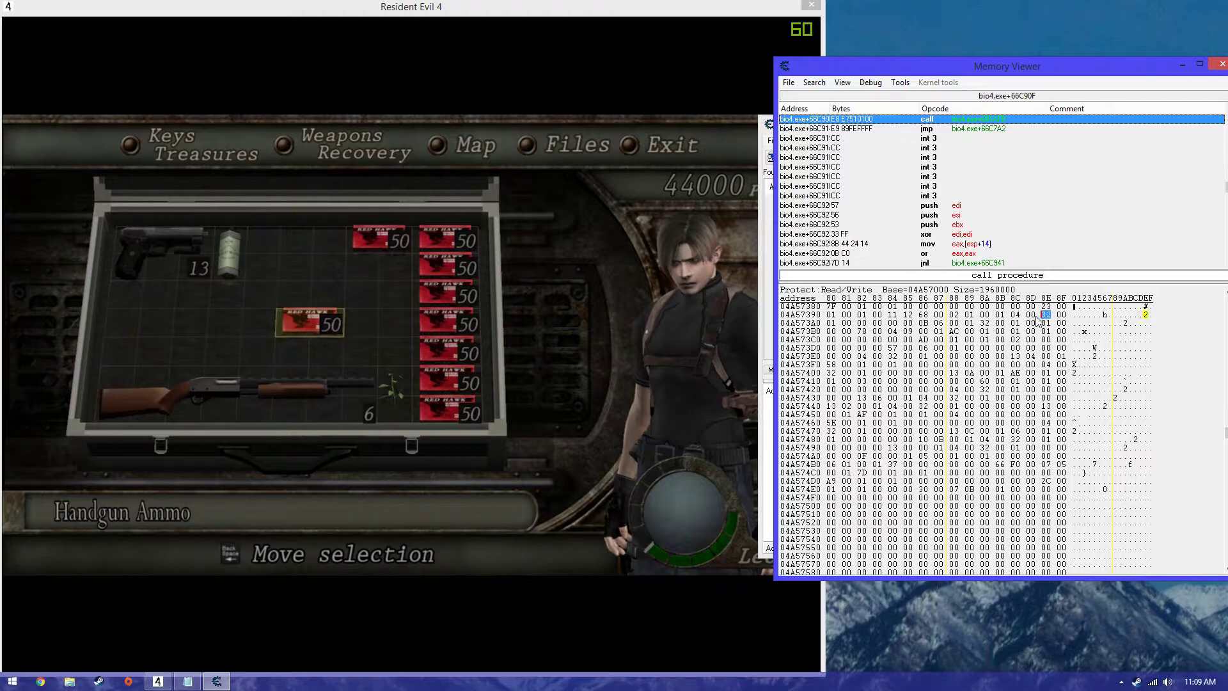
left_click(1015, 315)
left_click(1046, 317)
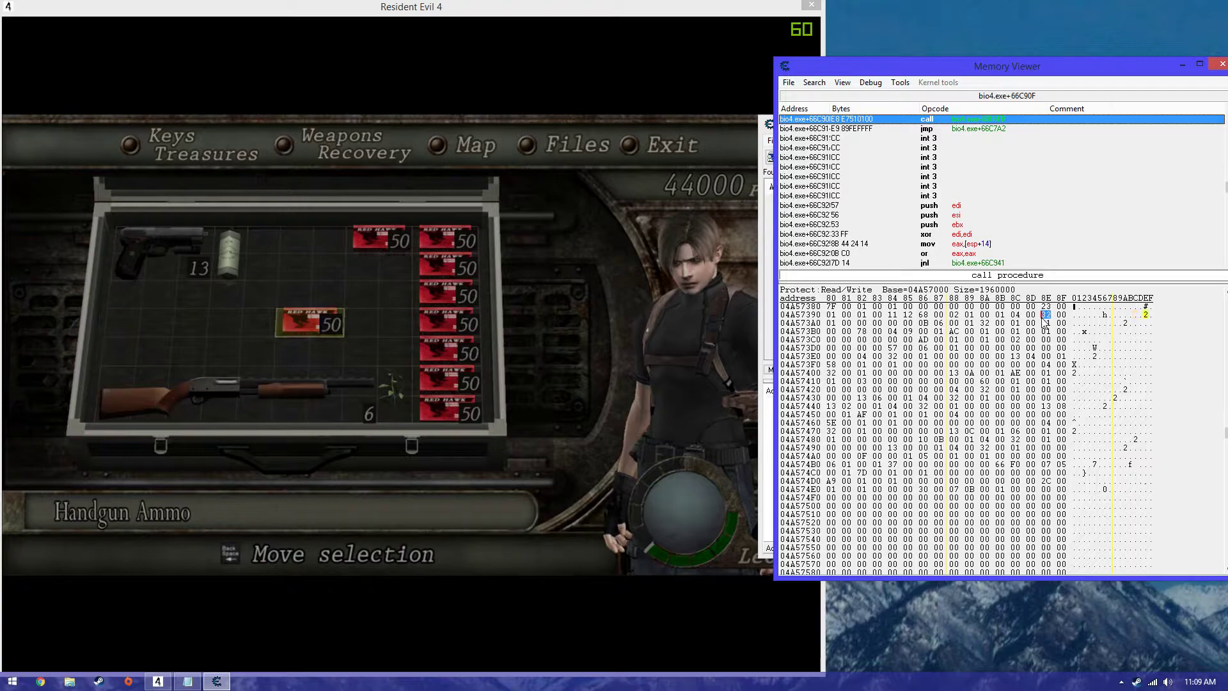
Move the Memory Viewer aside and bring the main Cheat Engine window forward.
left_click_drag(955, 71, 835, 115)
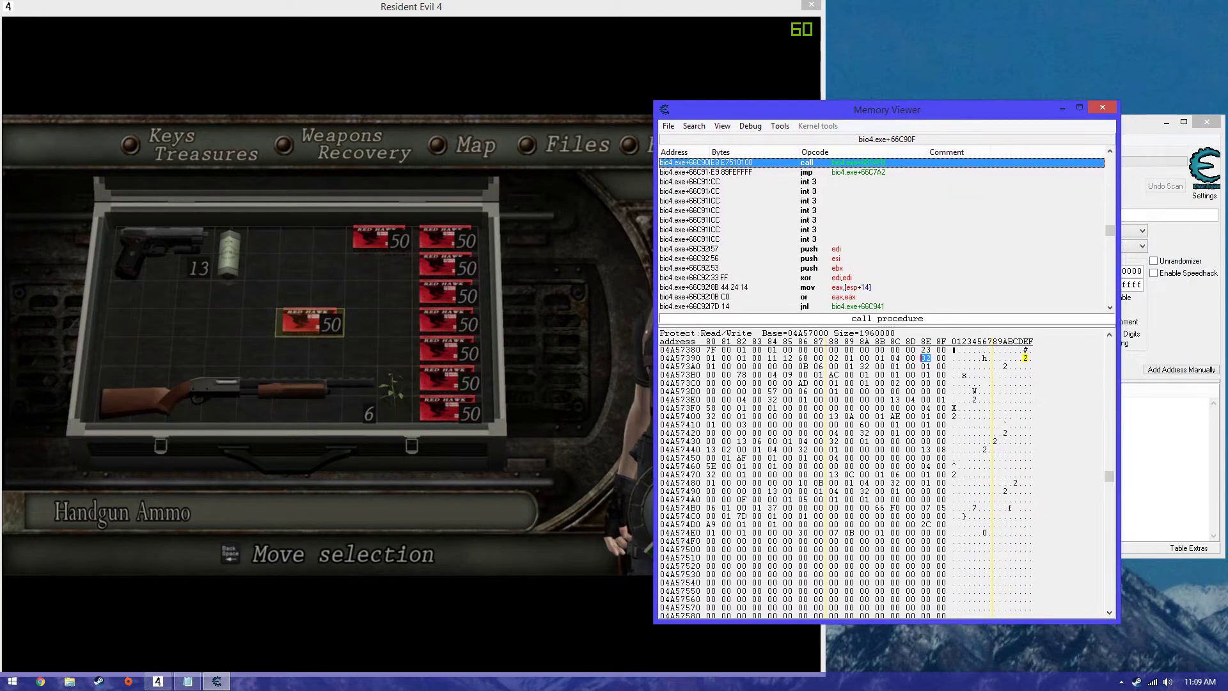
key("alt+Tab")
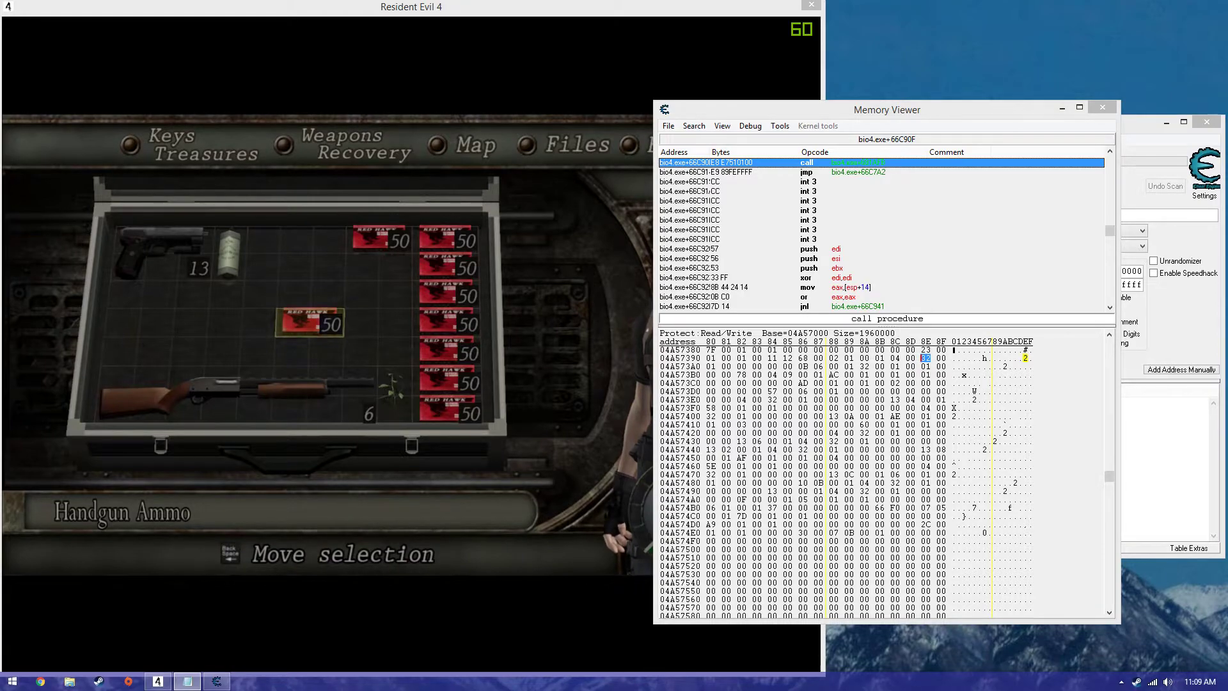
left_click_drag(889, 109, 624, 88)
left_click(1066, 215)
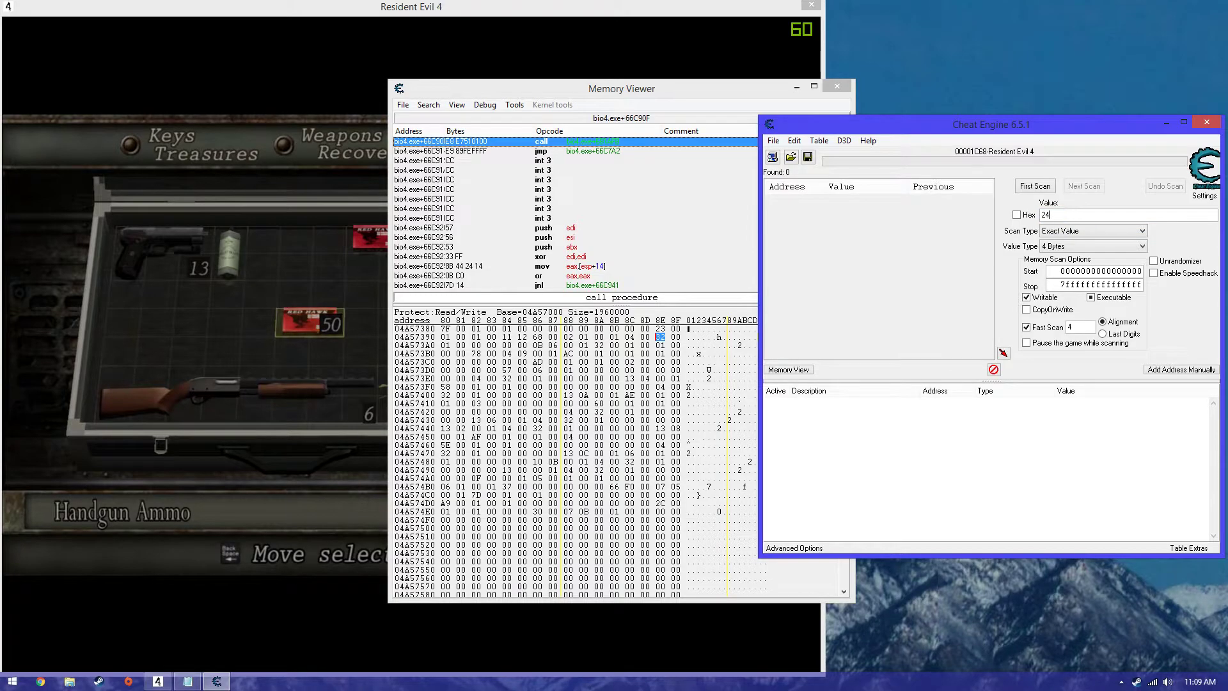
Switch the scan value 24 to Hex, so it reads 00000018.
left_click_drag(699, 96, 511, 92)
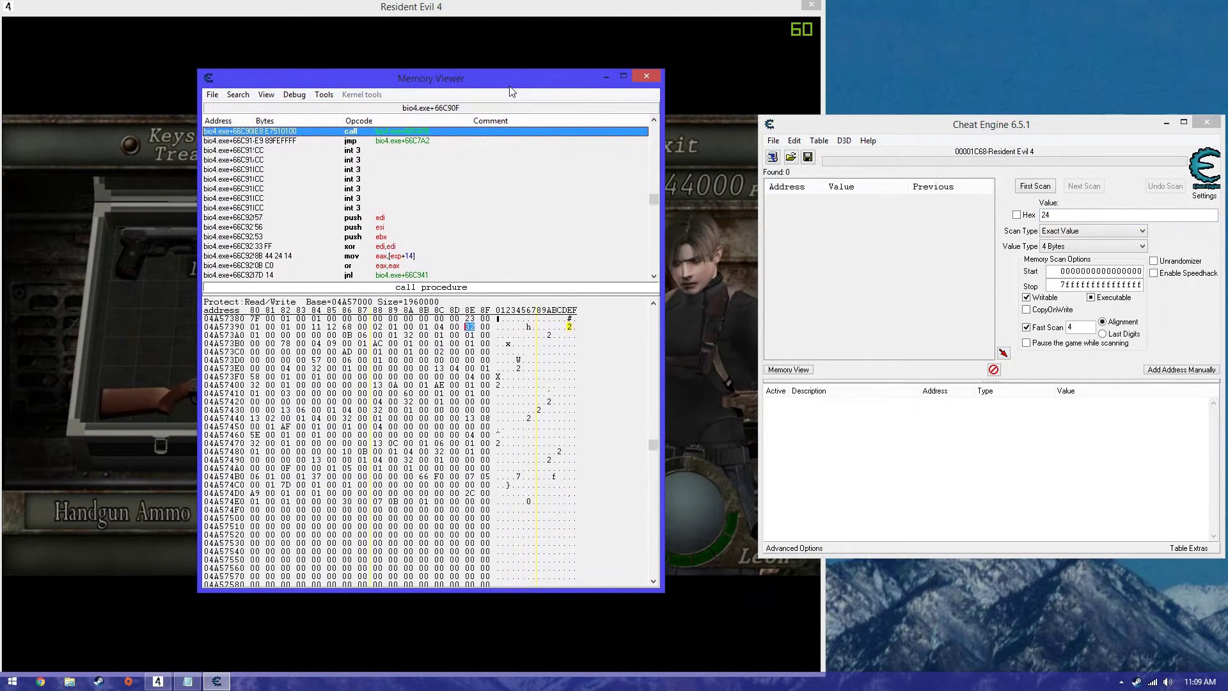
left_click(1060, 215)
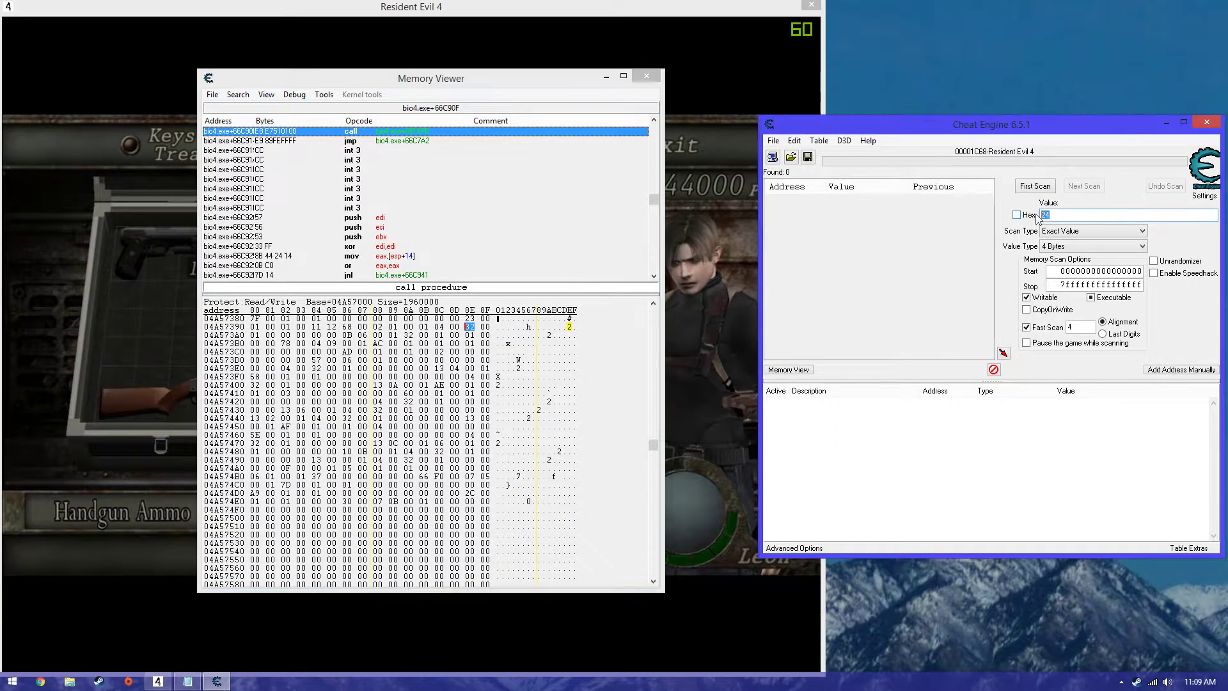
left_click(1063, 215)
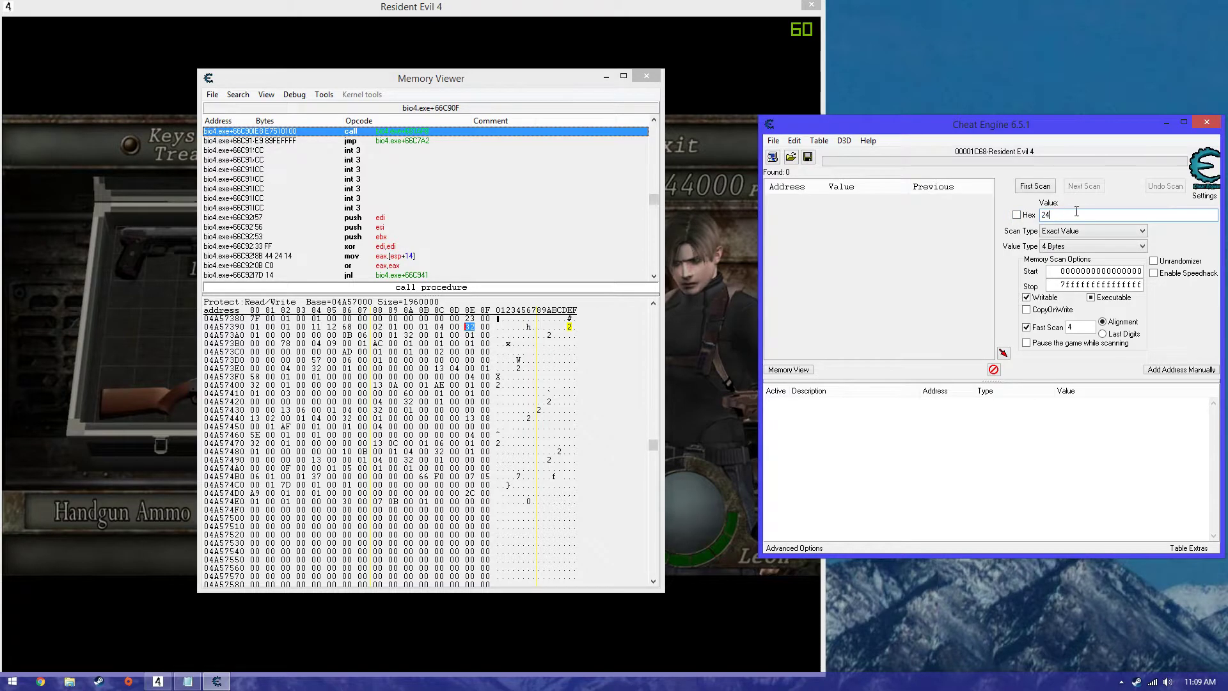
double_click(1044, 215)
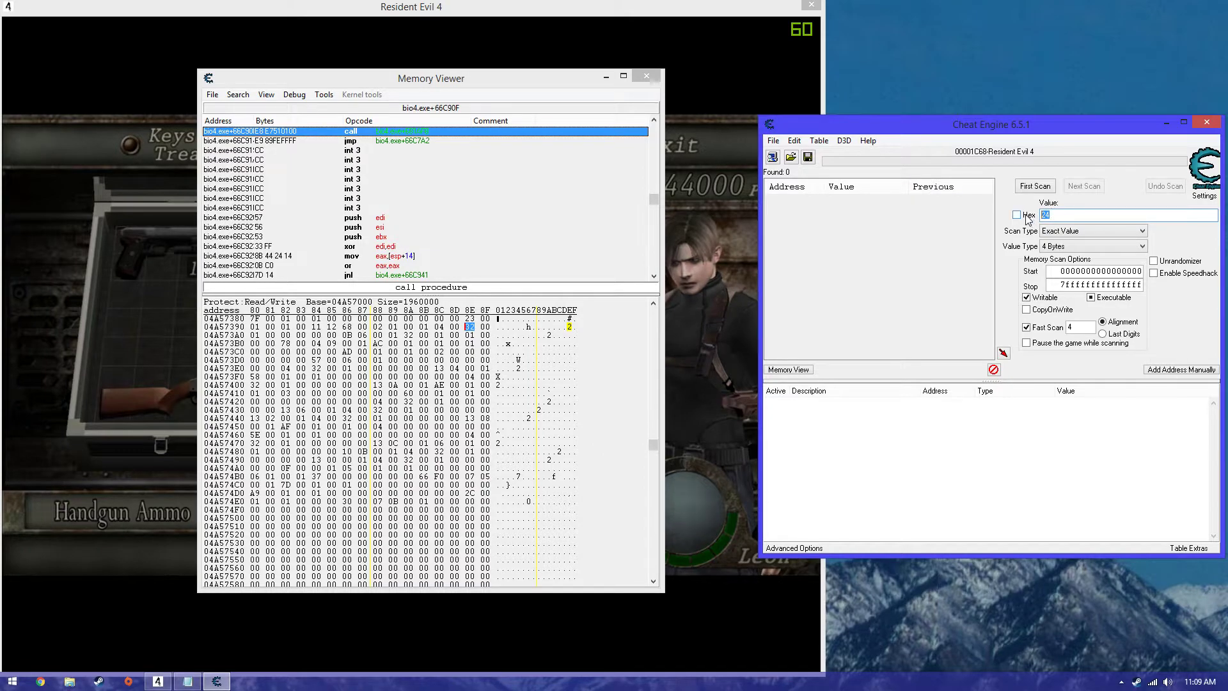
left_click(1028, 218)
mouse_move(1058, 214)
left_mouse_down()
mouse_move(1042, 216)
mouse_move(1065, 216)
mouse_move(1067, 234)
left_mouse_up()
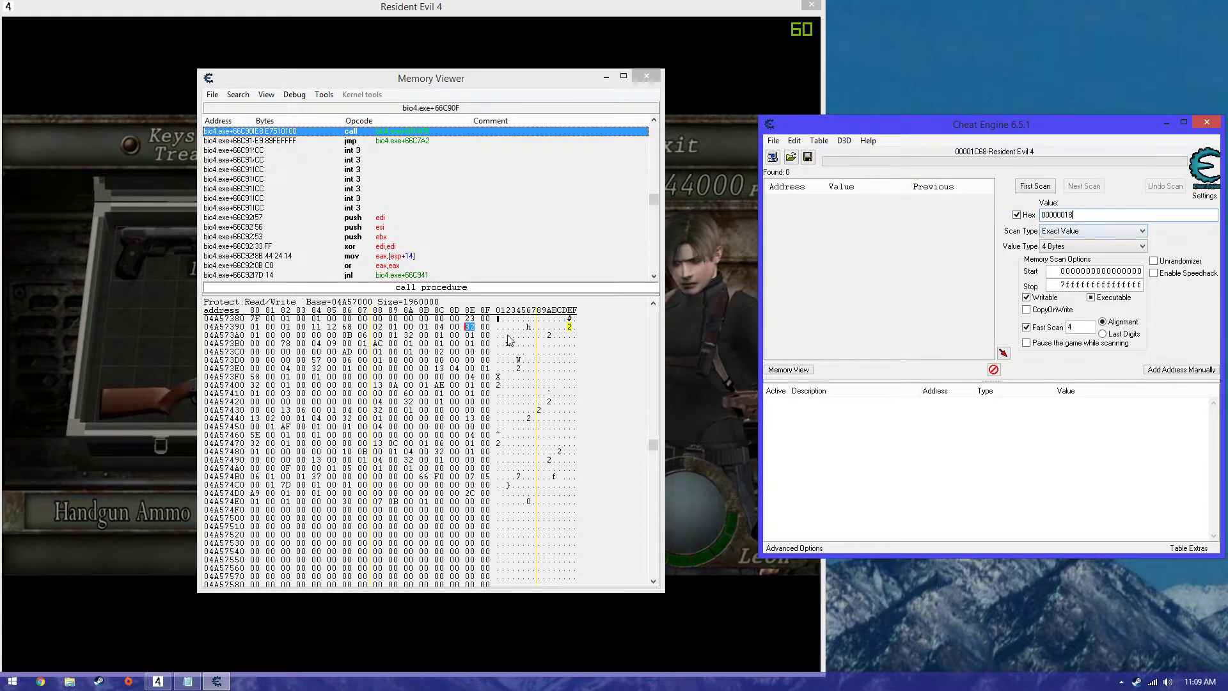
Change the item ID byte at column 8C from 04 to 18 (Shotgun Shells).
left_click_drag(483, 79, 952, 78)
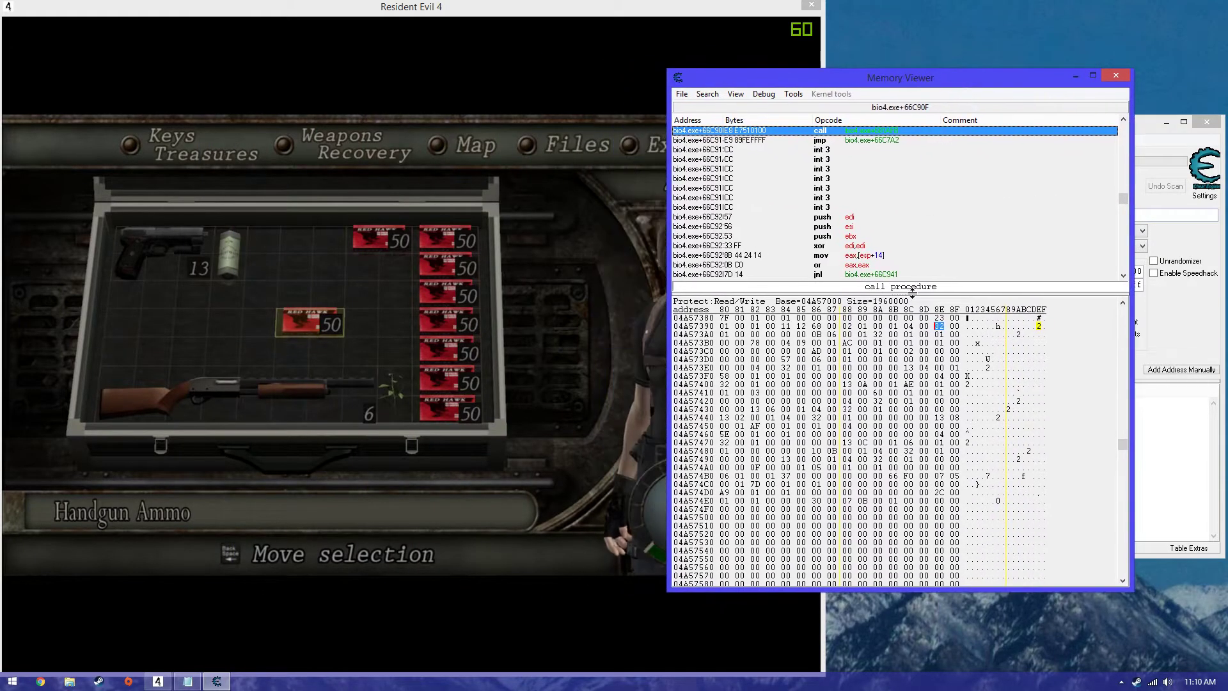
left_click(908, 326)
type("18")
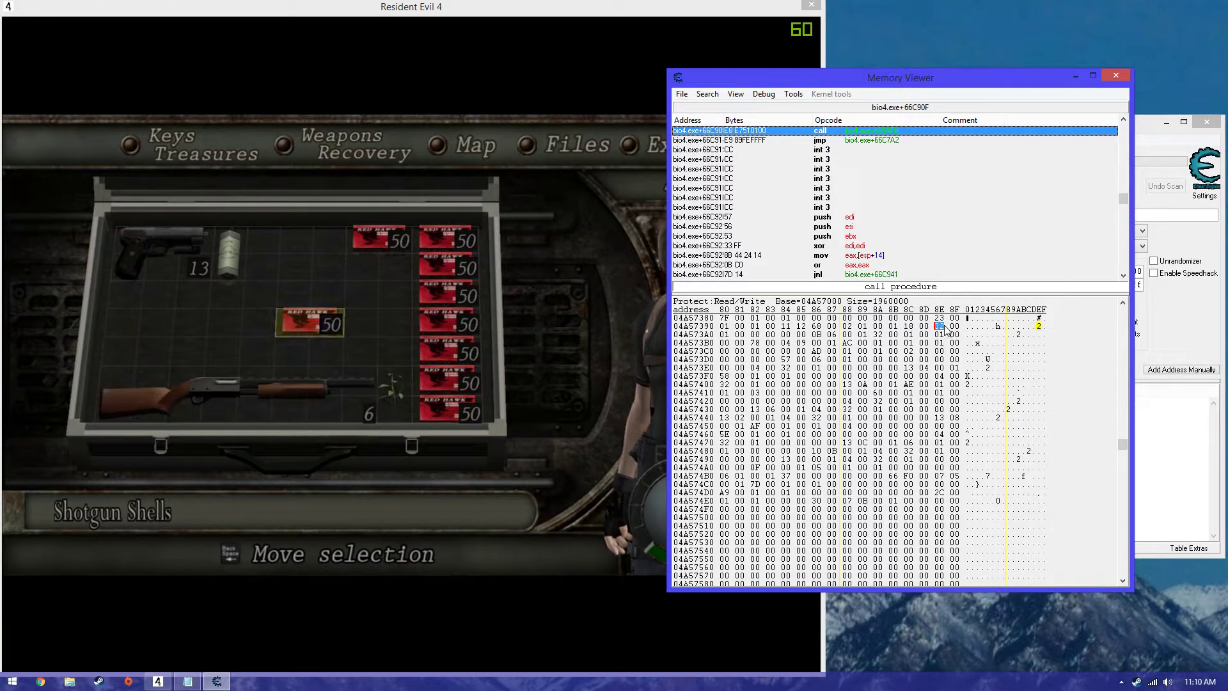
key("Left")
Overwrite the count bytes at columns 8E–8F with FF FF.
left_click(938, 328)
key("Right")
key("Left")
key("Right")
key("Left")
key("Right")
key("Left")
type("FF FF")
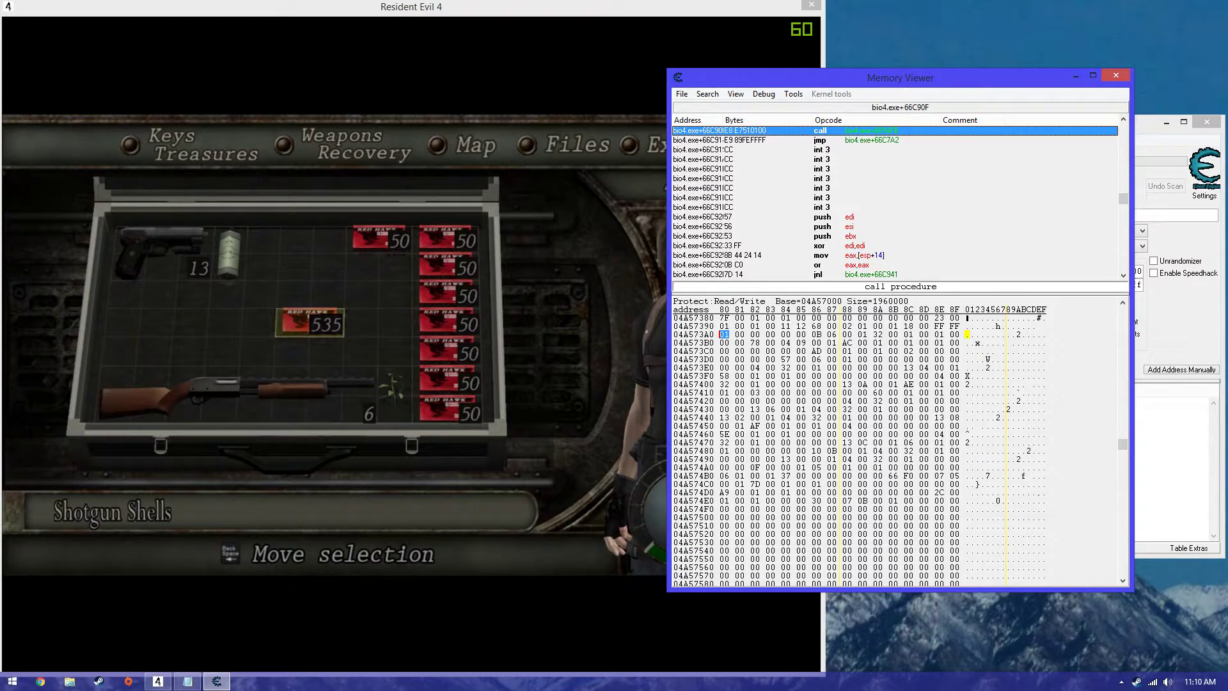
key("alt+Tab")
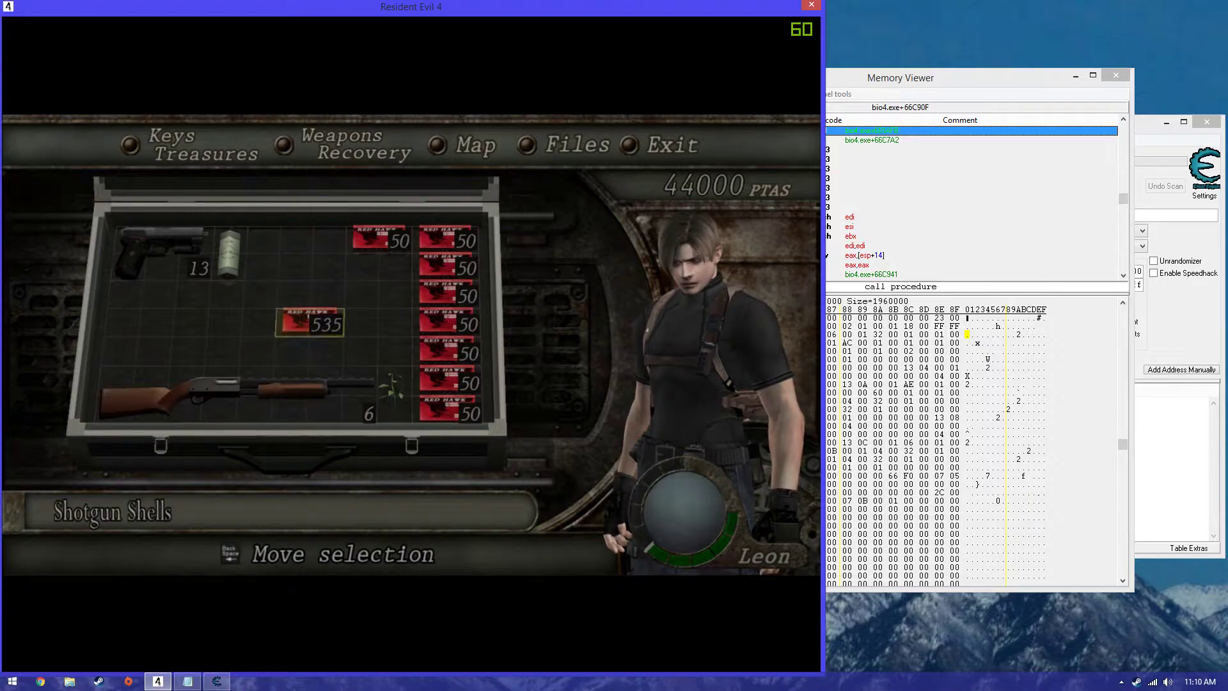
Reopen the attaché case and move the Shotgun Shells box up into the top row.
key("Right")
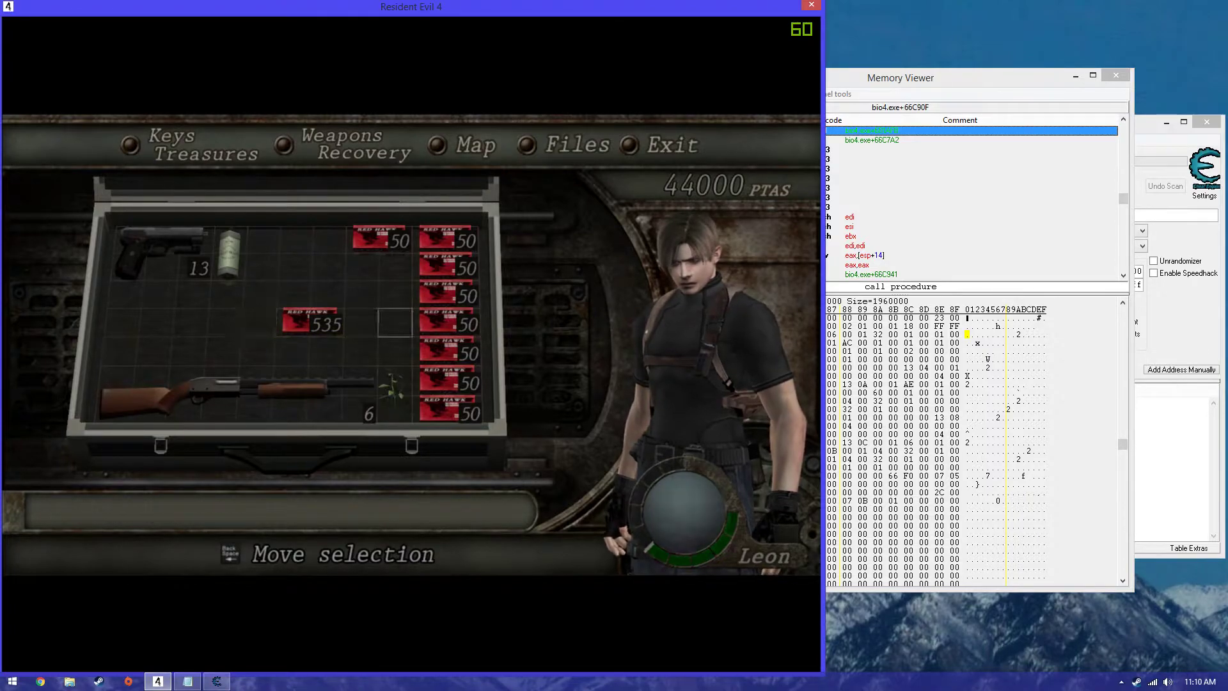
key("Left")
key("Escape")
key("Tab")
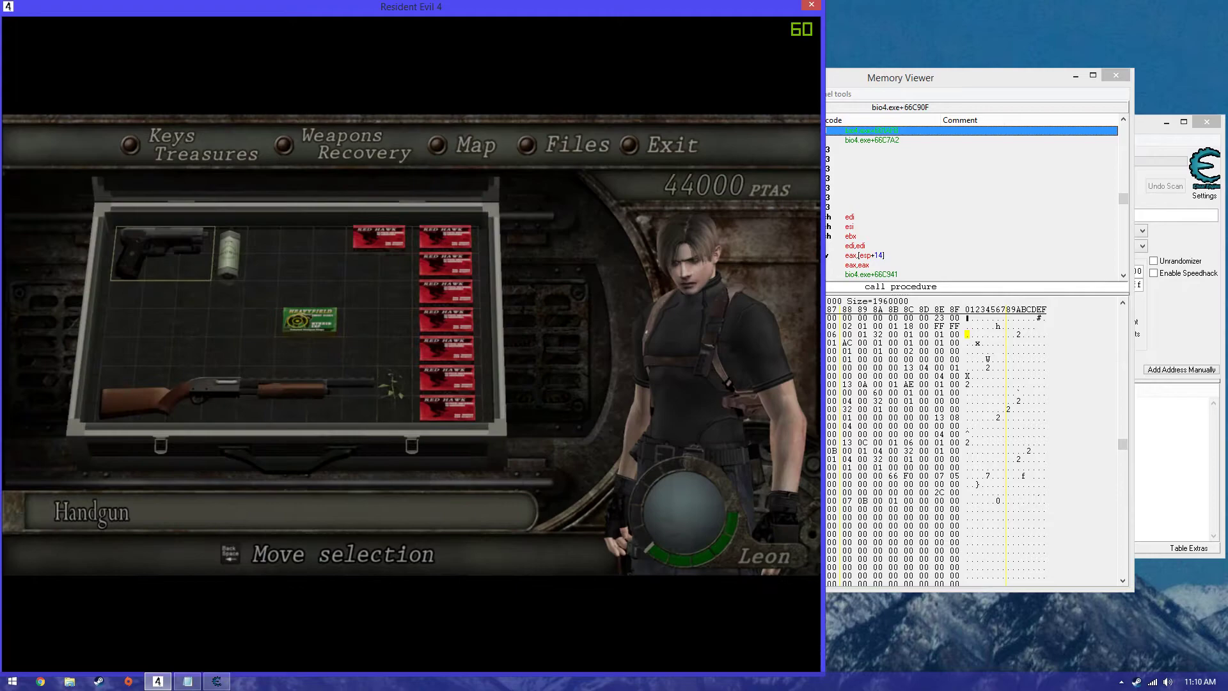
key("Down")
key("Right")
key("Right")
key("Right")
key("Right")
key("Down")
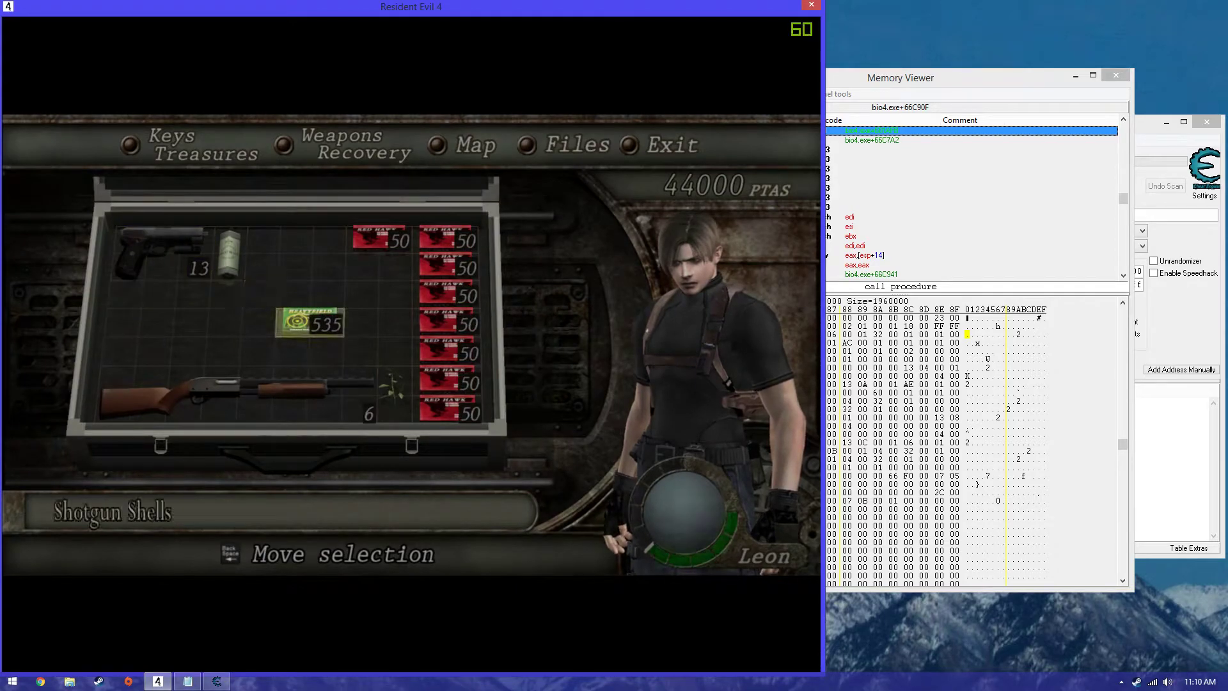
key("BackSpace")
key("Up")
key("Up")
key("Up")
key("Return")
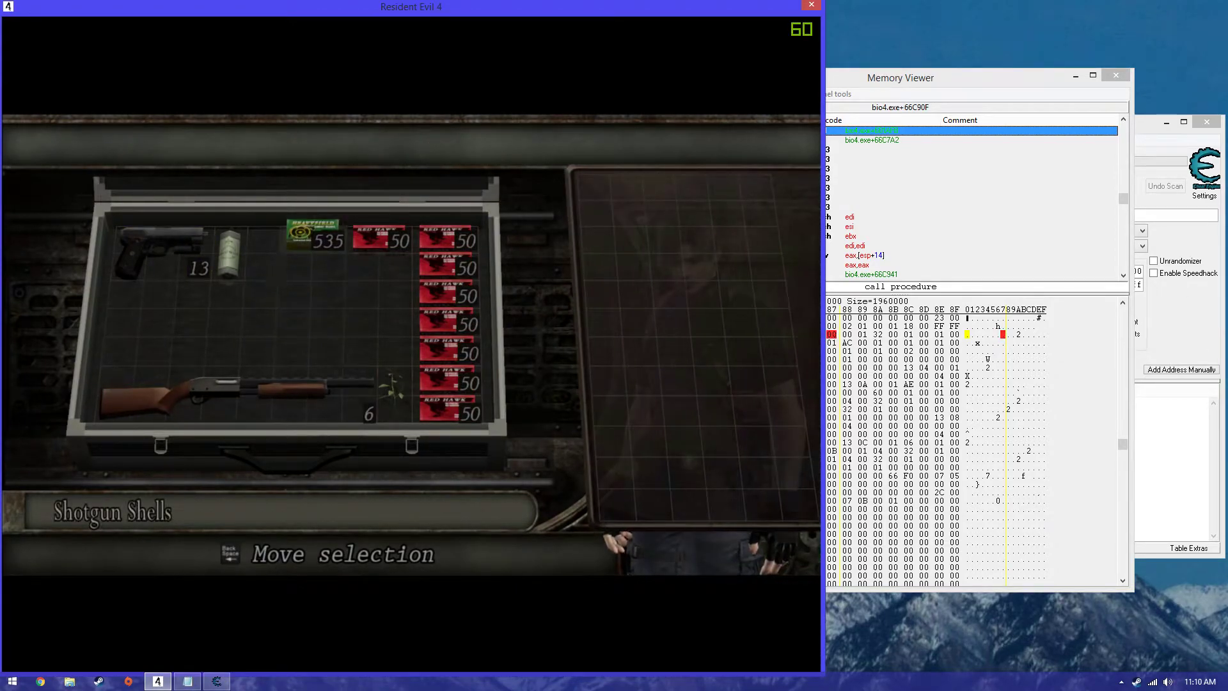
Move the Handgun down and right into the middle of the case.
key("Left")
key("Left")
key("Left")
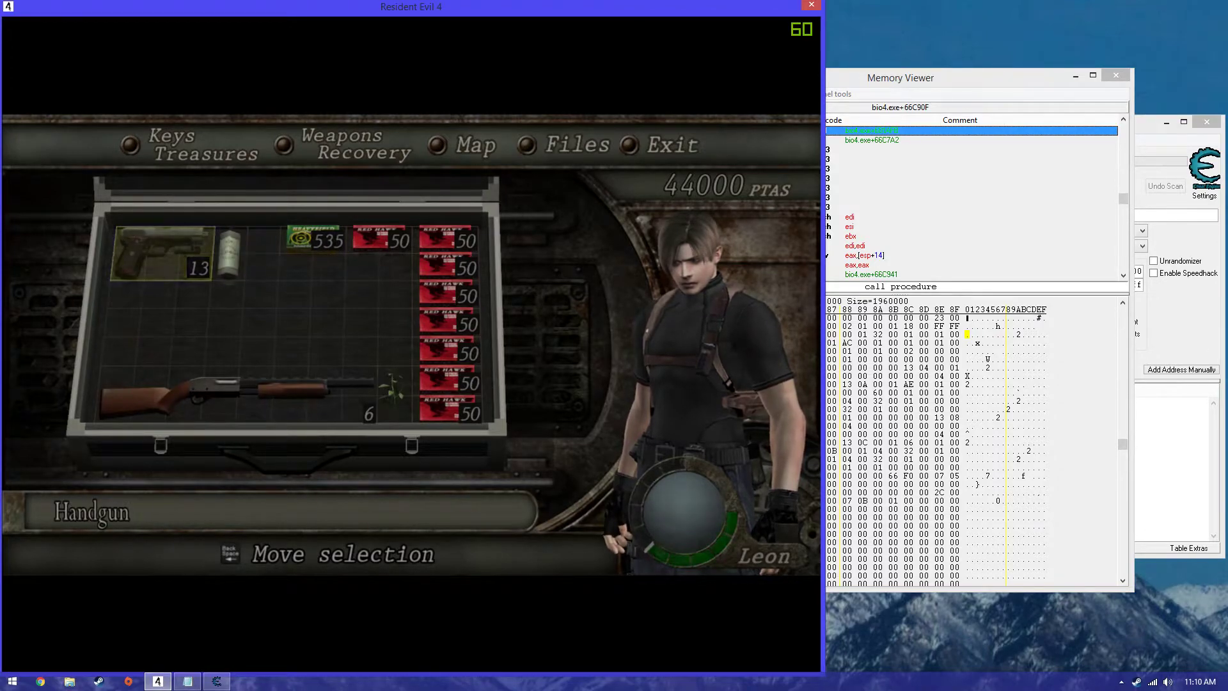
key("Return")
key("Down")
key("Down")
key("Right")
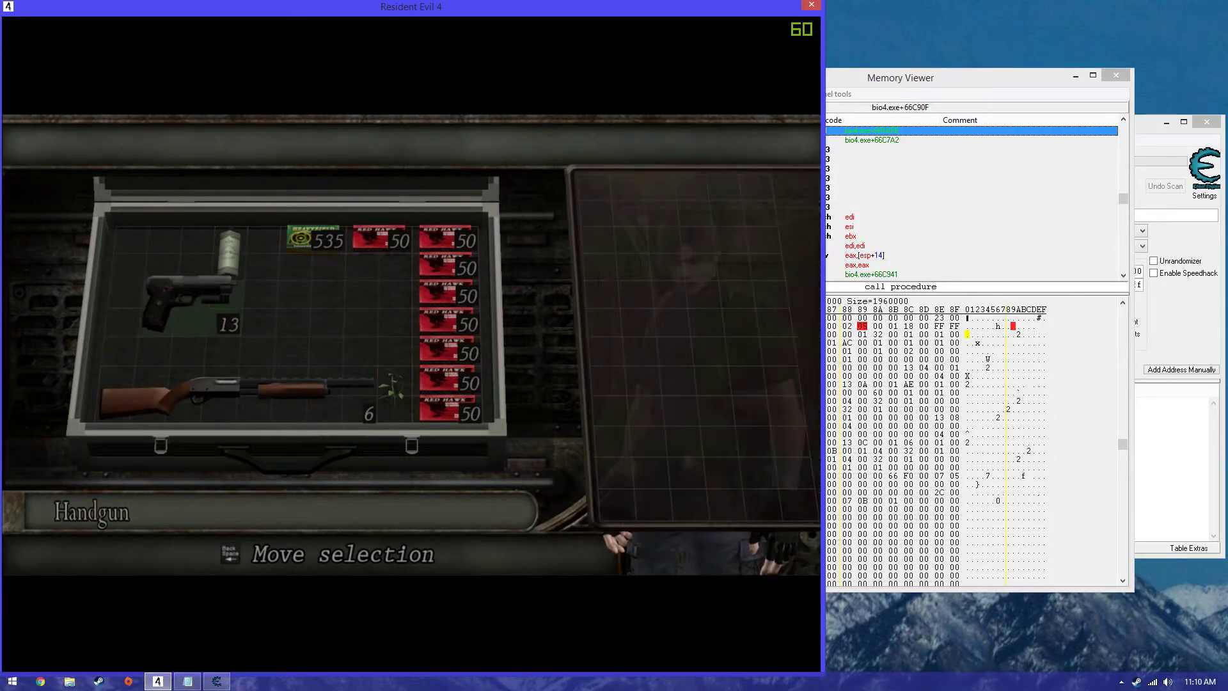
key("Down")
key("Up")
key("Return")
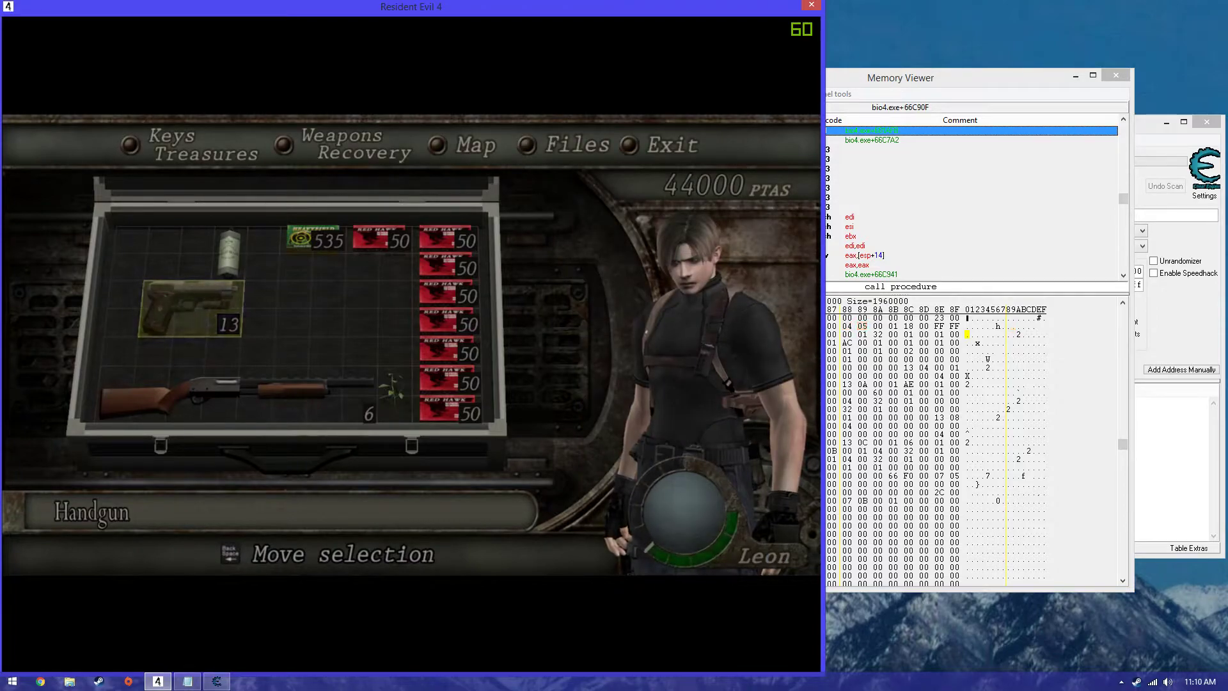
key("Return")
key("Right")
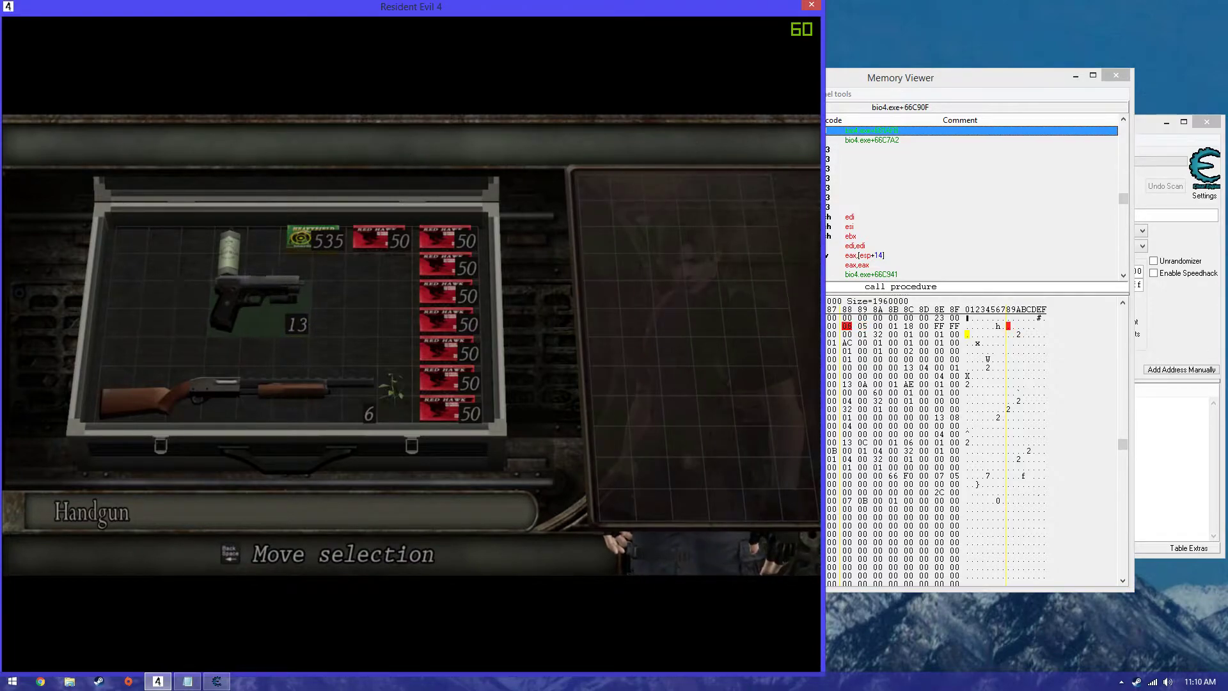
key("Return")
Shift the First Aid Spray one column left to the top-left corner.
key("Up")
key("Return")
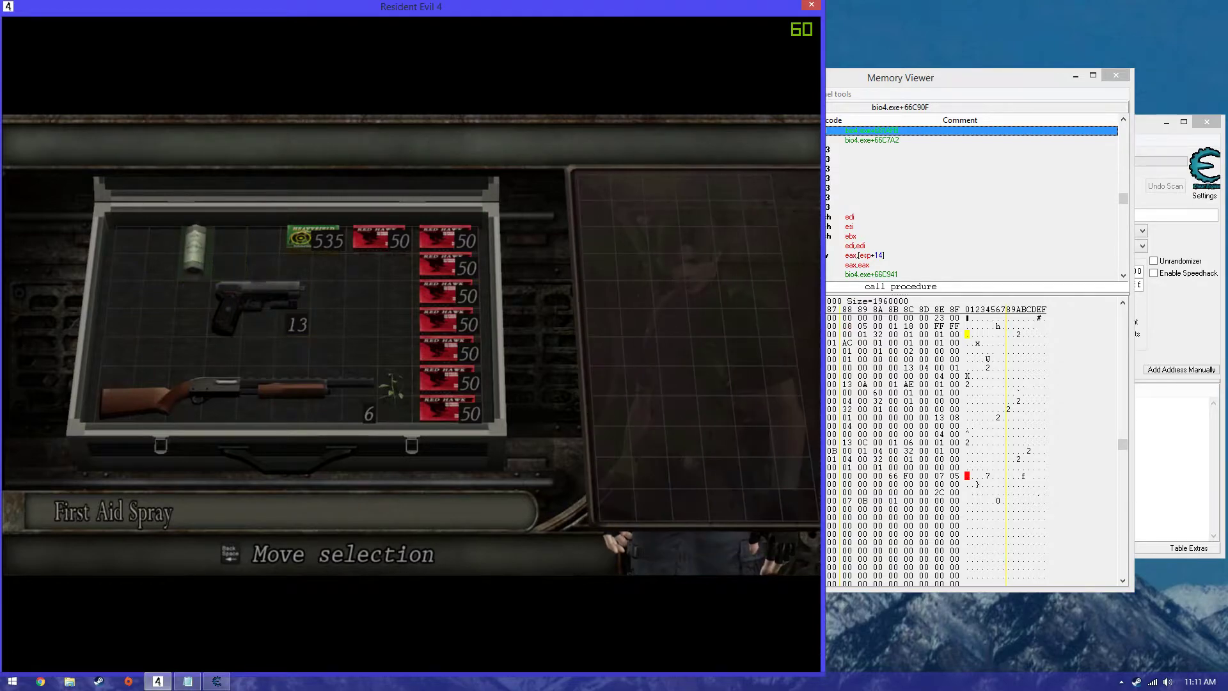
key("Left")
key("Return")
key("Down")
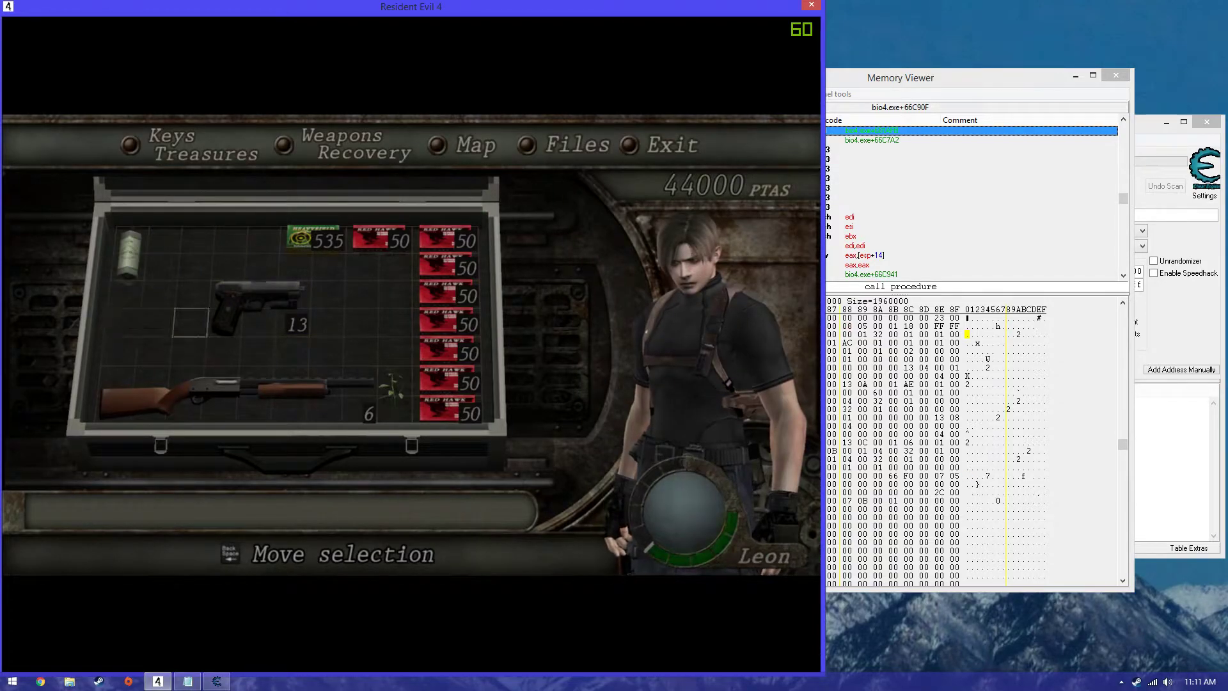
Pick up the Handgun and set it back down in the same spot.
key("Left")
key("Up")
key("Right")
key("Right")
key("Return")
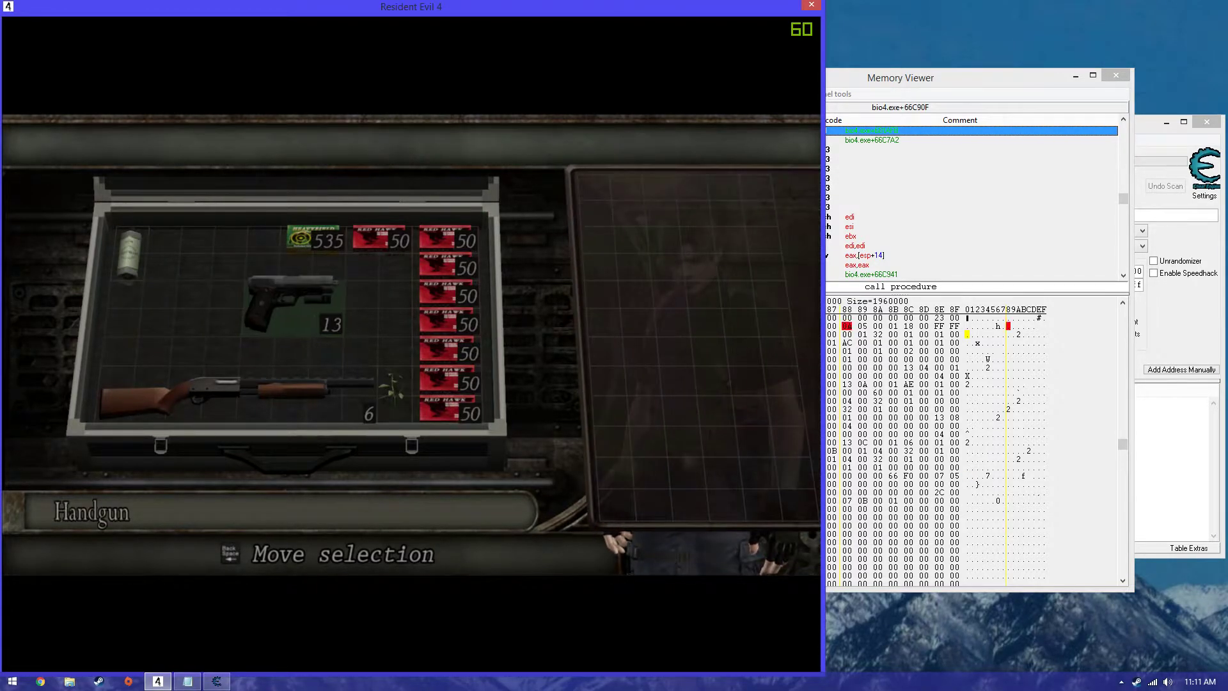
key("Return")
key("alt+Tab")
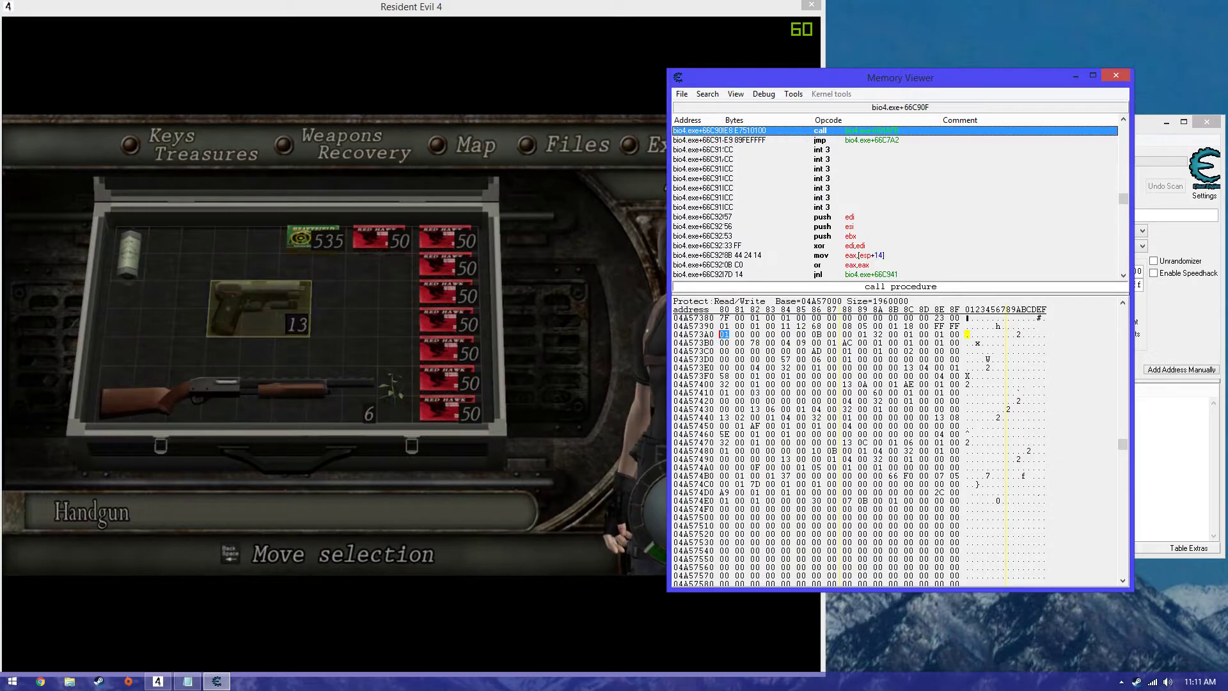
Shift the Handgun two cells left in the attaché case.
left_click_drag(905, 75, 1030, 65)
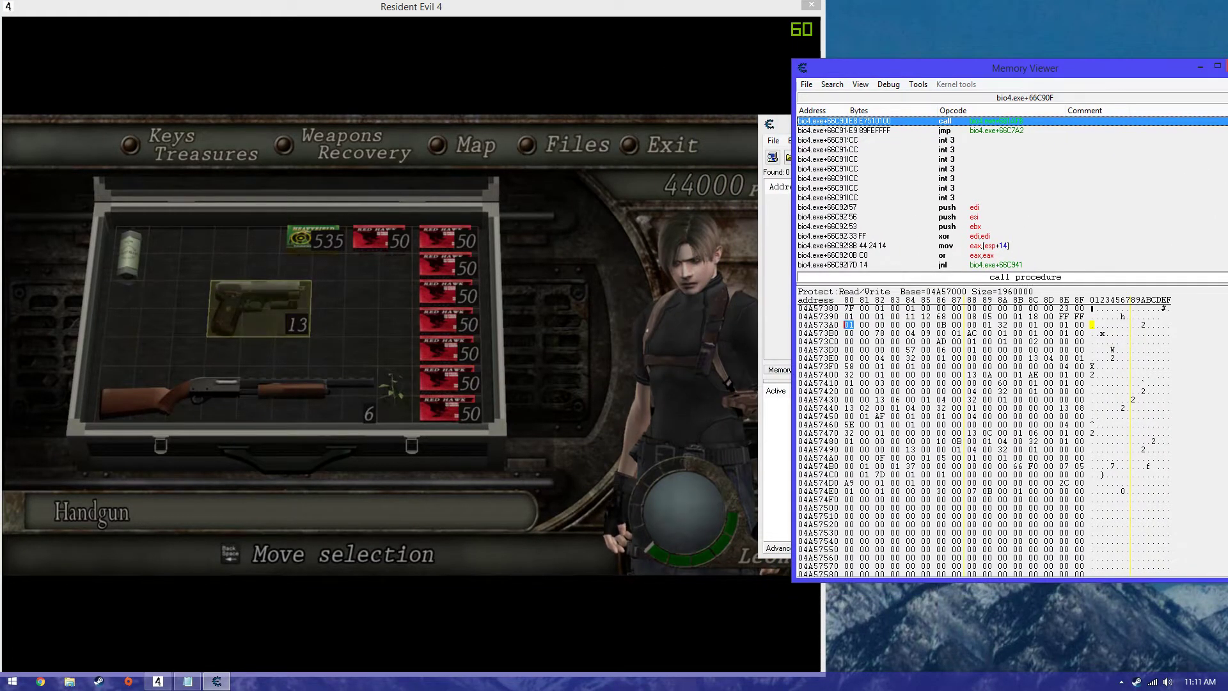
key("alt+Tab")
key("Return")
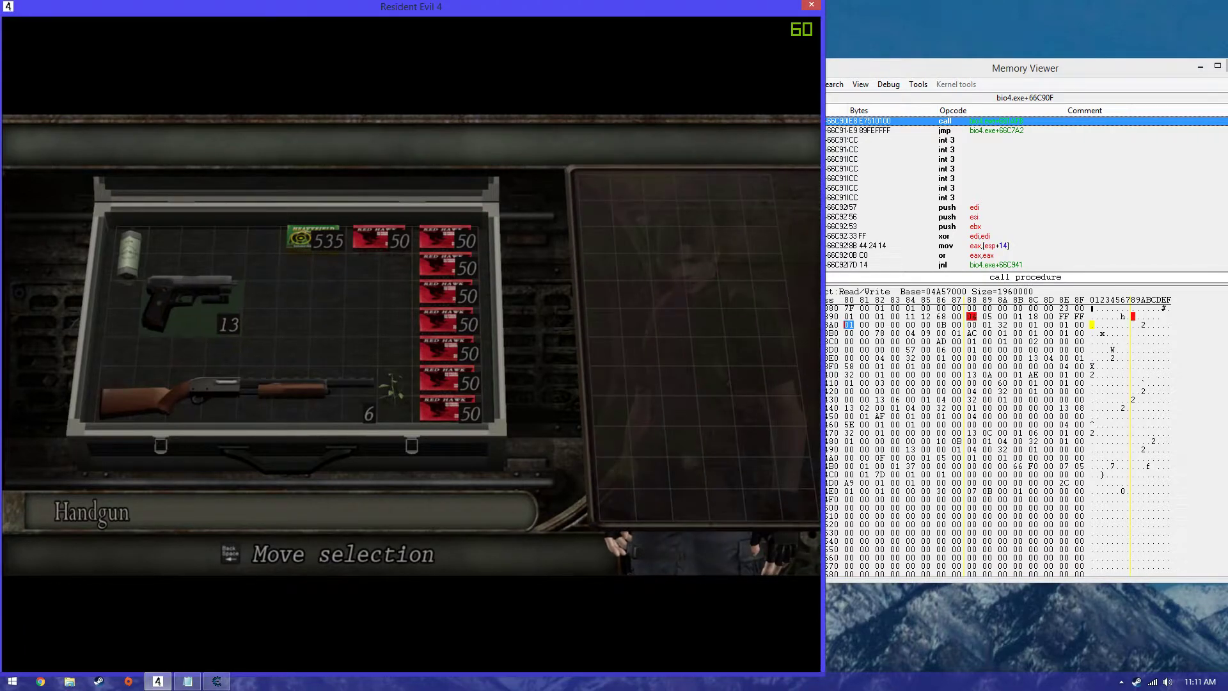
key("Left")
key("Left")
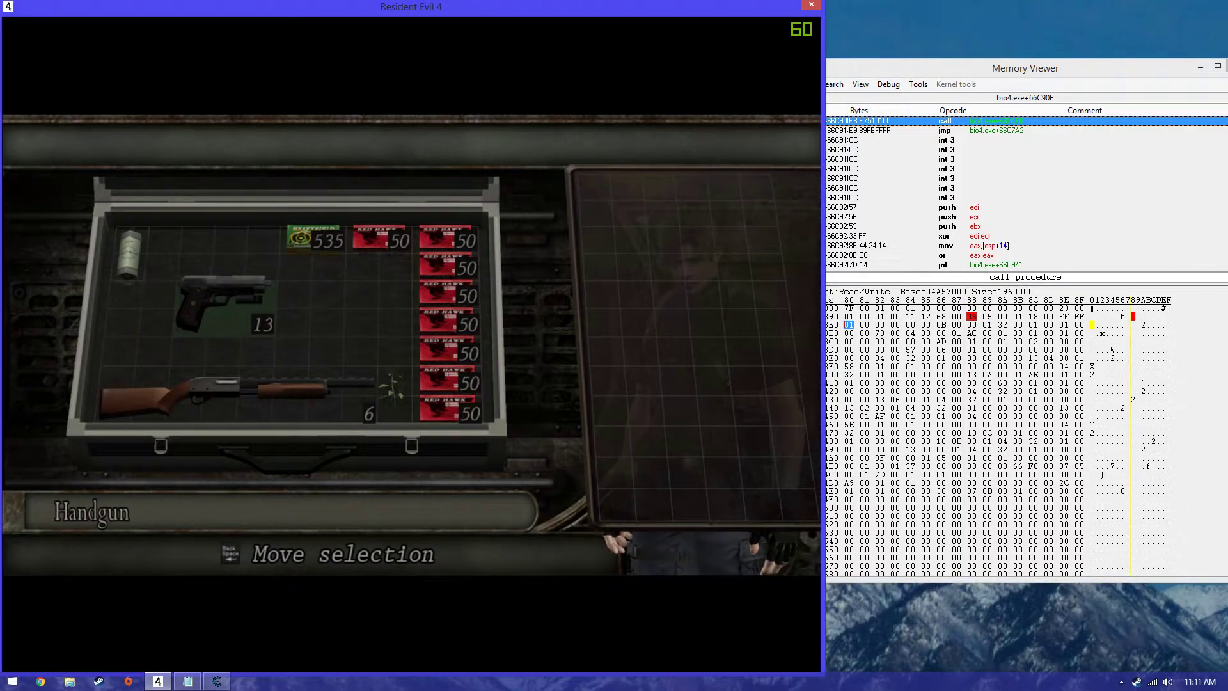
key("Return")
In Memory Viewer, spot the changed bytes and select the Handgun's item byte 23 at 04A5738E.
key("alt+Tab")
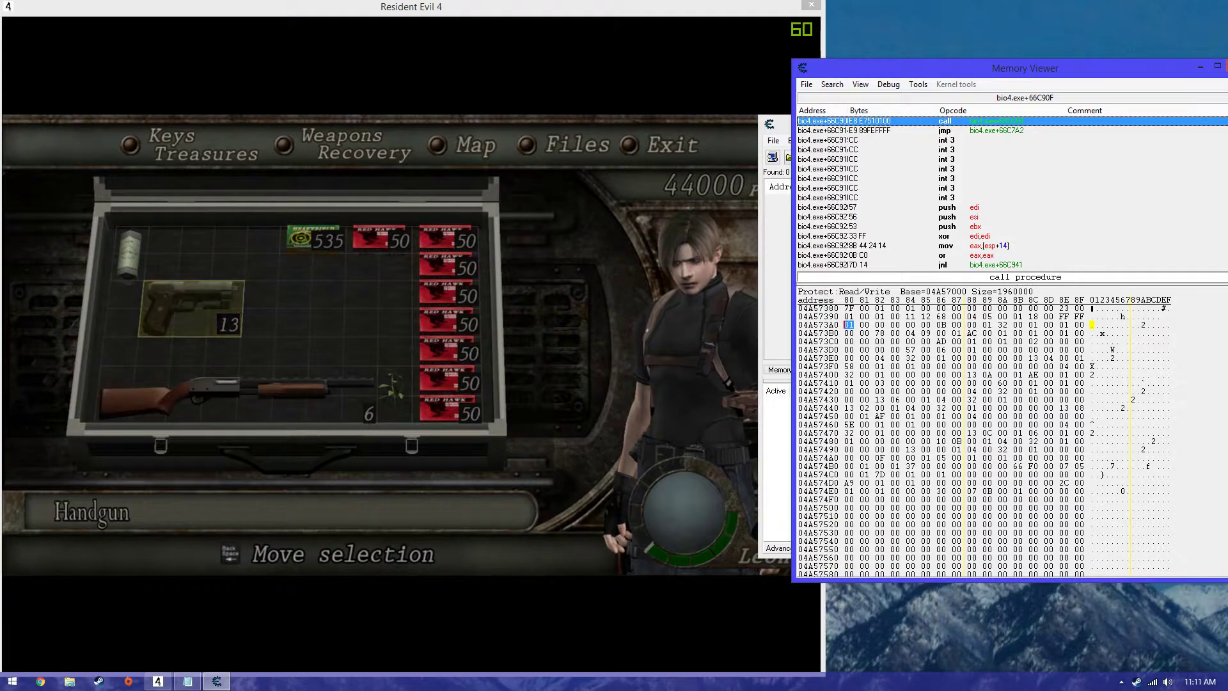
left_click_drag(986, 319, 924, 315)
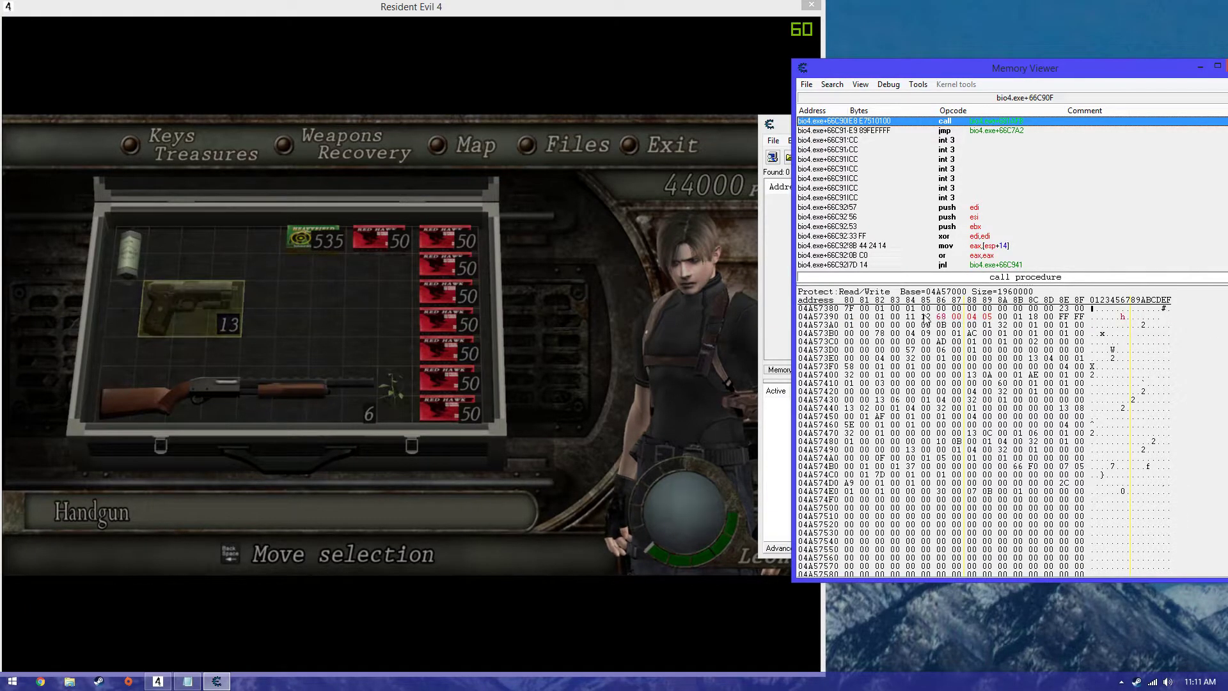
left_click(1063, 308)
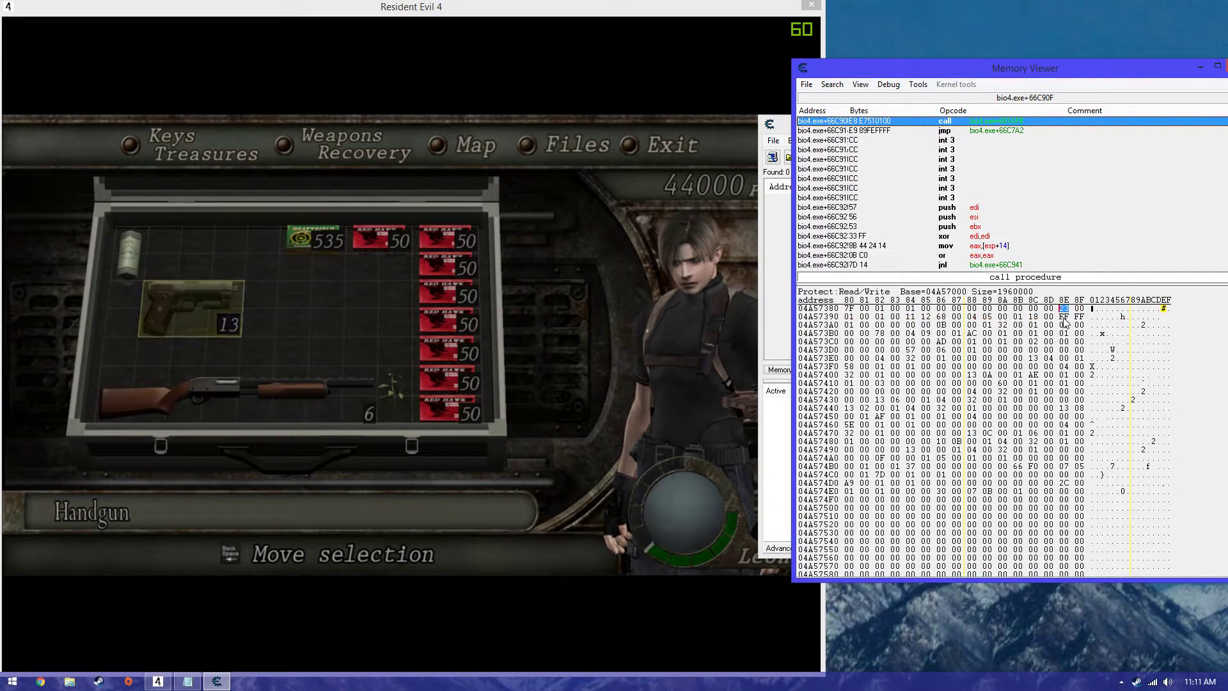
key("alt+Tab")
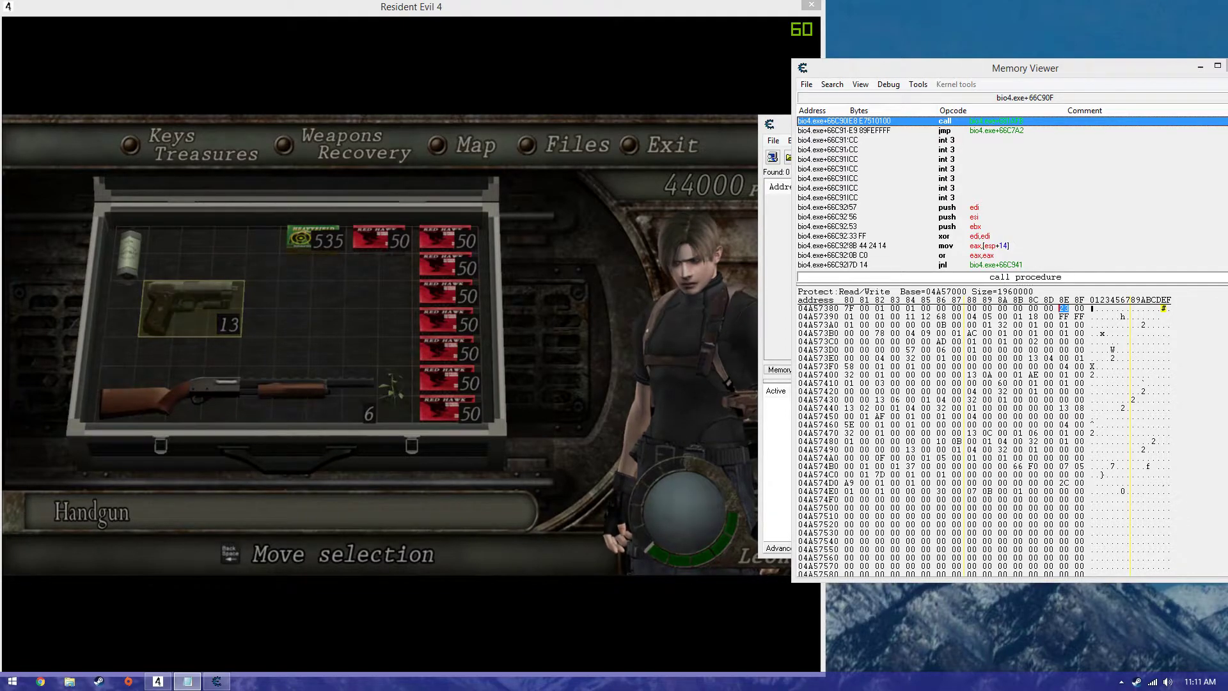
Convert decimal 55 to hex 37 with the scanner's Value box and Hex toggle.
left_click_drag(938, 68, 390, 65)
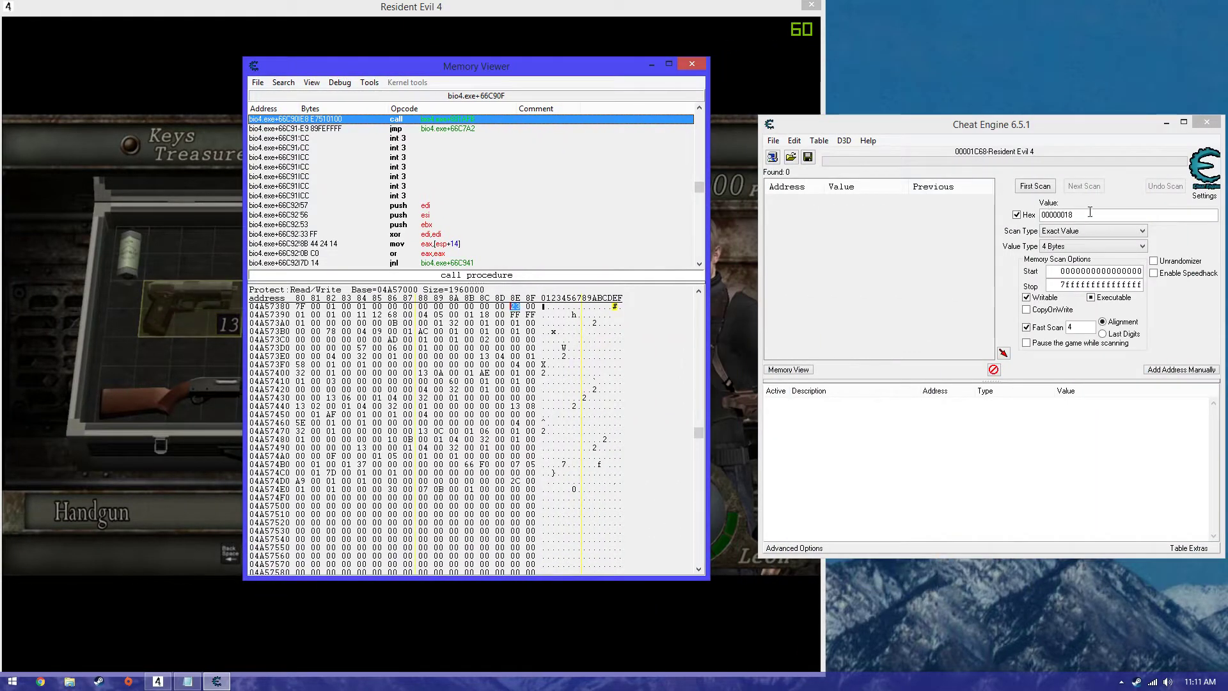
left_click(1017, 215)
type("5")
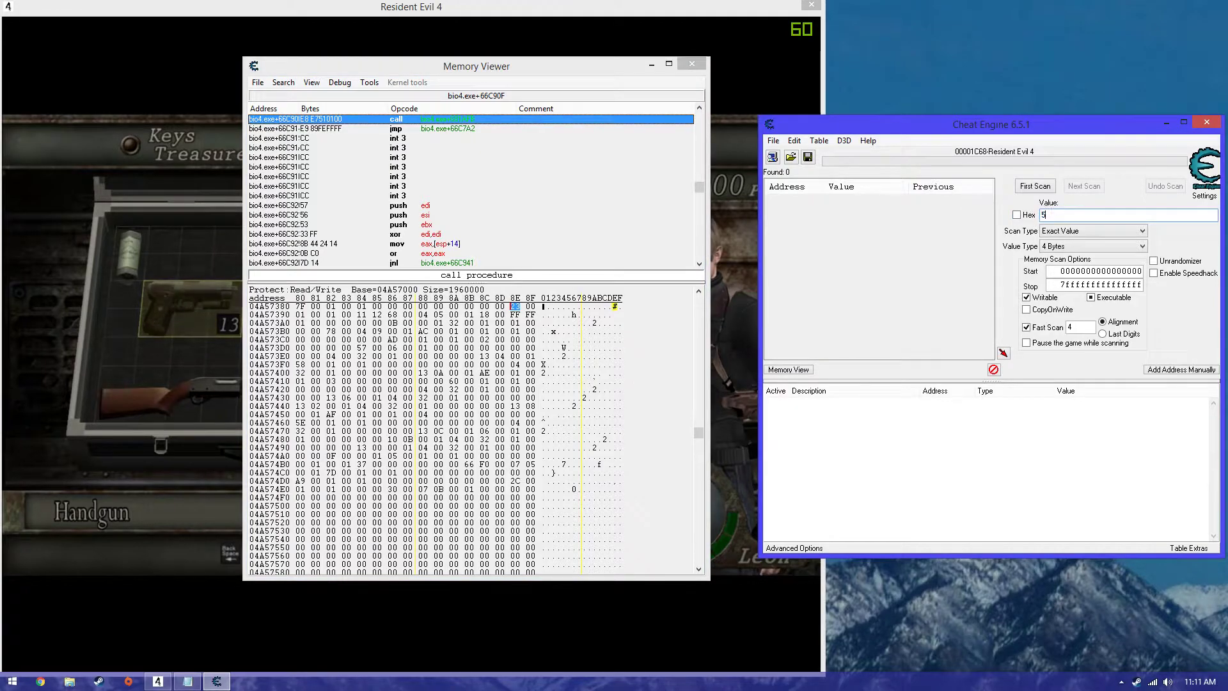
type("5")
left_click(1017, 215)
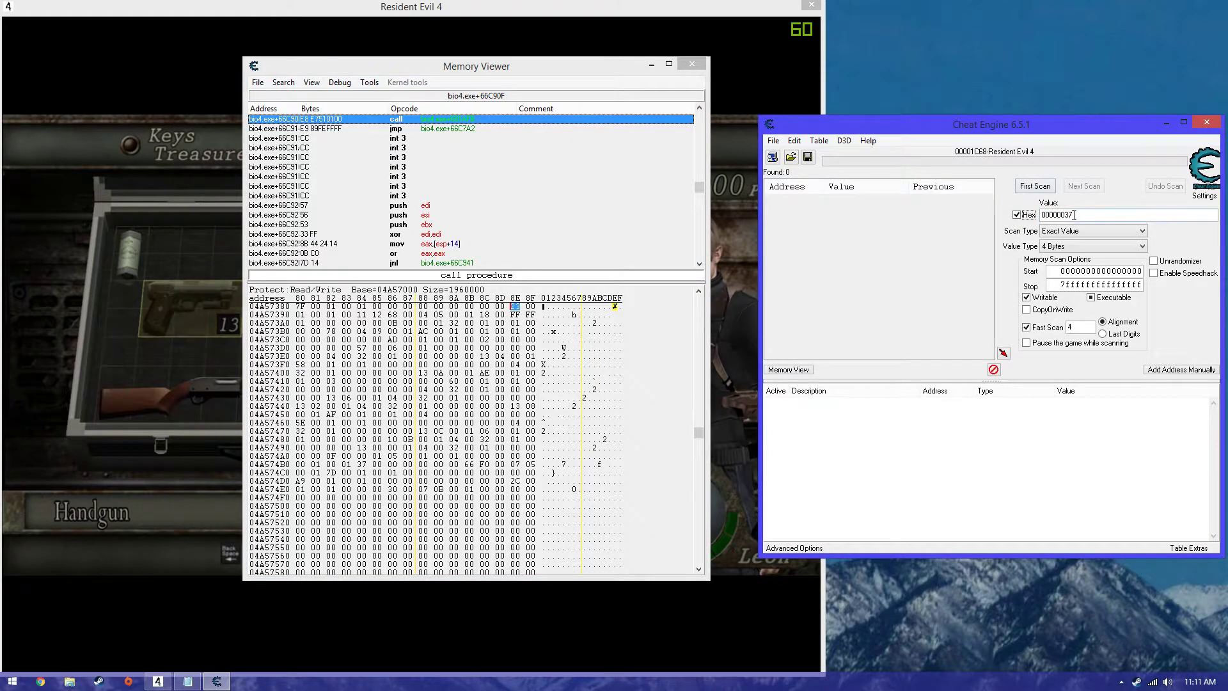
Overwrite byte 8E of row 04A57380 with 37 in Memory Viewer's hex pane.
left_click(515, 309)
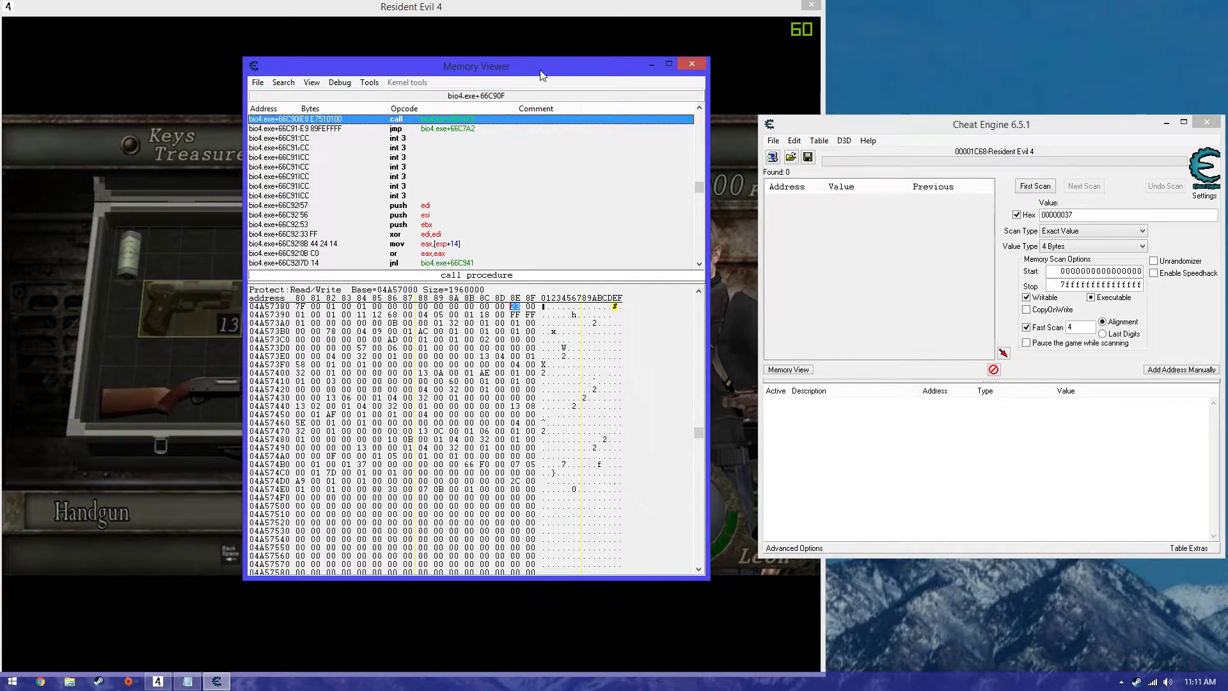
left_click_drag(540, 76, 784, 73)
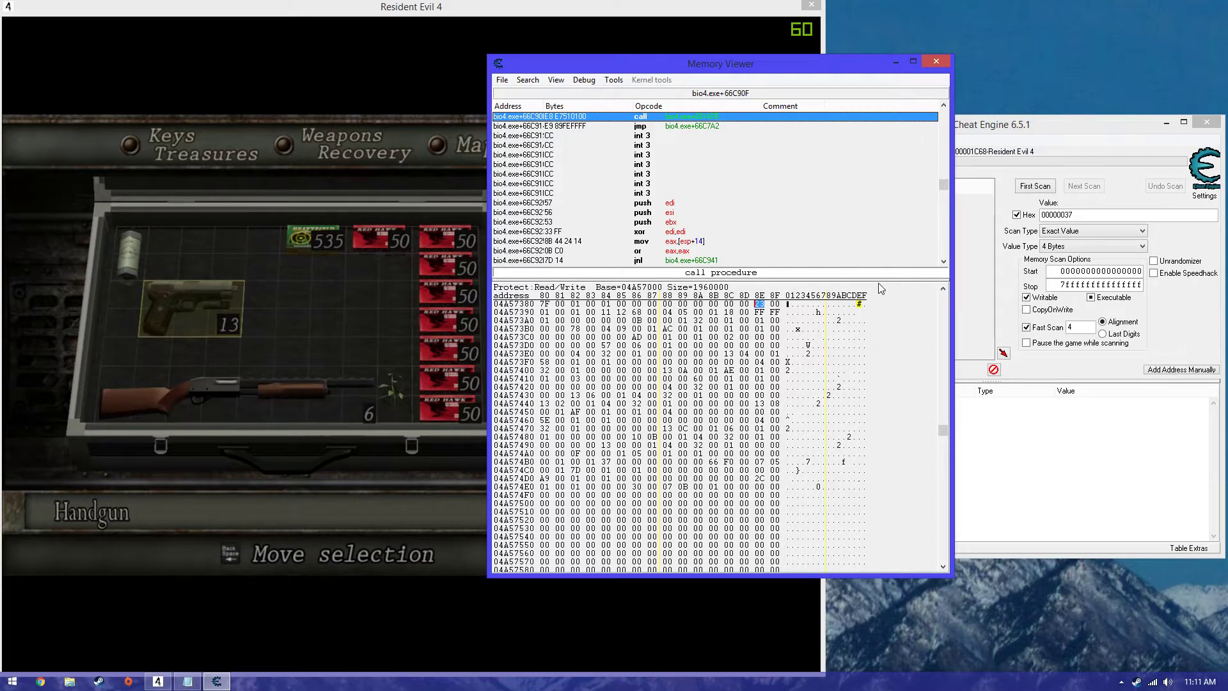
type("37")
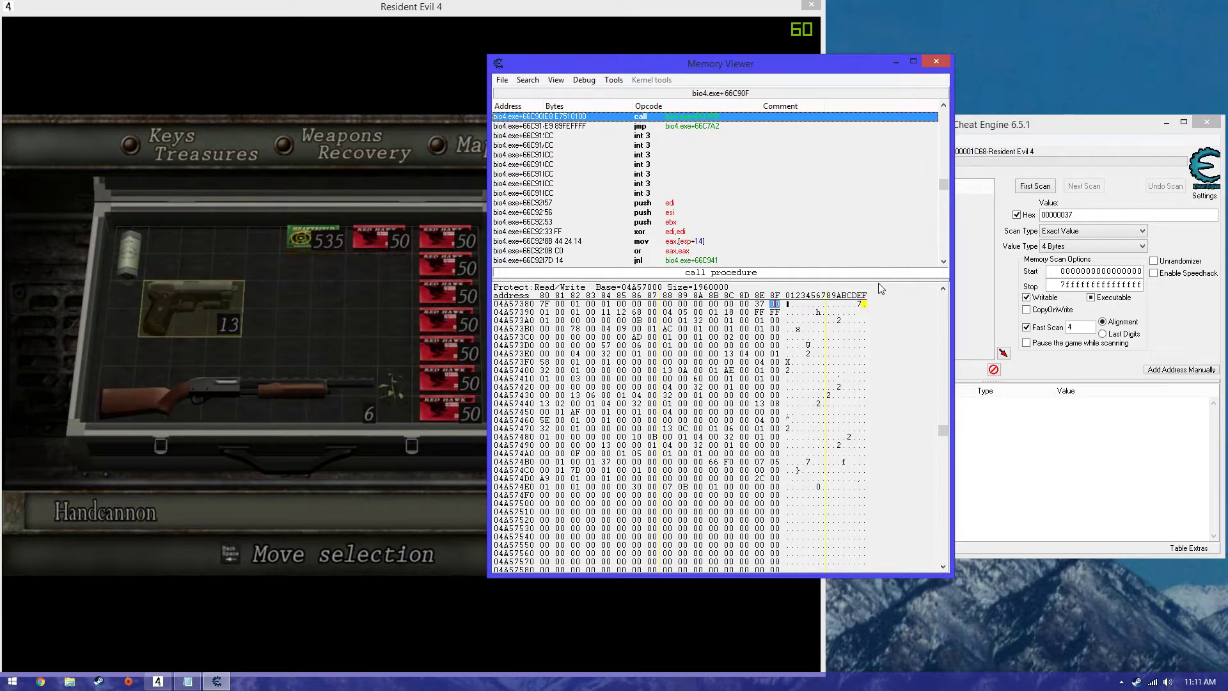
key("Right")
key("Left")
Reposition the renamed Handcannon within the attaché case grid.
left_click(410, 301)
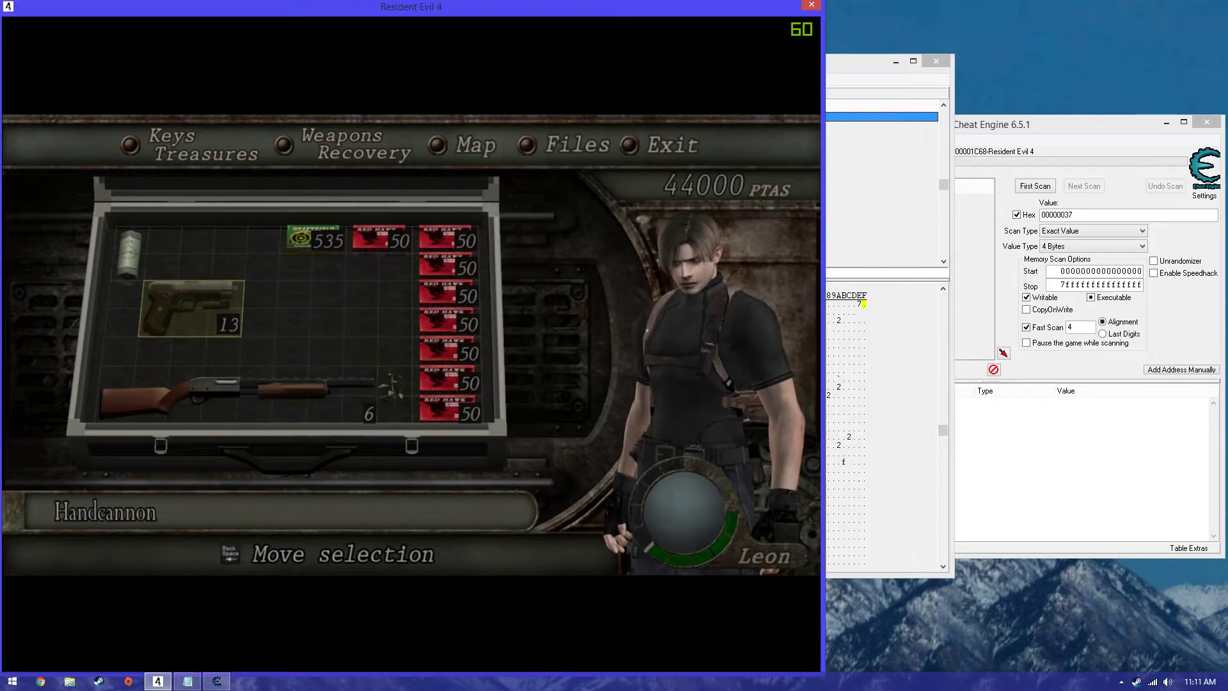
key("BackSpace")
key("Right")
key("Right")
key("Right")
key("Up")
key("Left")
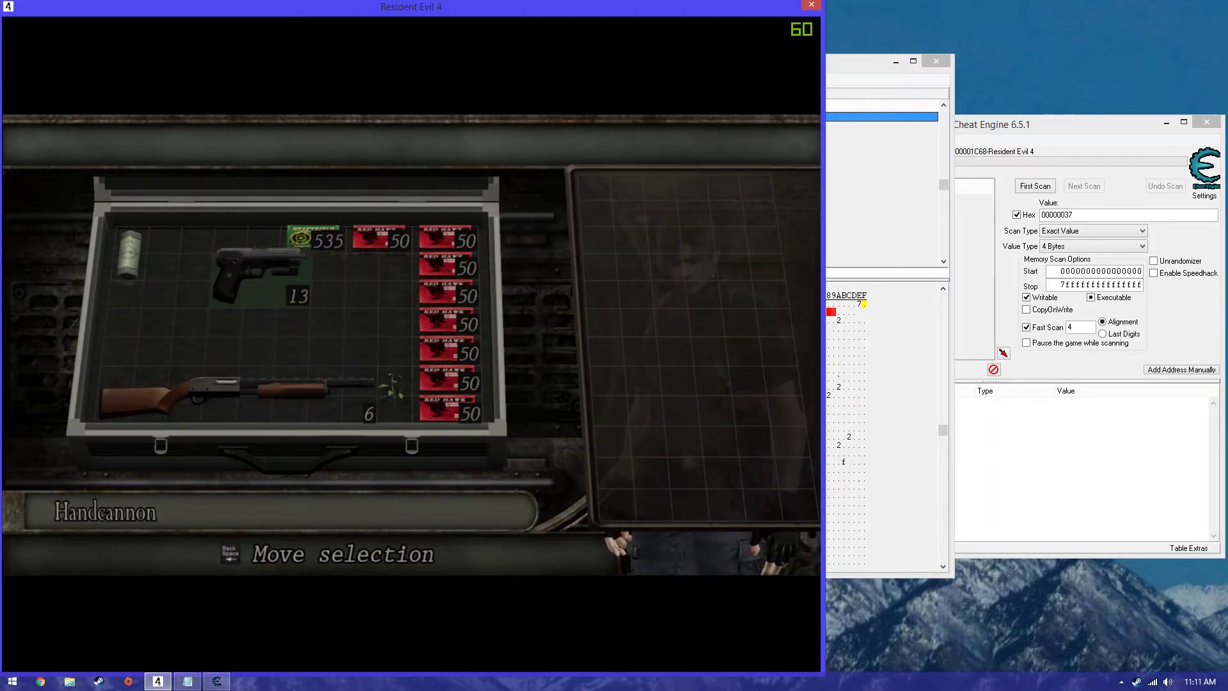
key("Right")
key("Down")
key("Down")
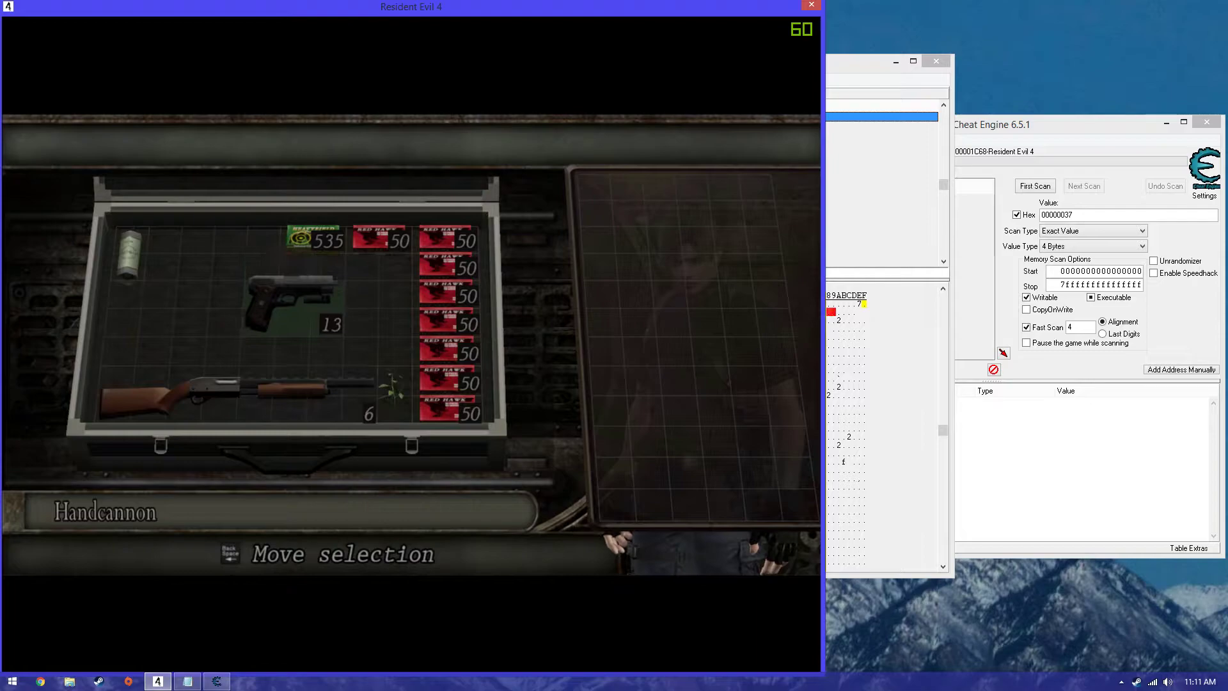
key("Up")
key("Left")
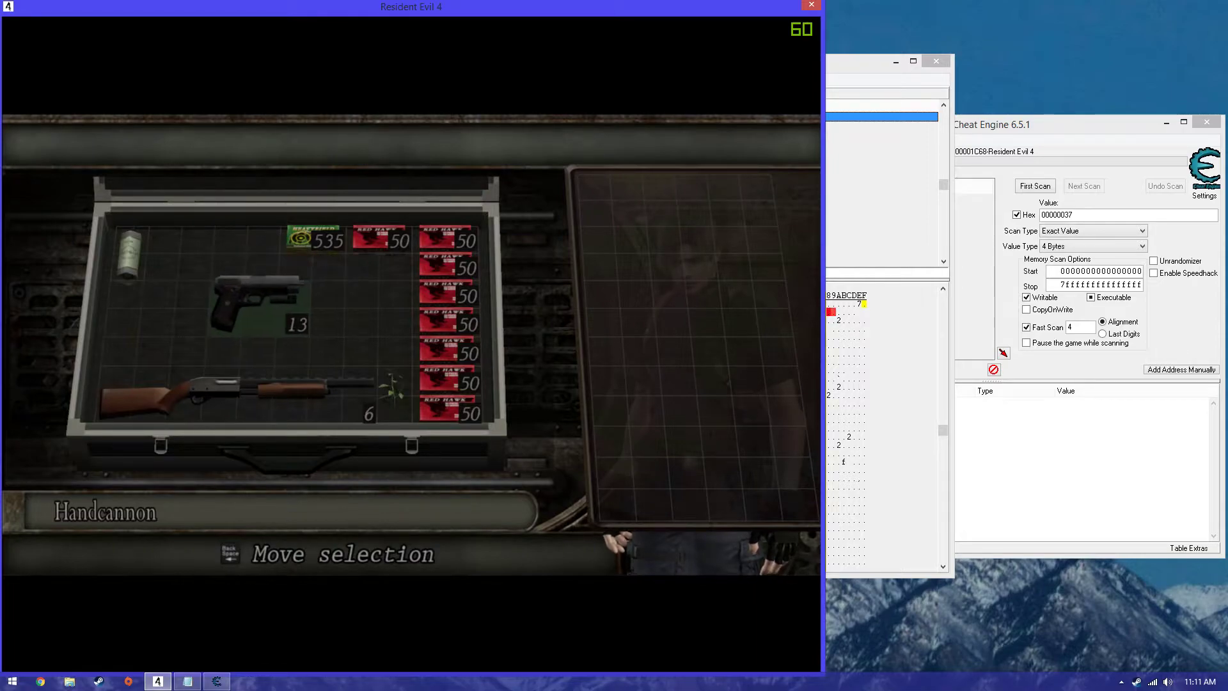
key("Return")
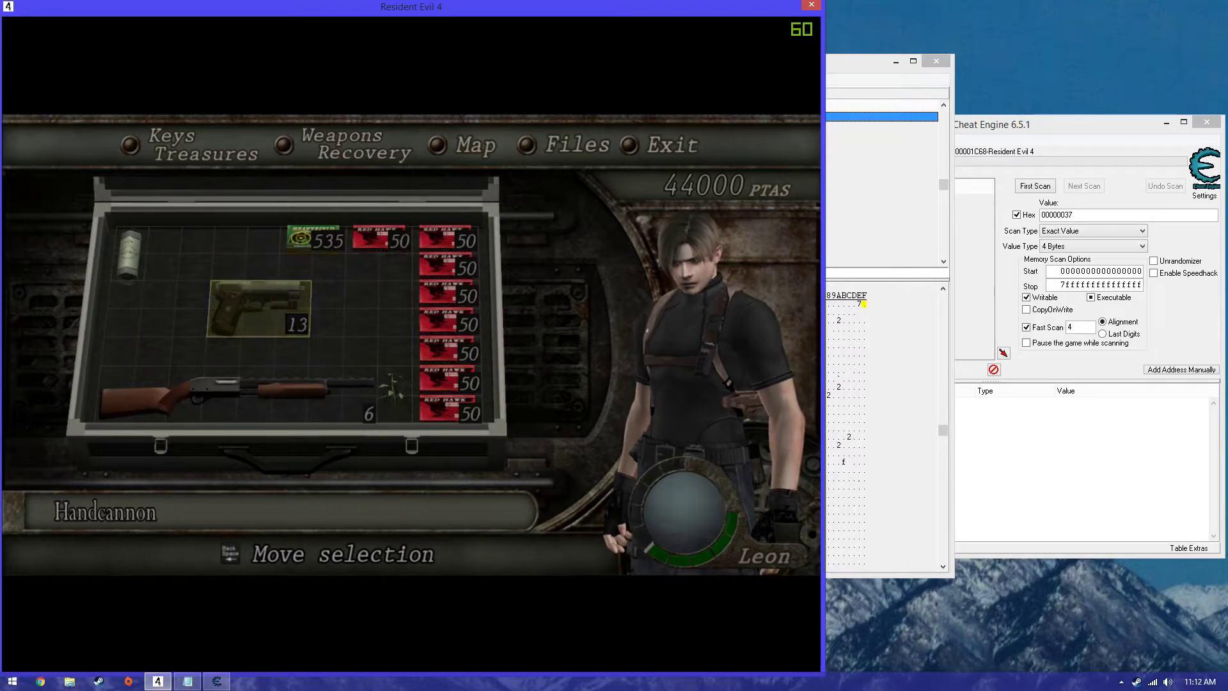
Reopen the inventory and equip the Handcannon.
key("Escape")
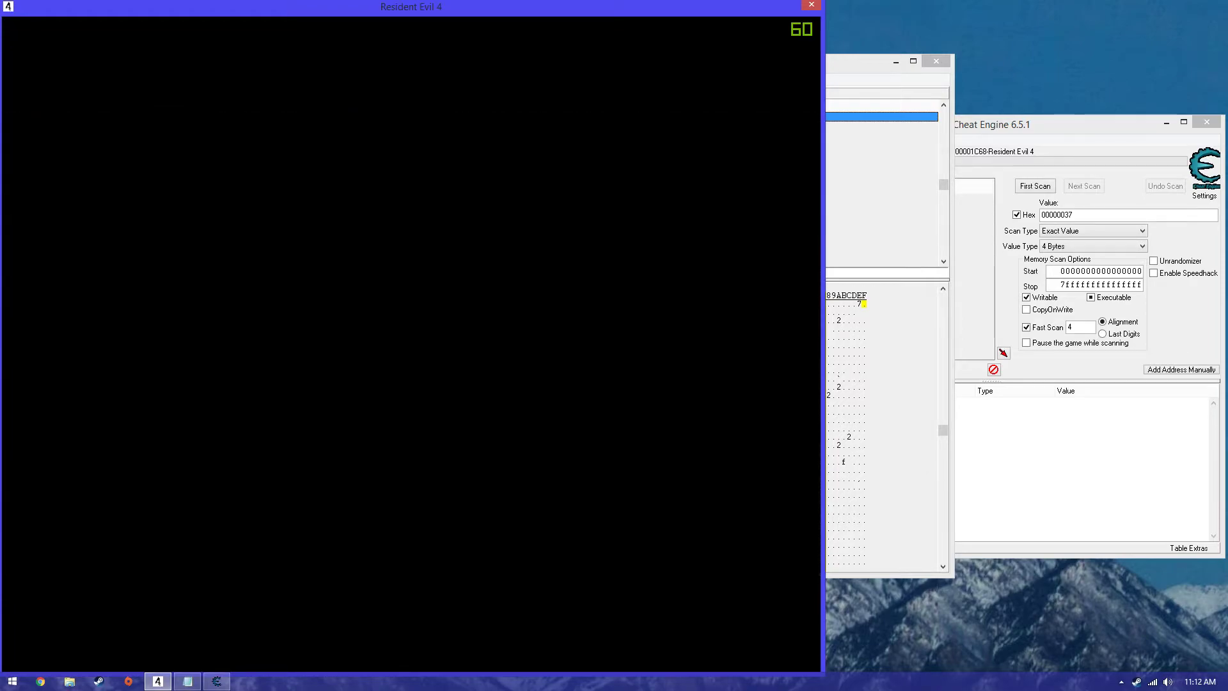
key("Tab")
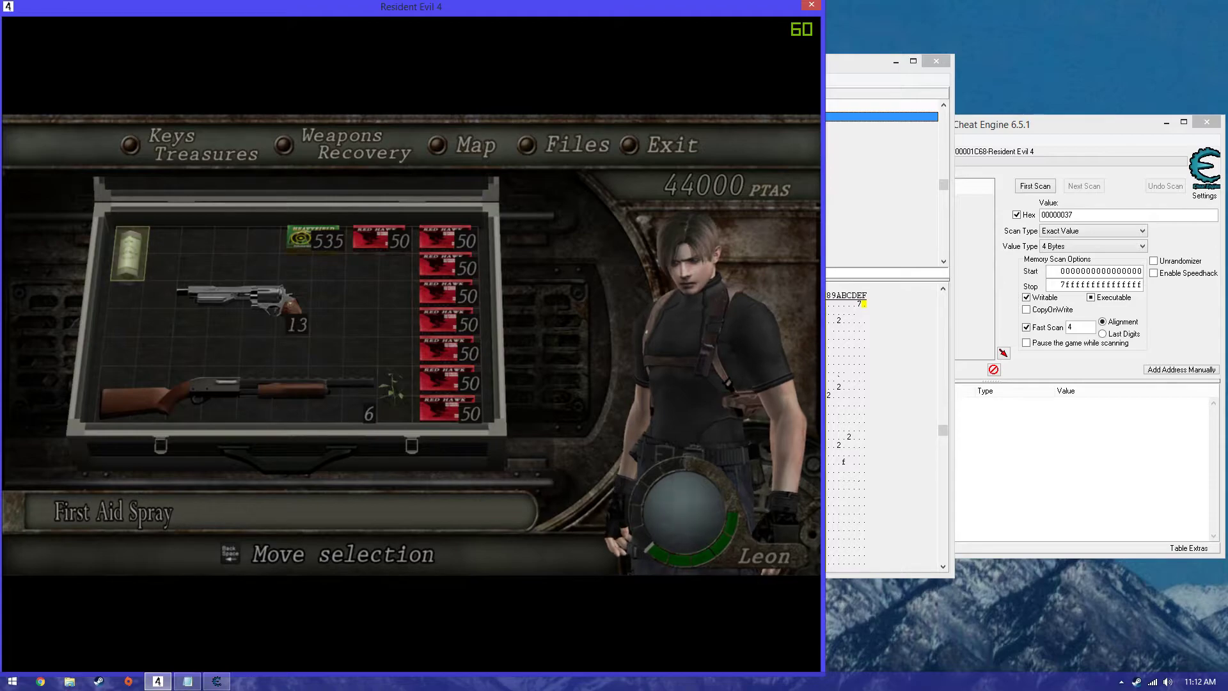
key("Right")
key("Right")
key("Down")
key("Down")
key("Down")
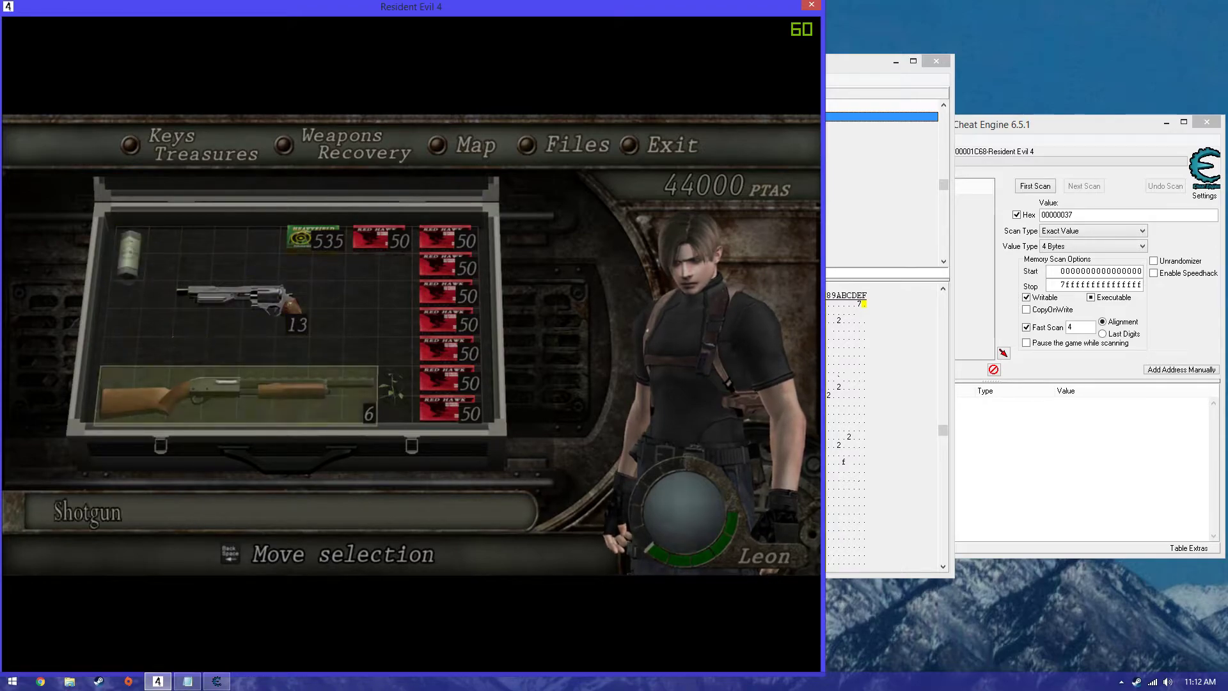
key("Up")
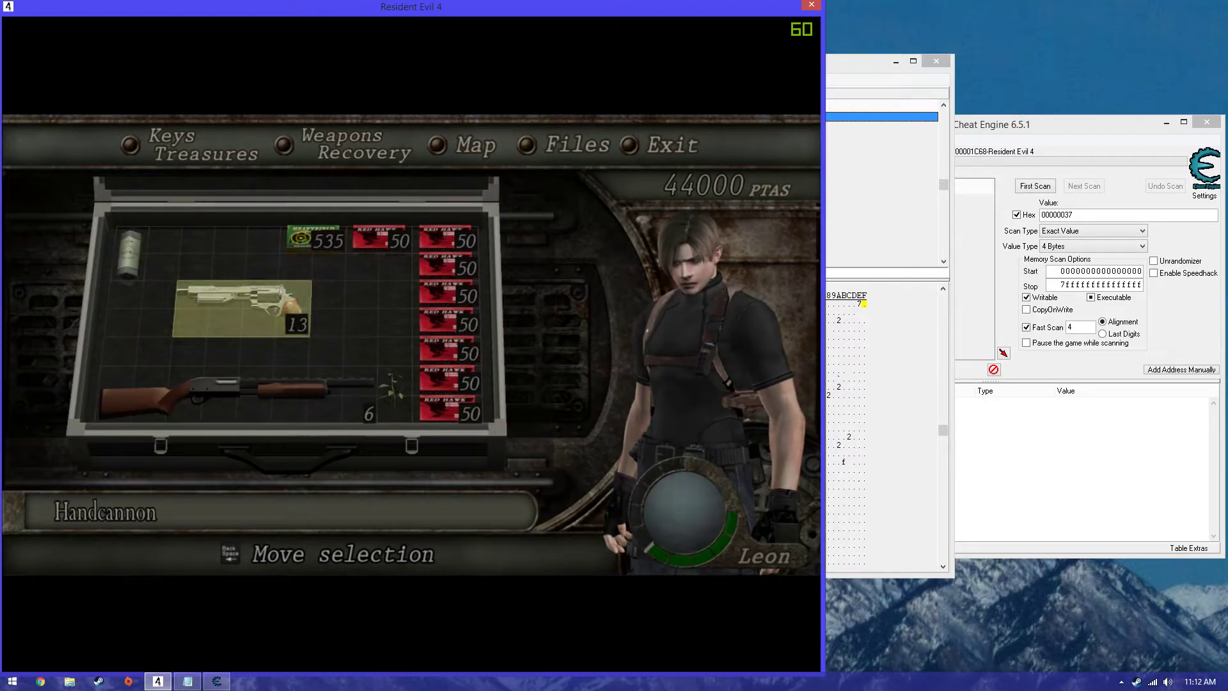
key("Return")
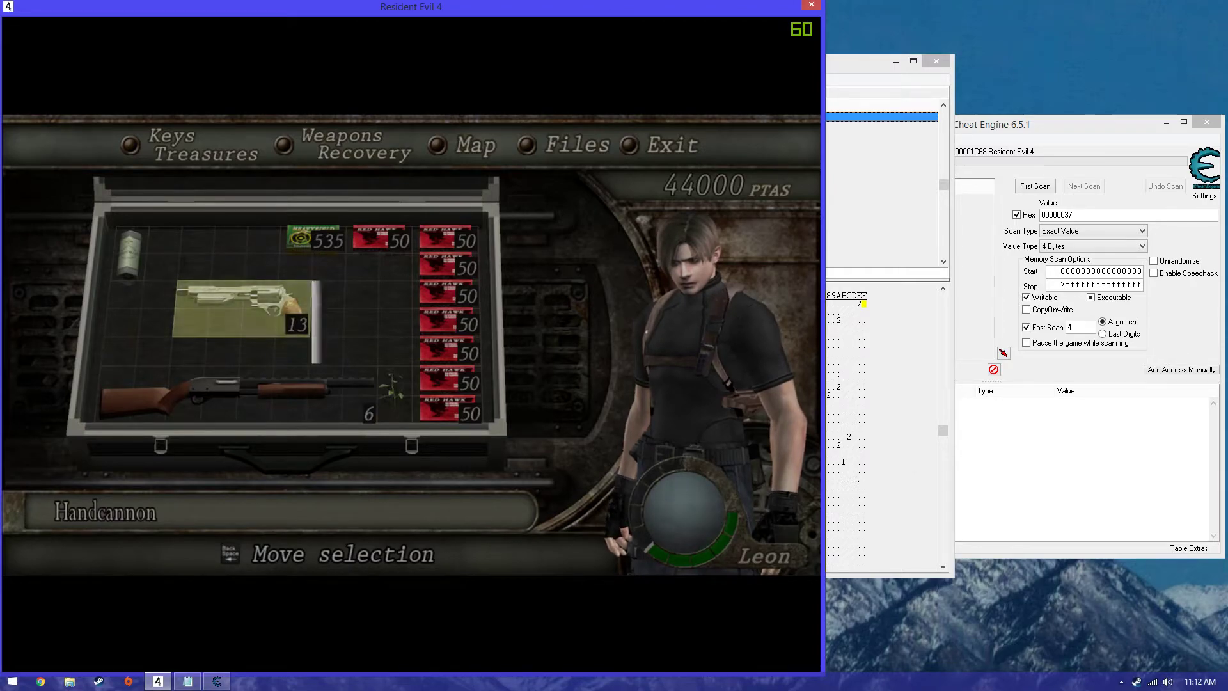
key("Return")
key("Escape")
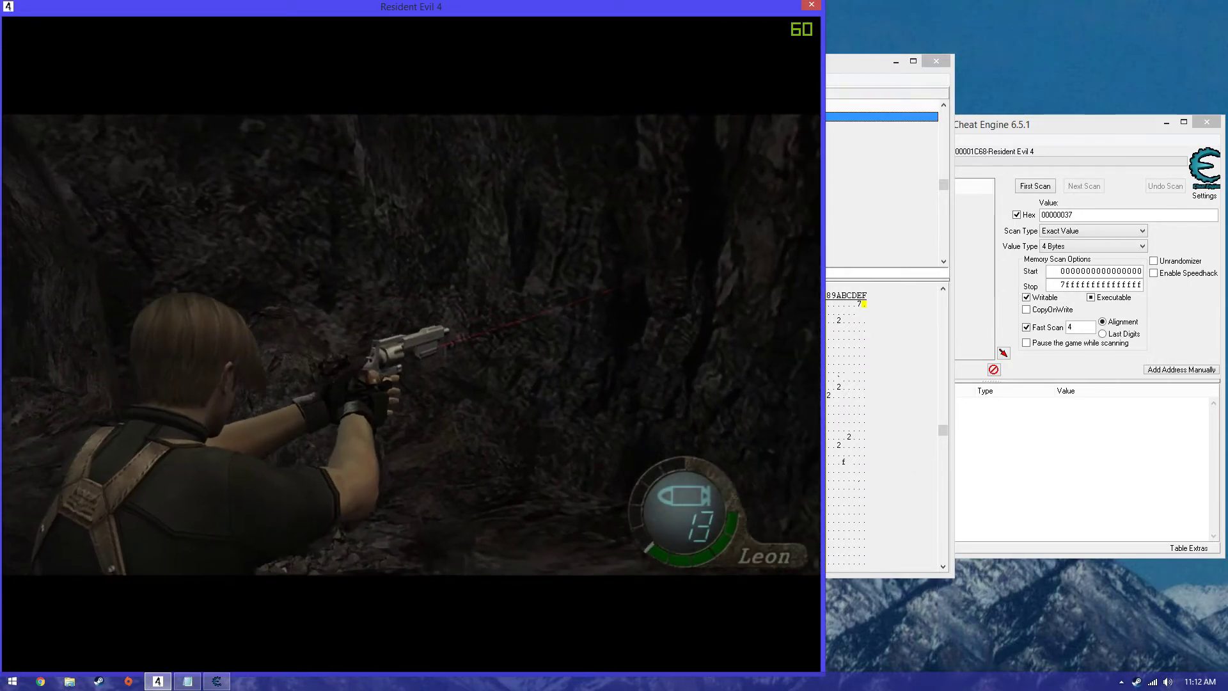
Fire one test shot, then reopen the case to see the Handcannon at 12 rounds.
key("Return")
key("Tab")
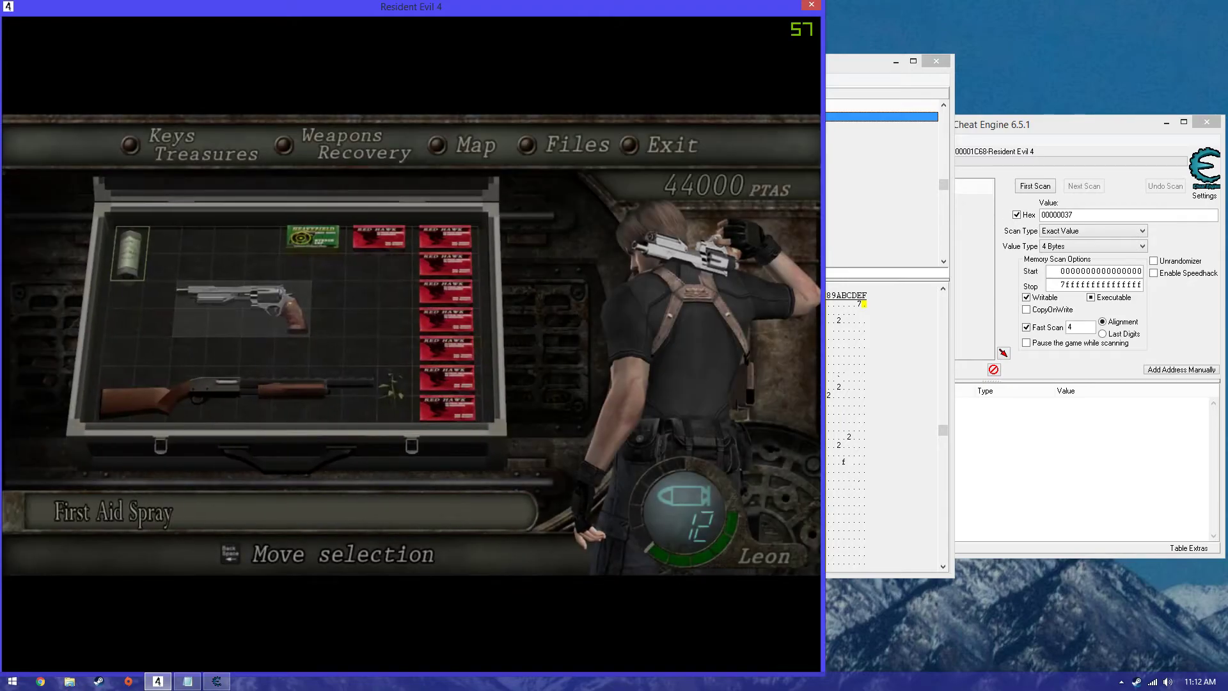
key("Right")
key("Right")
key("Down")
key("Down")
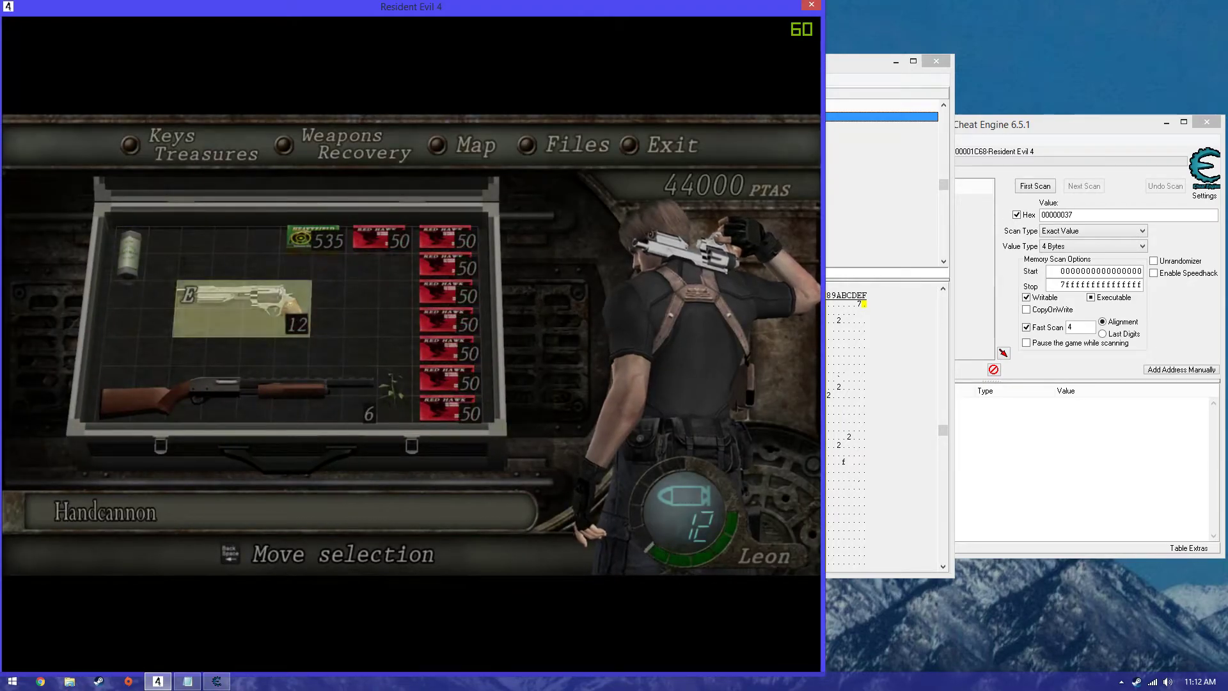
key("BackSpace")
key("Left")
key("Right")
key("Left")
key("Right")
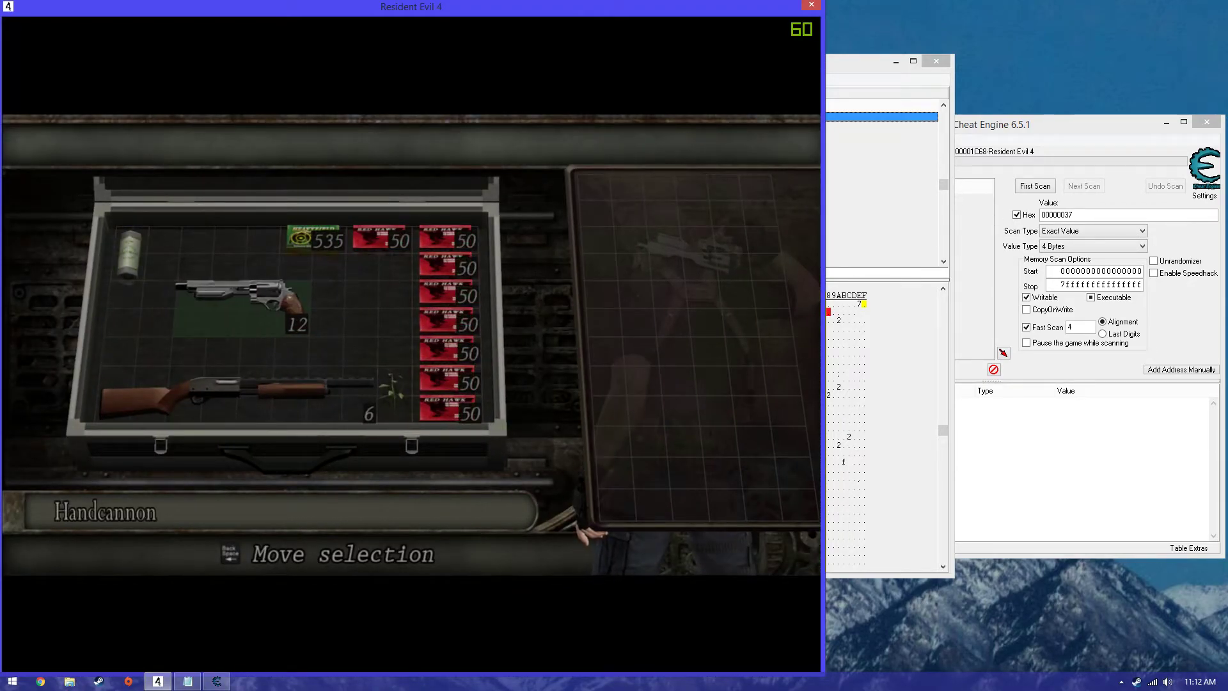
key("alt+Tab")
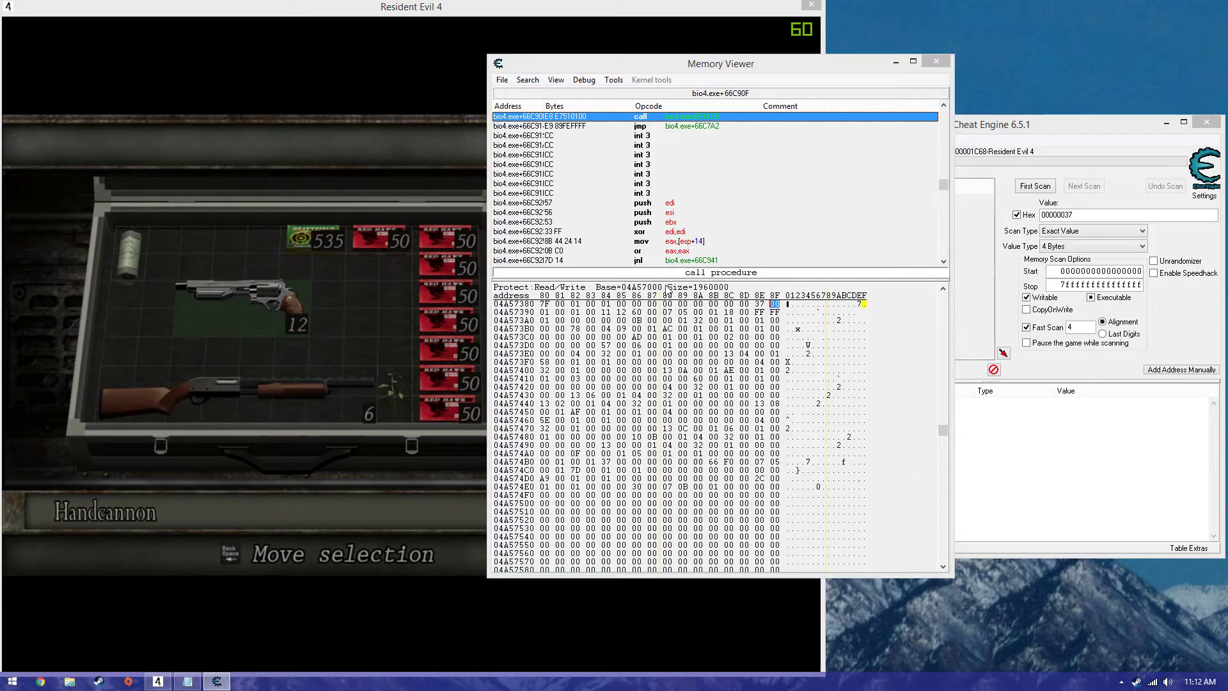
Locate the Handcannon's ammo byte 12 at 04A57395 among its item bytes in row 04A57390.
left_click_drag(671, 310, 758, 305)
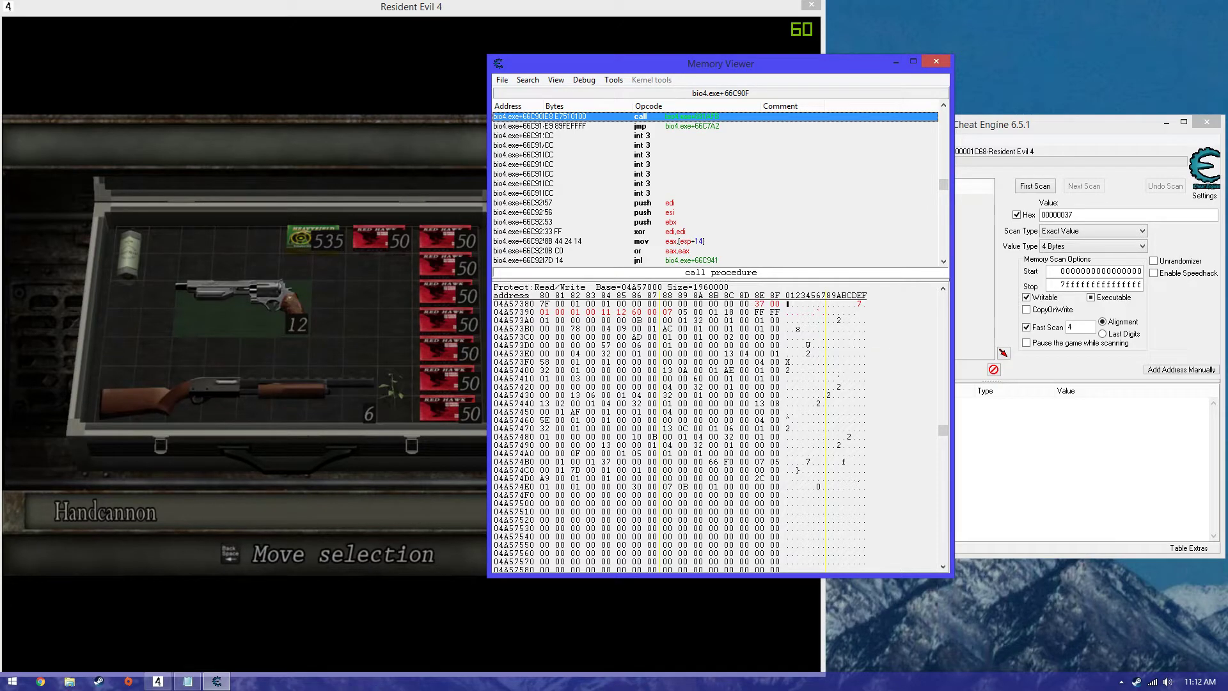
key("alt+Tab")
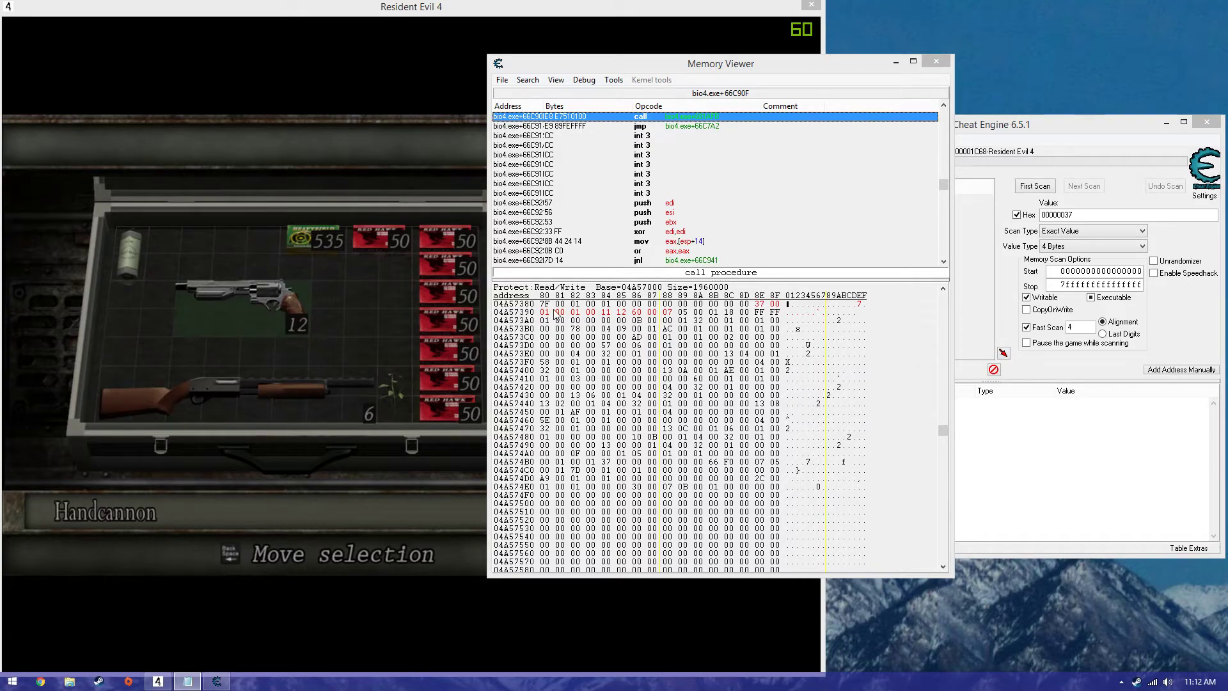
left_click(606, 313)
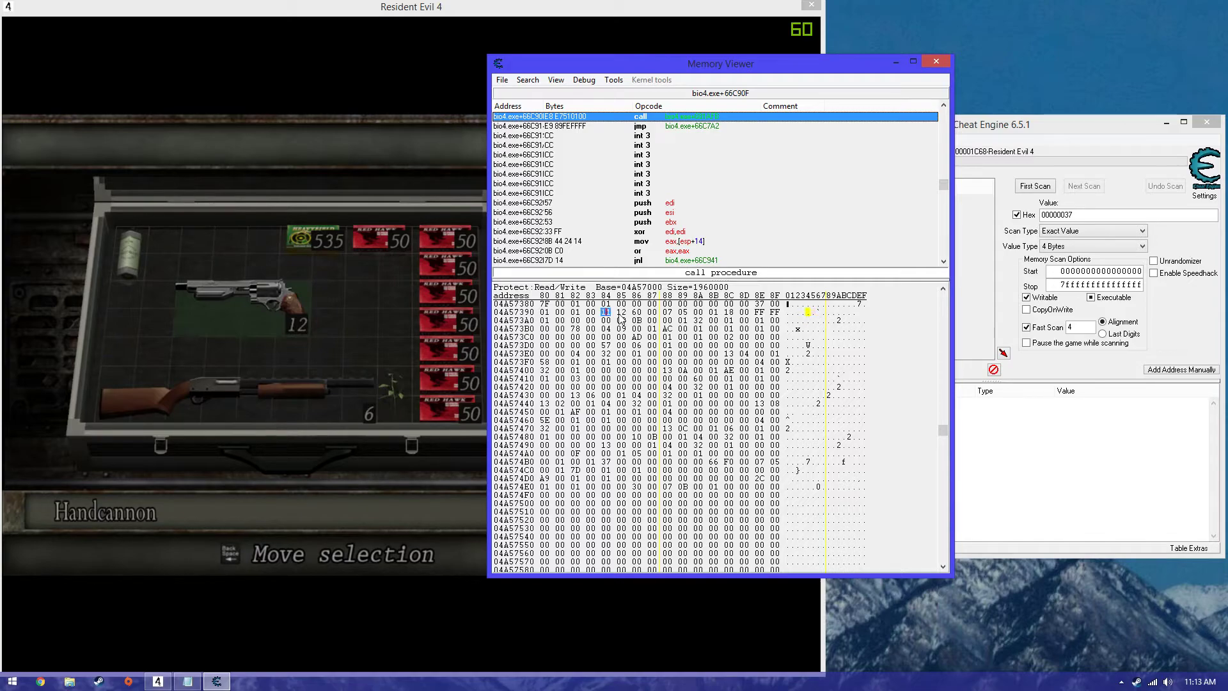
left_click(620, 315)
left_click_drag(759, 303, 750, 313)
left_click(605, 313)
key("Right")
Change the ammo byte to 62 and return to gameplay holding the Handcannon.
type("6")
left_click(601, 37)
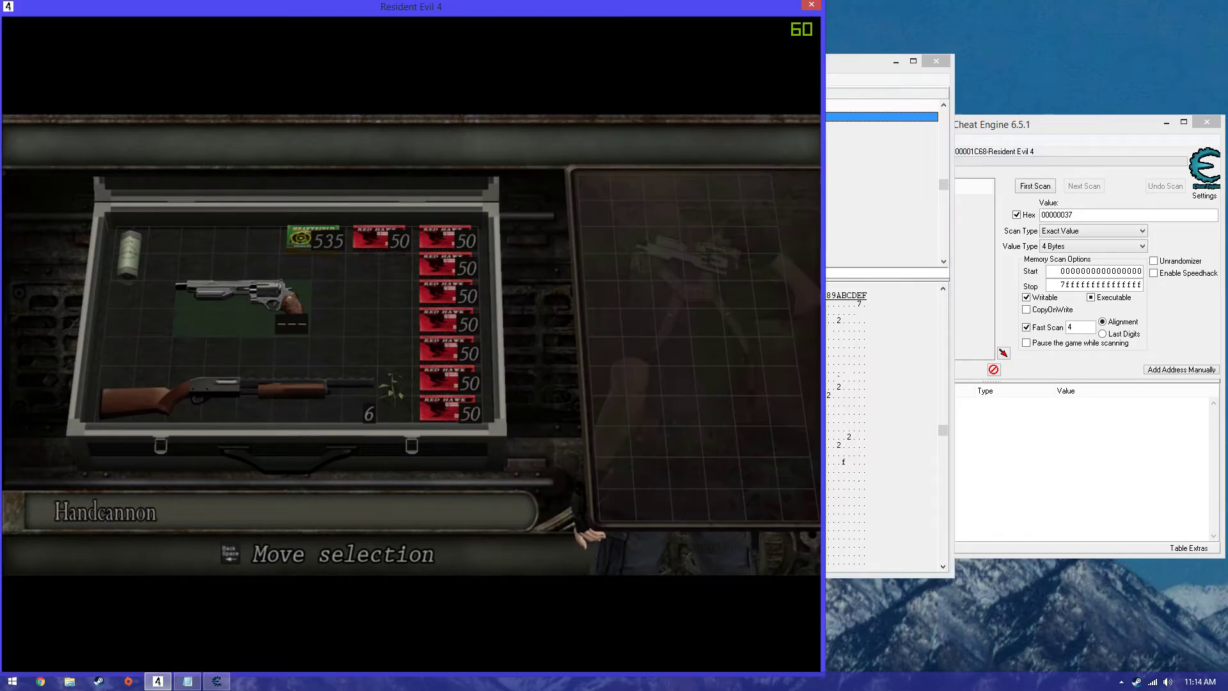
key("Escape")
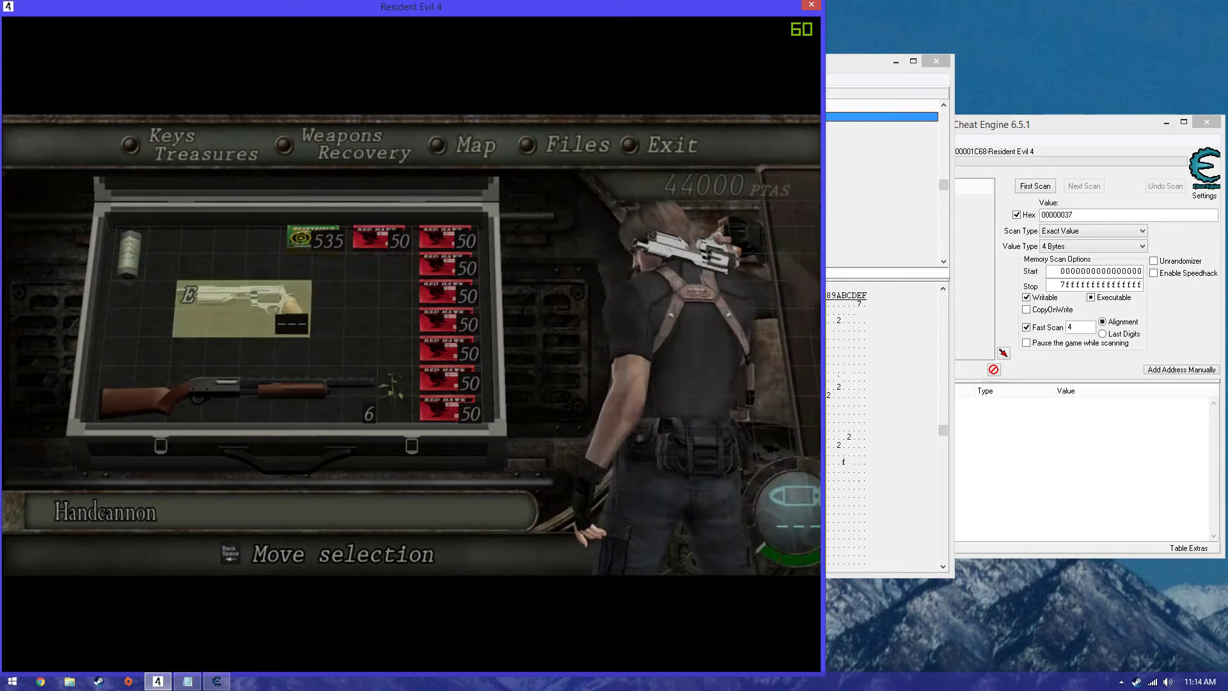
key("Escape")
Aim and fire the Handcannon twice, then reopen the case to confirm the dashed ammo.
right_click(411, 344)
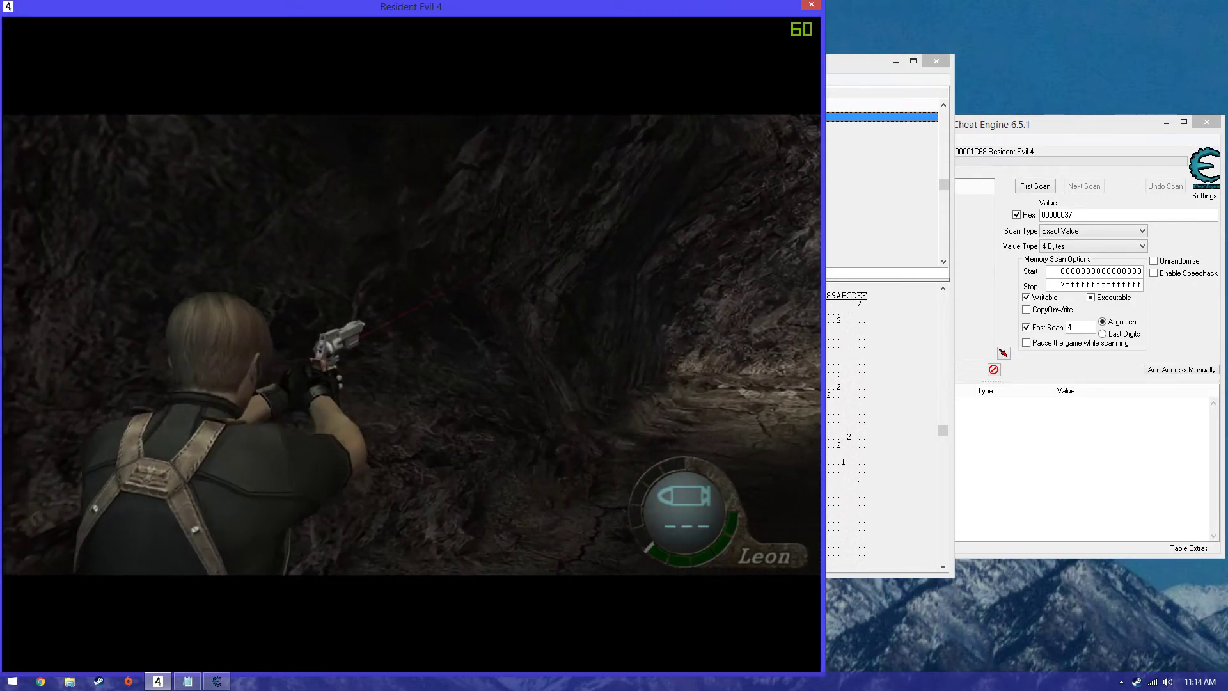
left_click(411, 344)
left_click(411, 344)
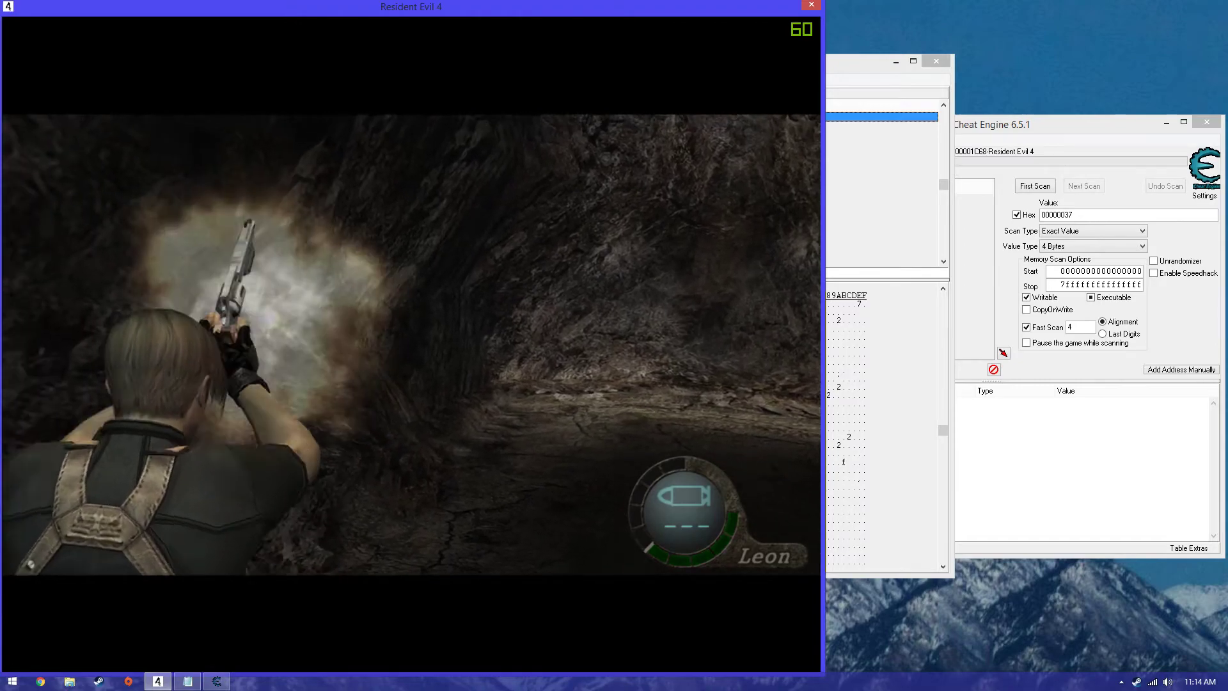
key("i")
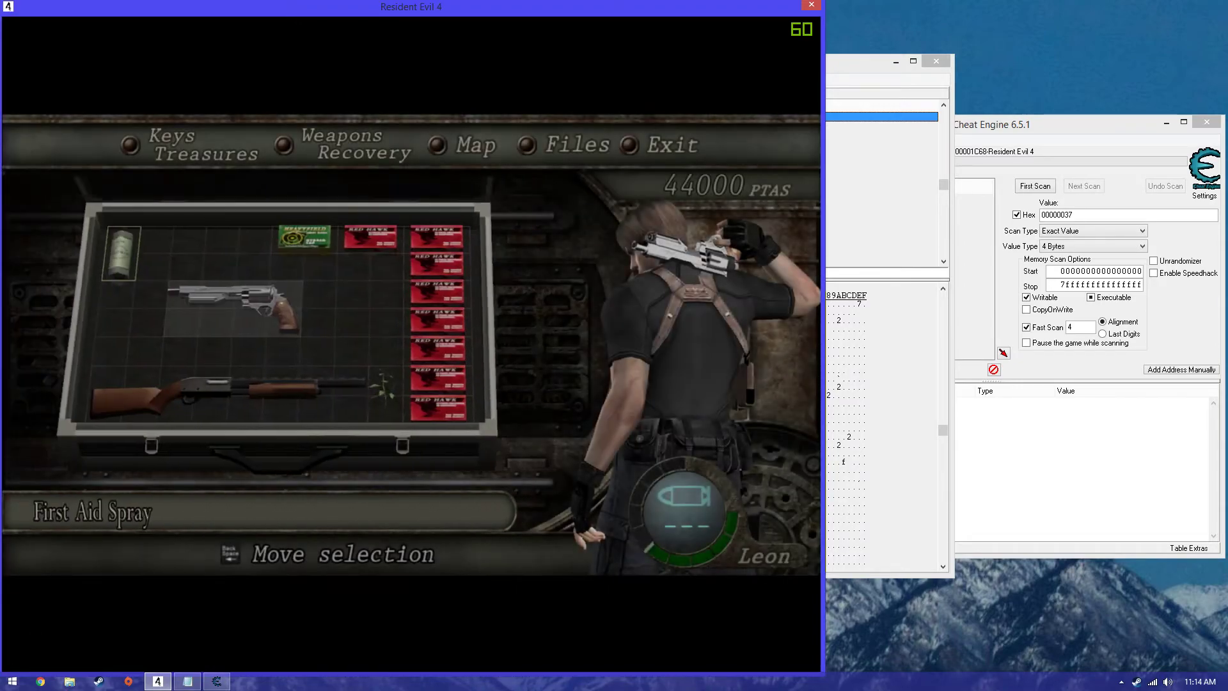
key("alt+Tab")
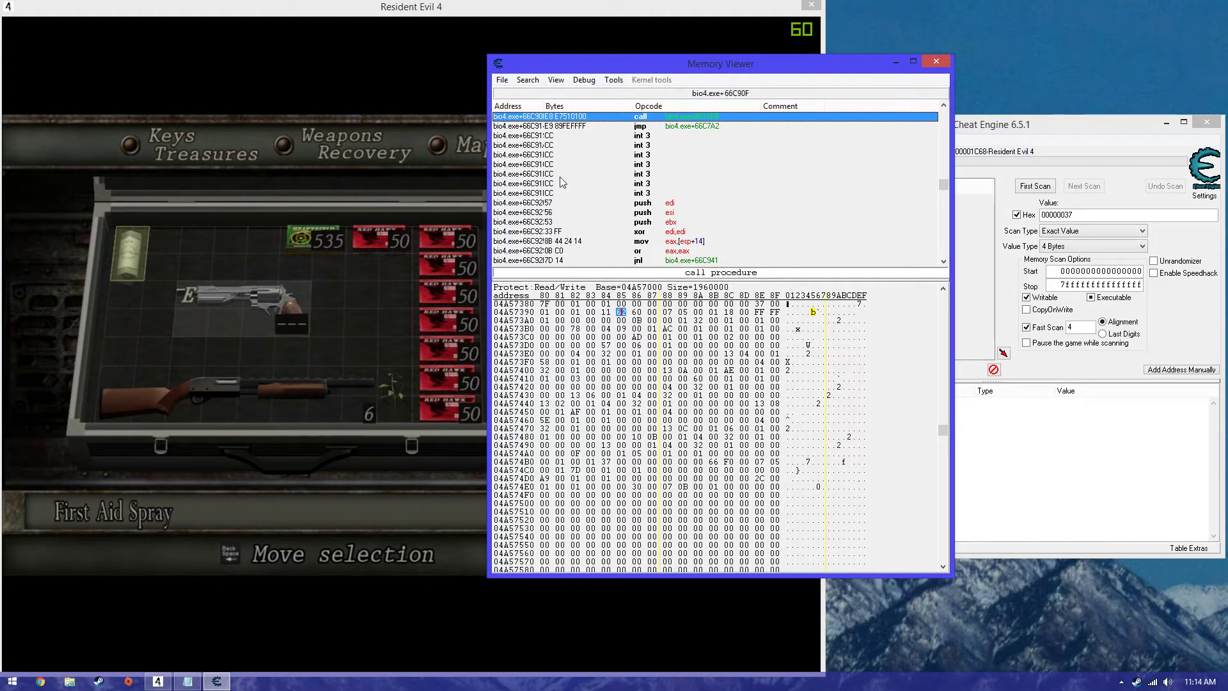
Drag the Memory Viewer aside to expose more of the attaché case behind it.
key("alt+Tab")
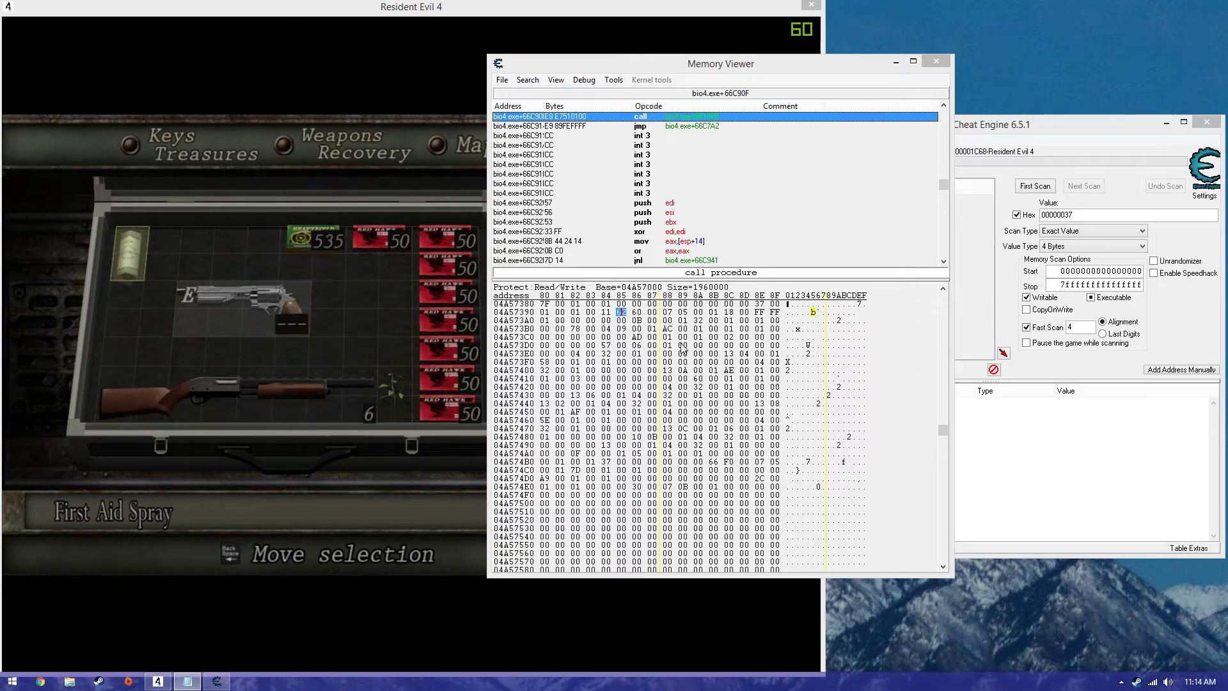
left_click_drag(724, 62, 963, 80)
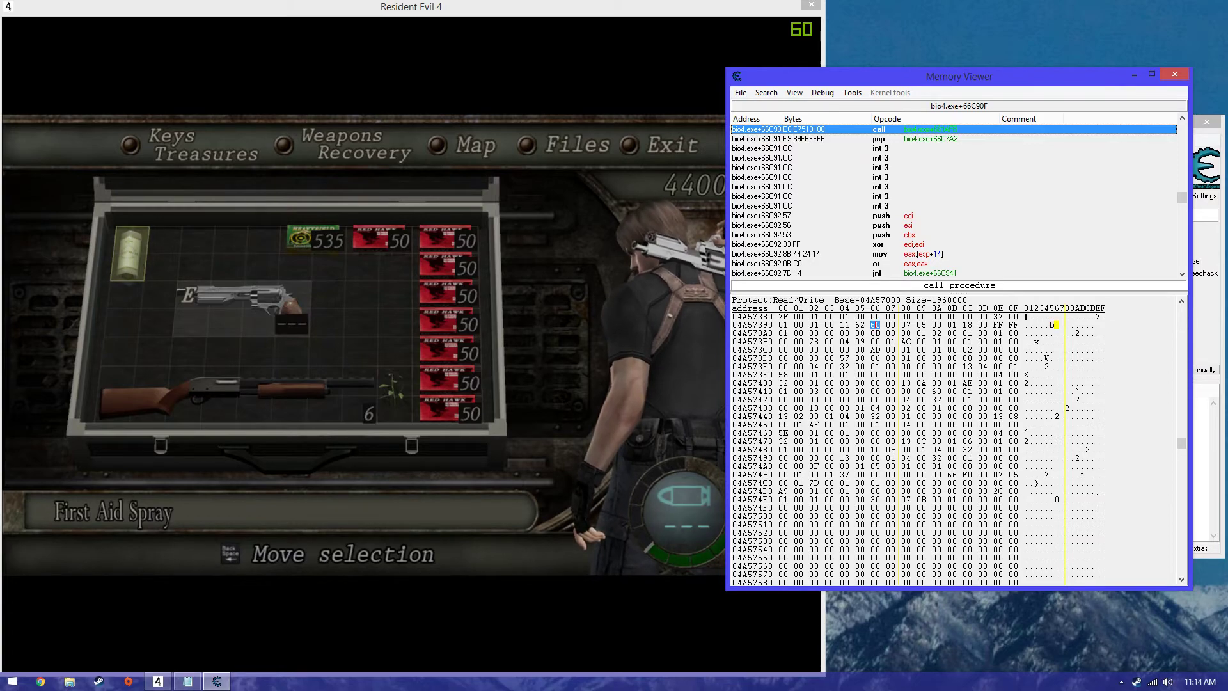
Step the hex cursor to byte 04A573A7 and bring the game forward.
key("Right")
key("Right")
key("Down")
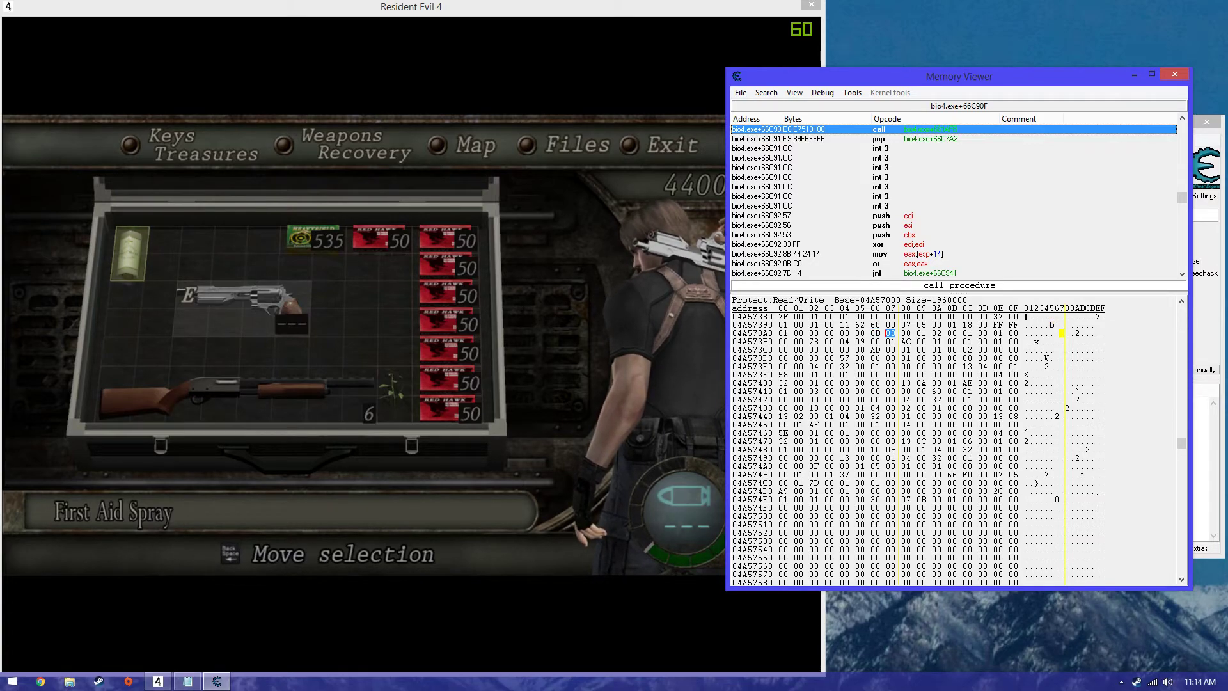
key("alt+Tab")
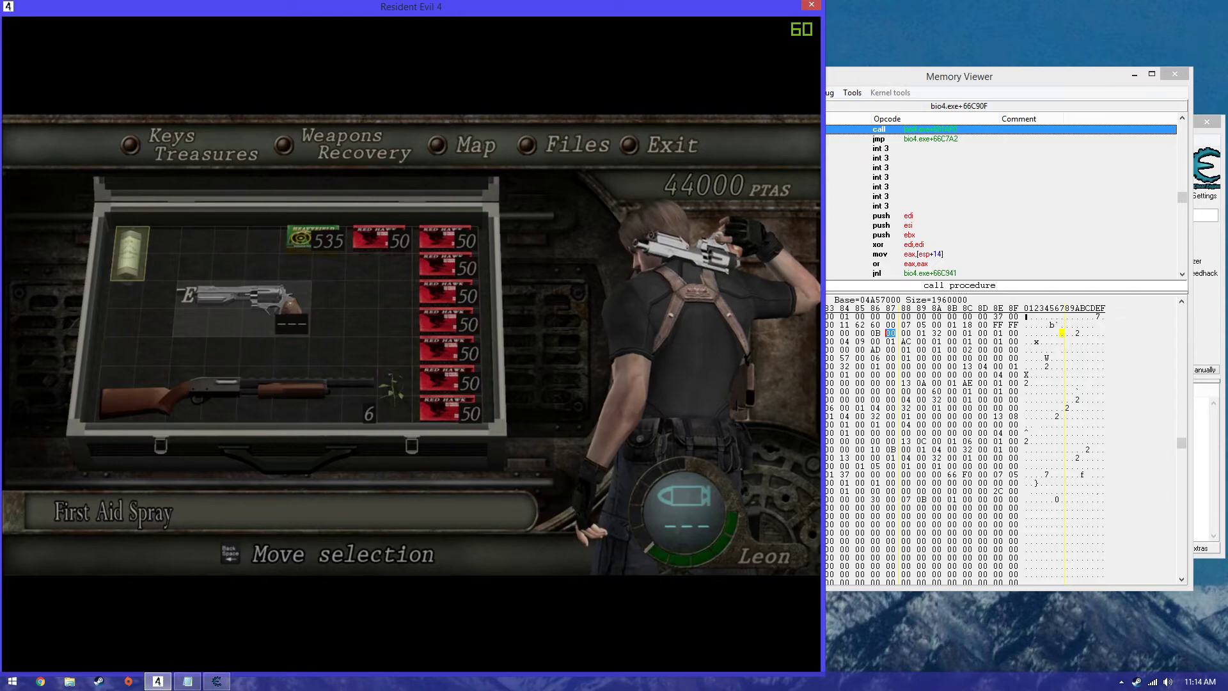
Browse the Handgun Ammo boxes in the attaché case.
key("Right")
key("Right")
key("Right")
key("Right")
key("Right")
key("Right")
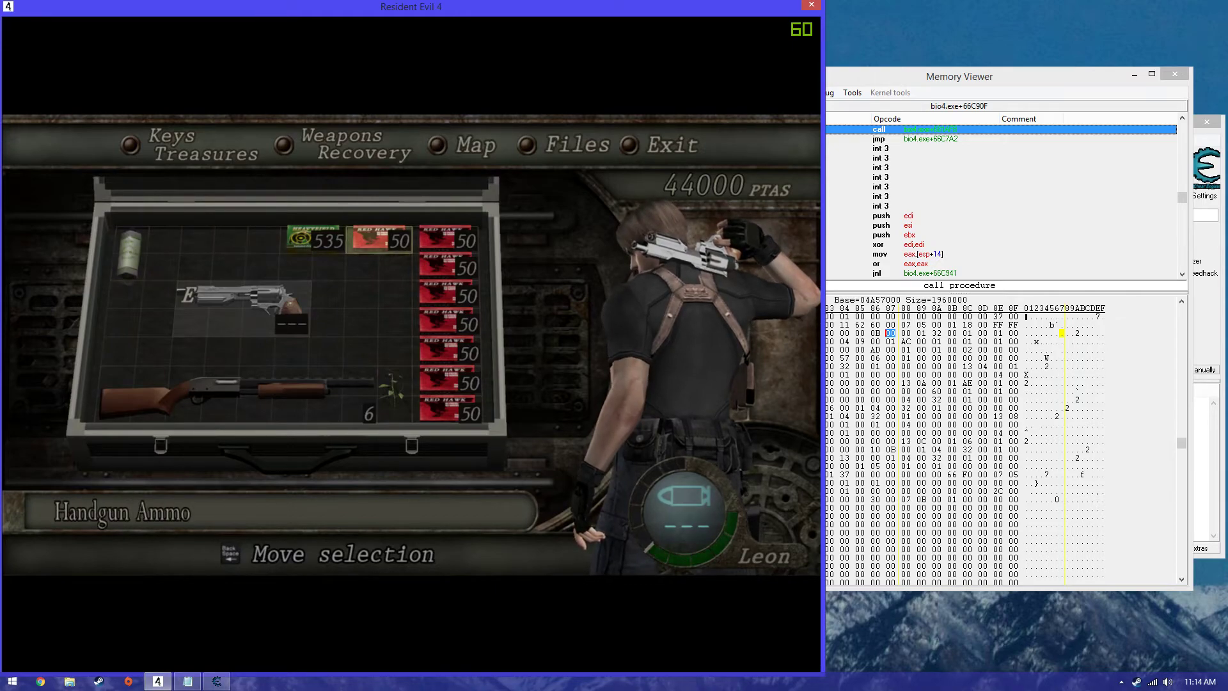
key("Down")
key("Down")
key("Down")
key("Up")
key("Up")
key("Up")
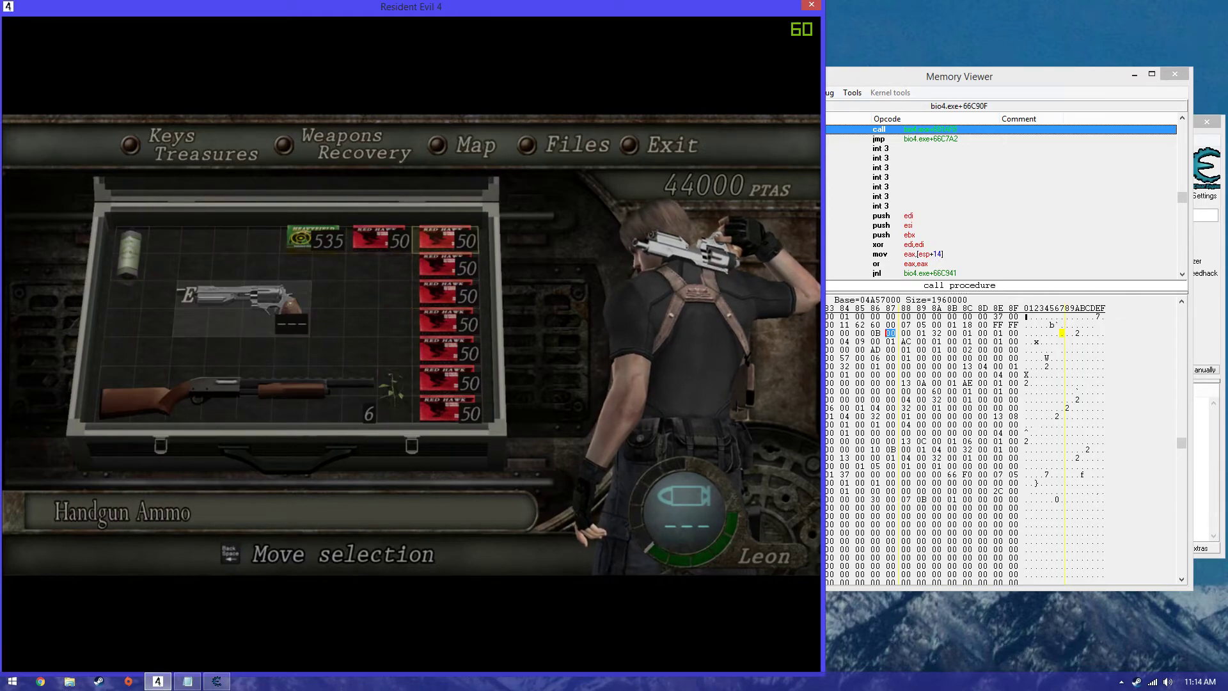
key("Left")
key("Left")
key("Right")
key("Right")
key("Down")
key("Down")
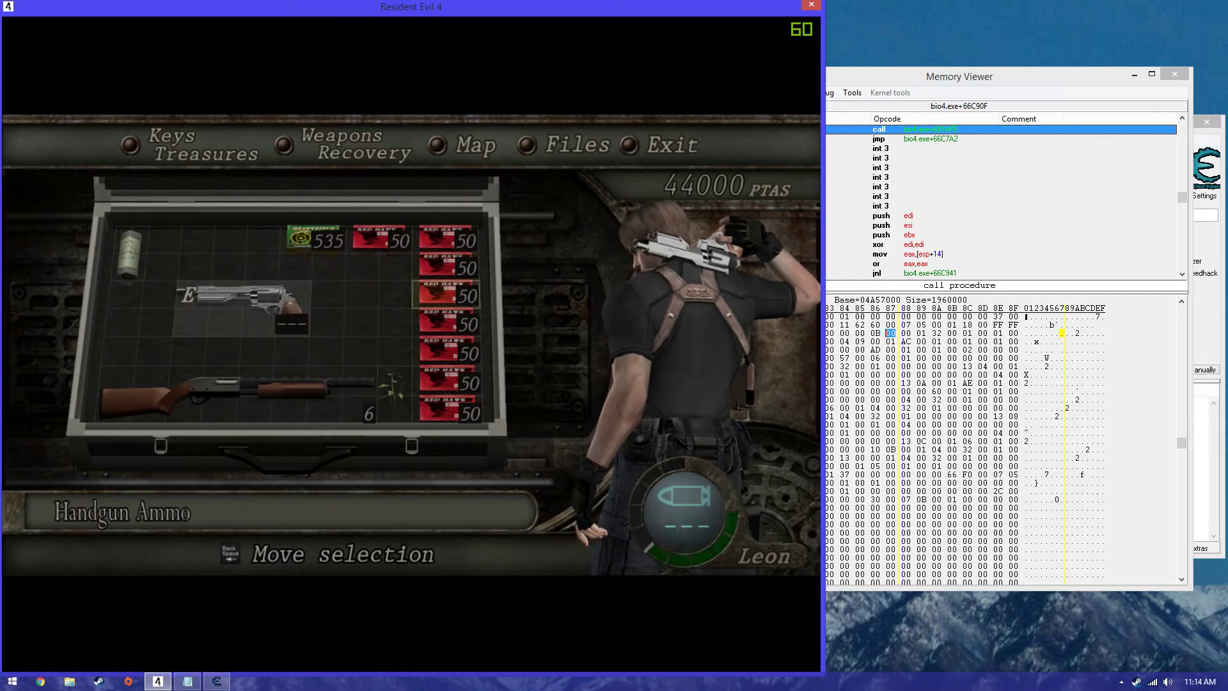
key("Up")
key("Up")
key("Left")
key("Right")
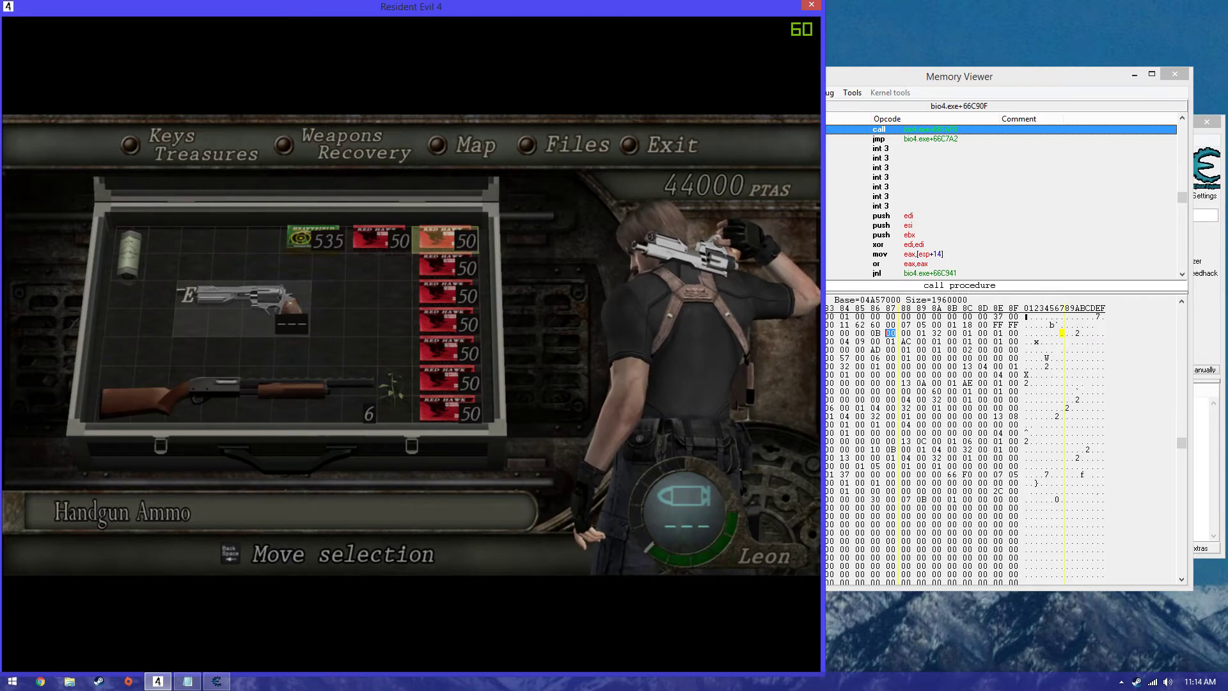
Select and equip the Shotgun, then close the case.
key("Left")
key("Left")
key("Left")
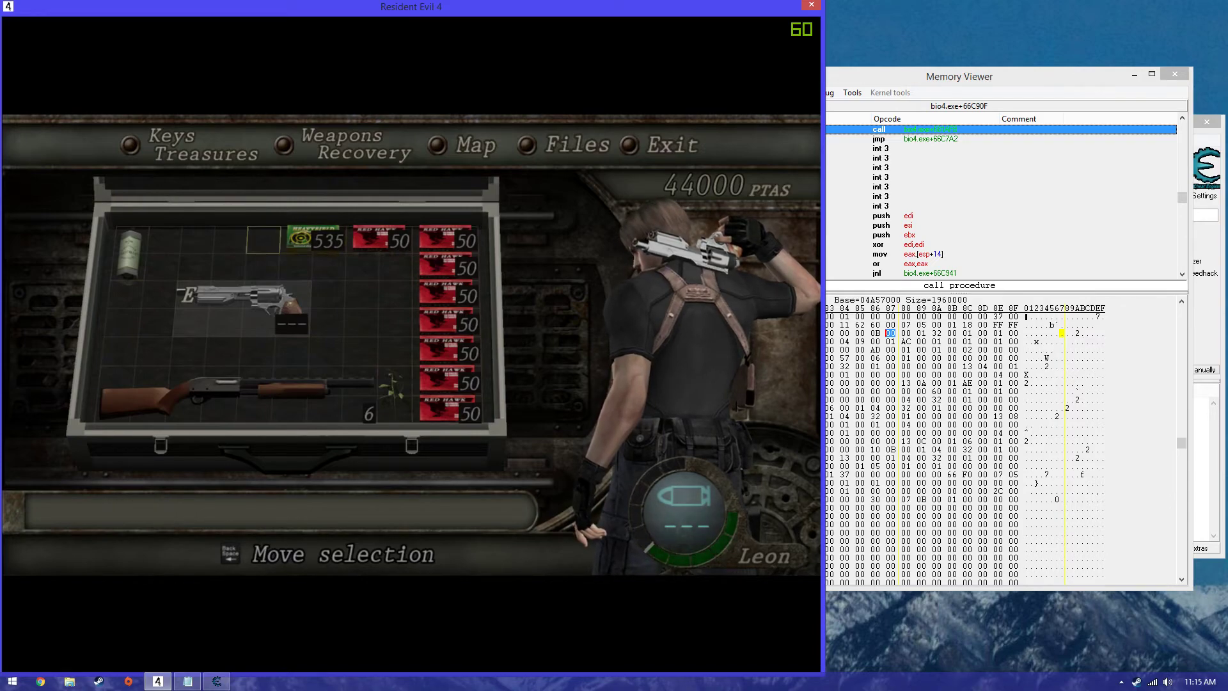
key("Right")
key("Down")
key("Down")
key("Down")
key("Down")
key("Return")
key("Return")
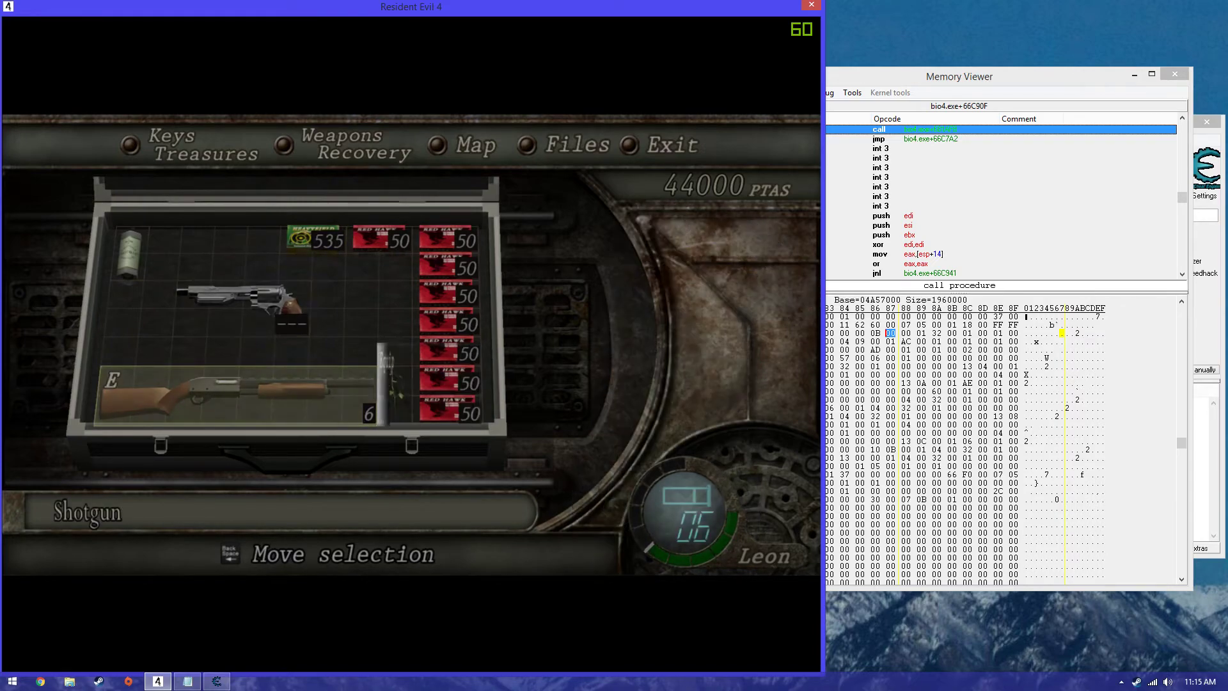
key("Escape")
Fire all six Shotgun shells and reload.
key("Return")
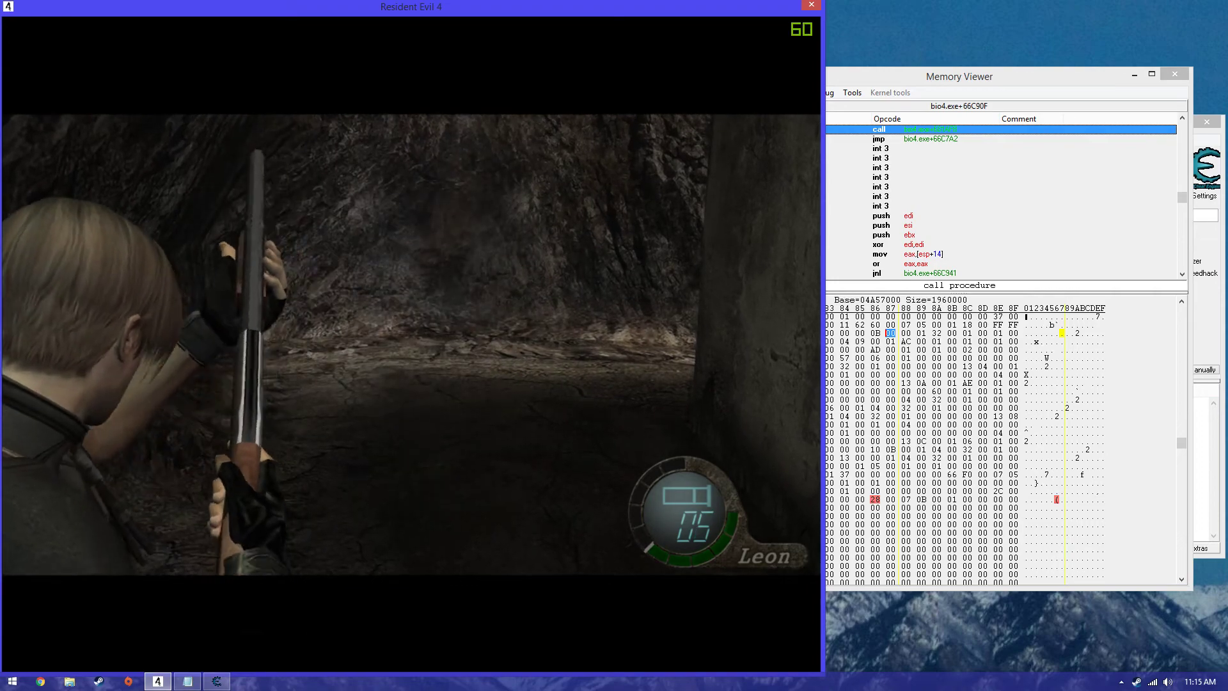
key("Return")
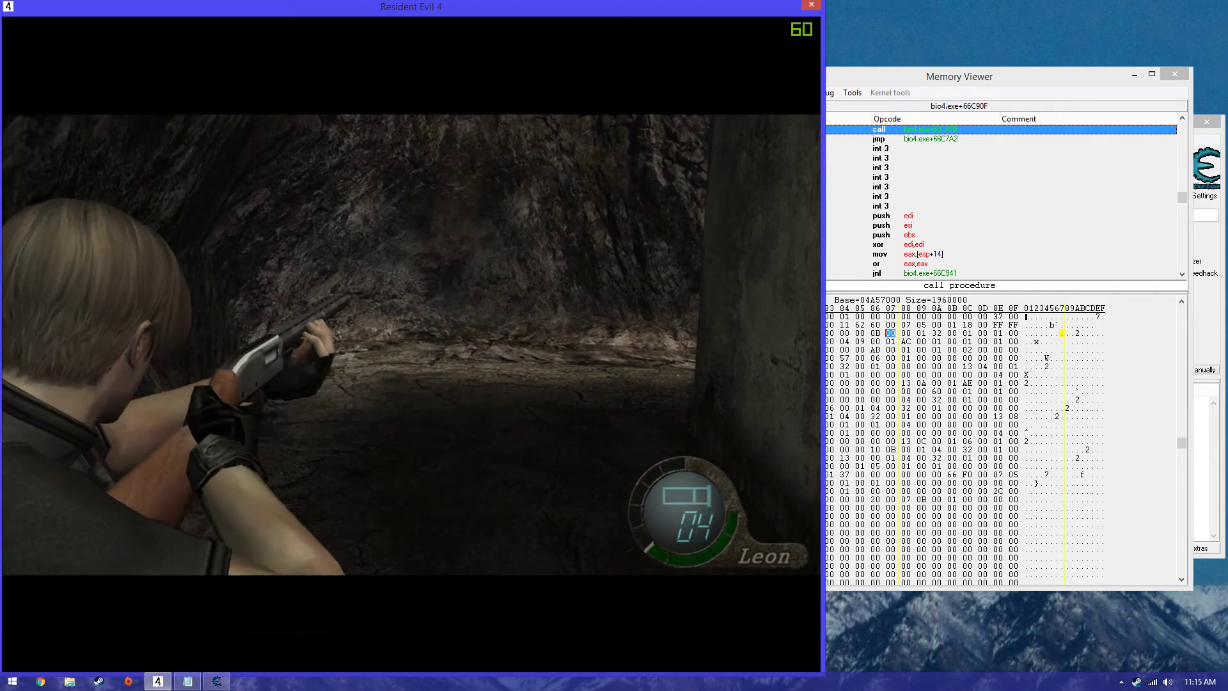
key("space")
key("space")
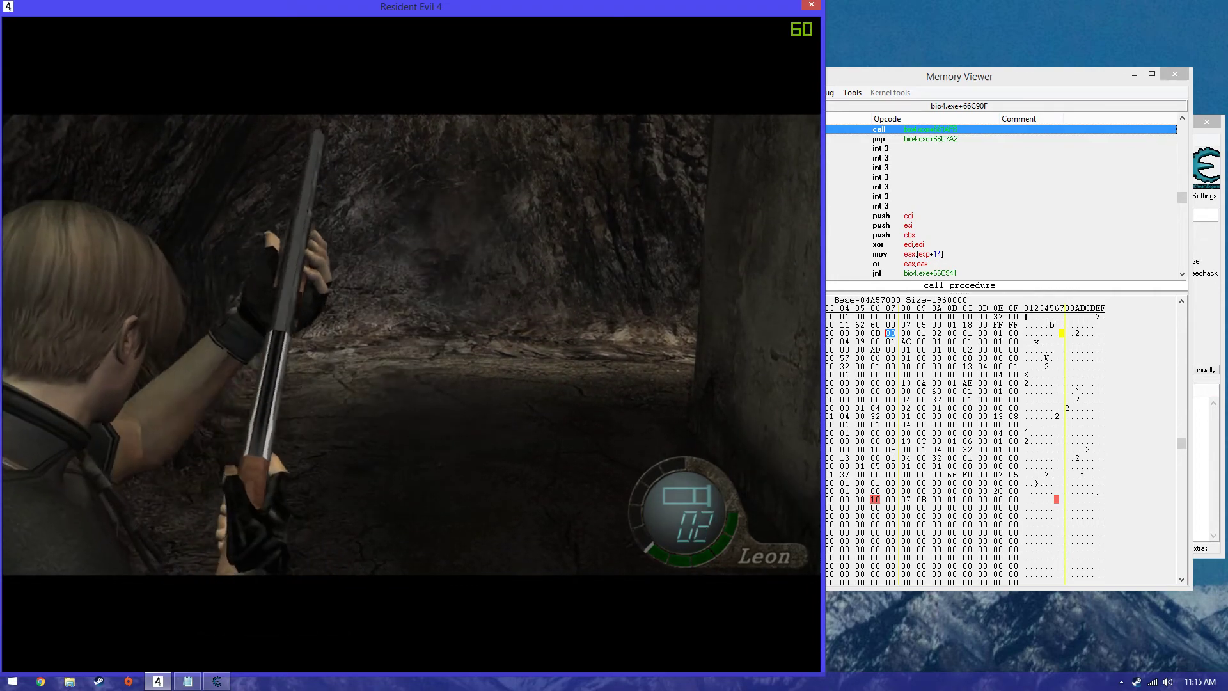
key("space")
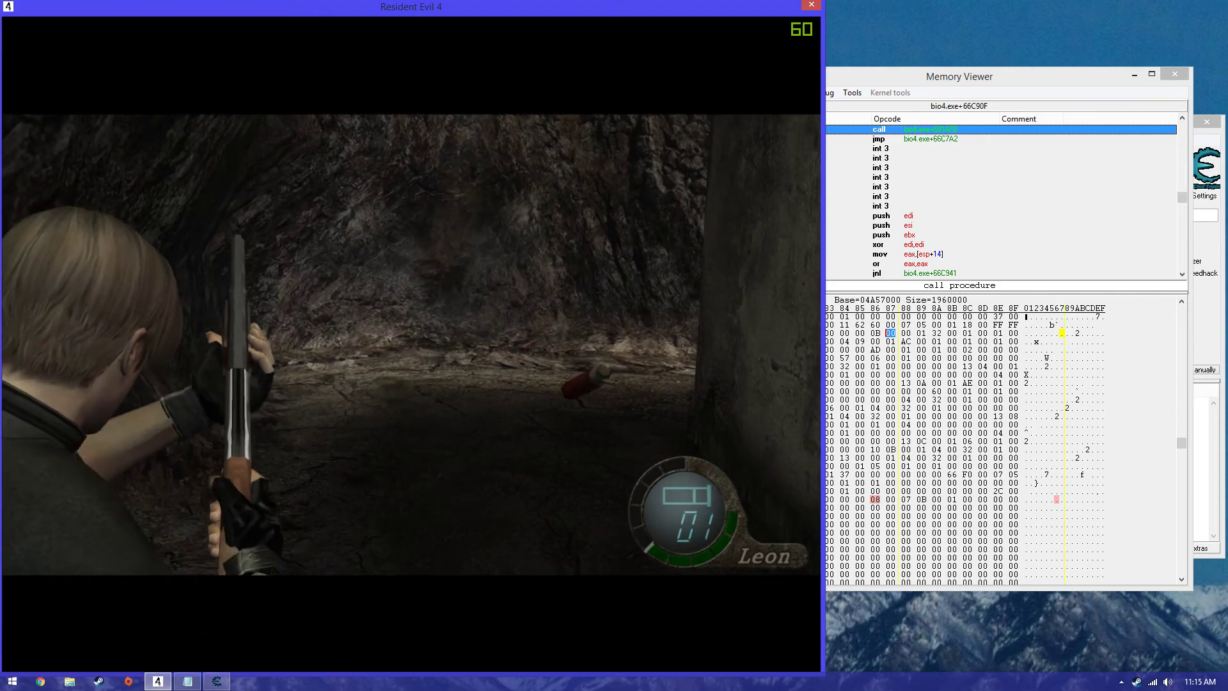
key("space")
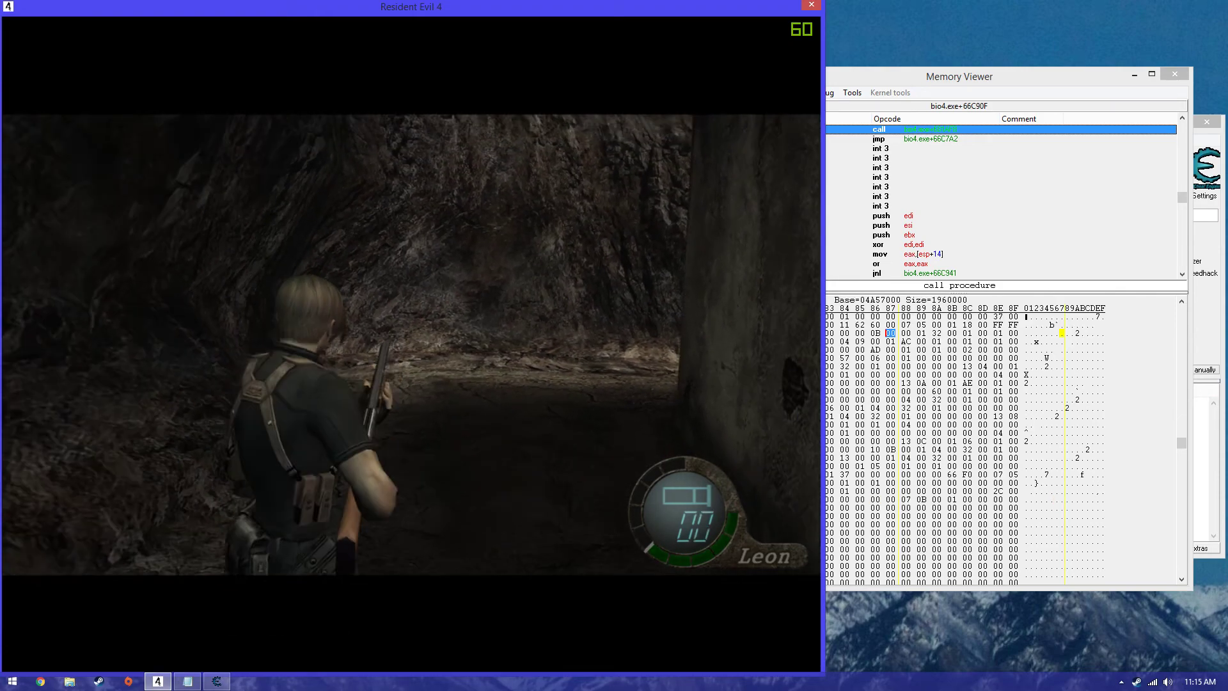
key("r")
key("r")
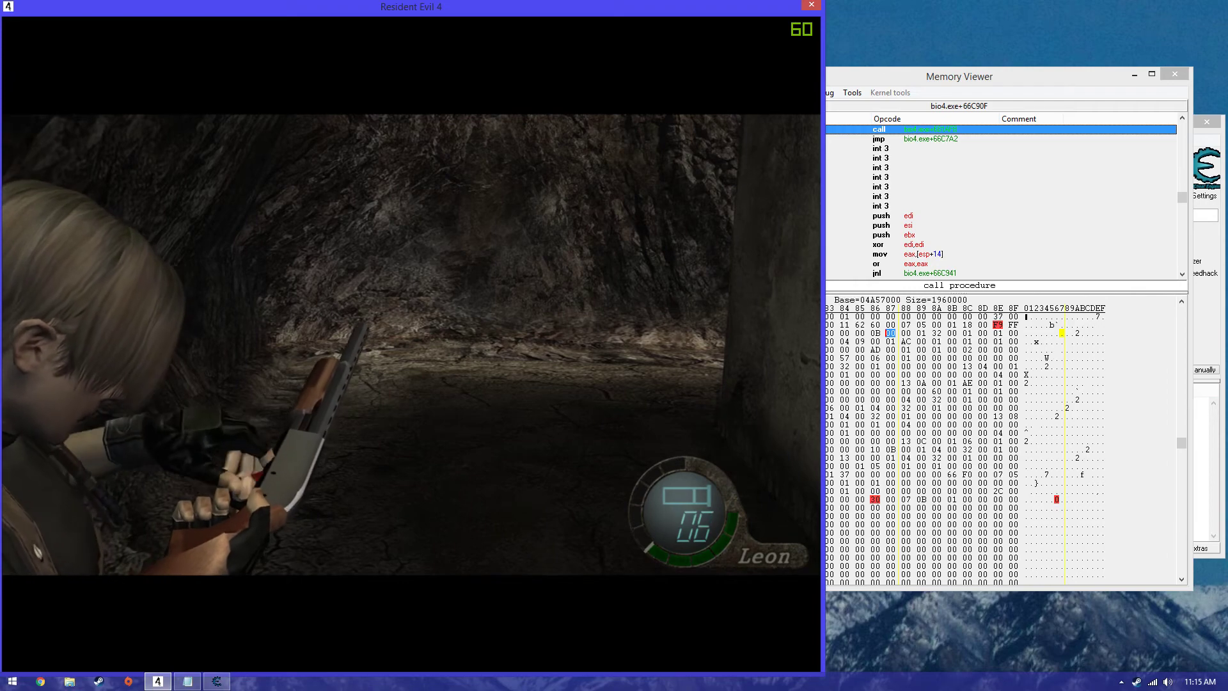
Reopen the case and check the Shotgun Shells count of 529.
key("Tab")
key("Up")
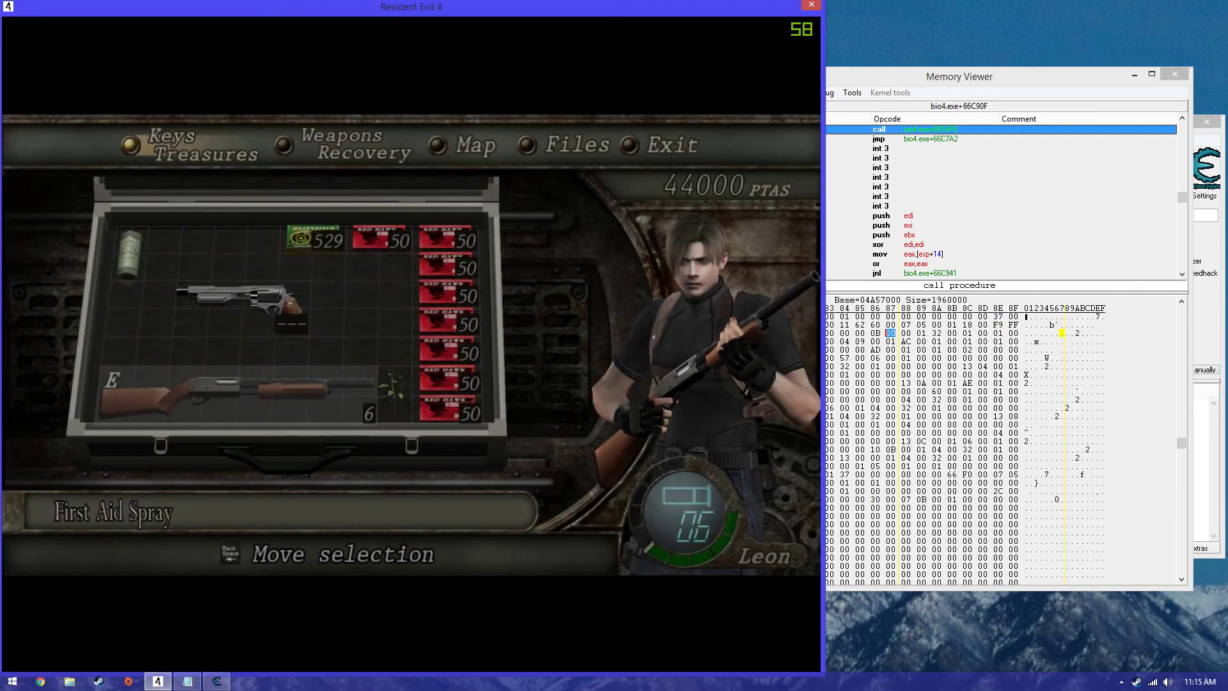
key("Down")
key("Right")
key("Right")
key("Right")
key("Right")
key("Right")
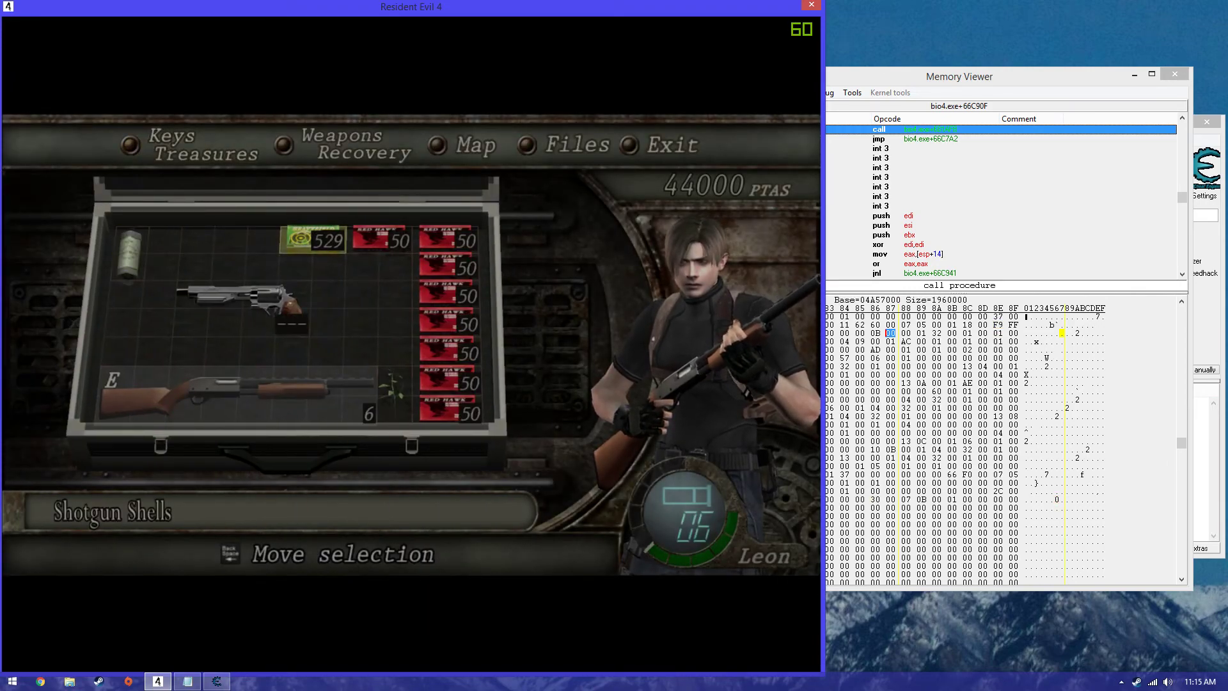
key("Right")
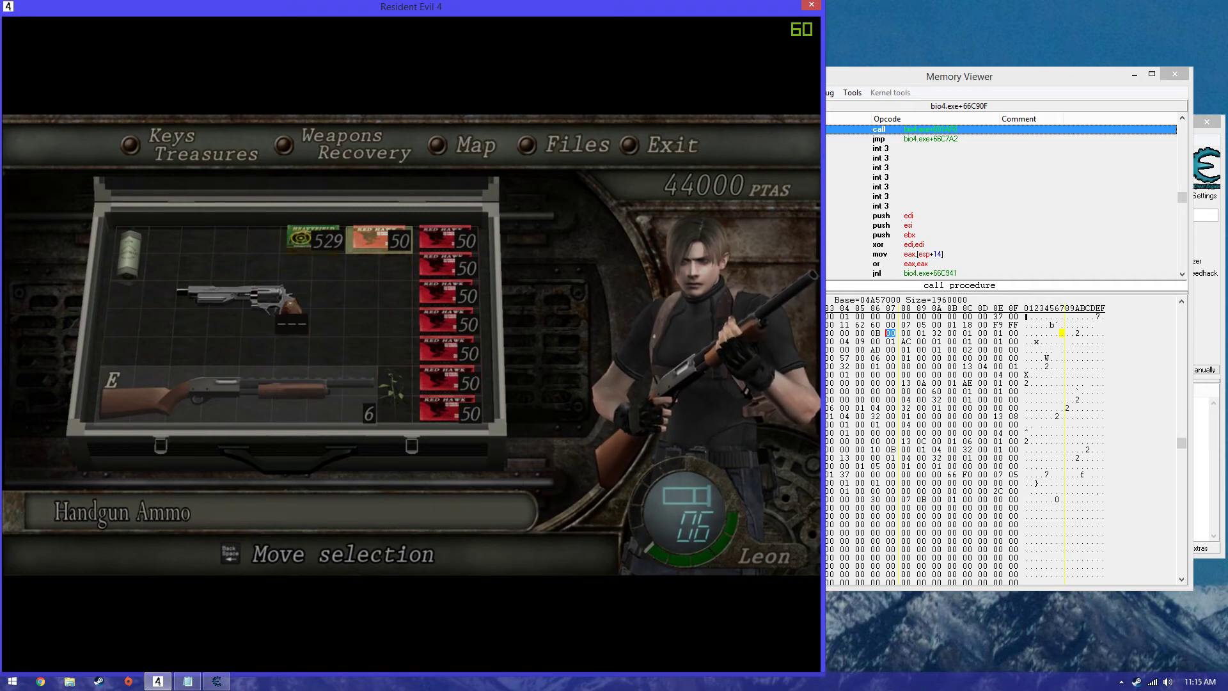
key("Left")
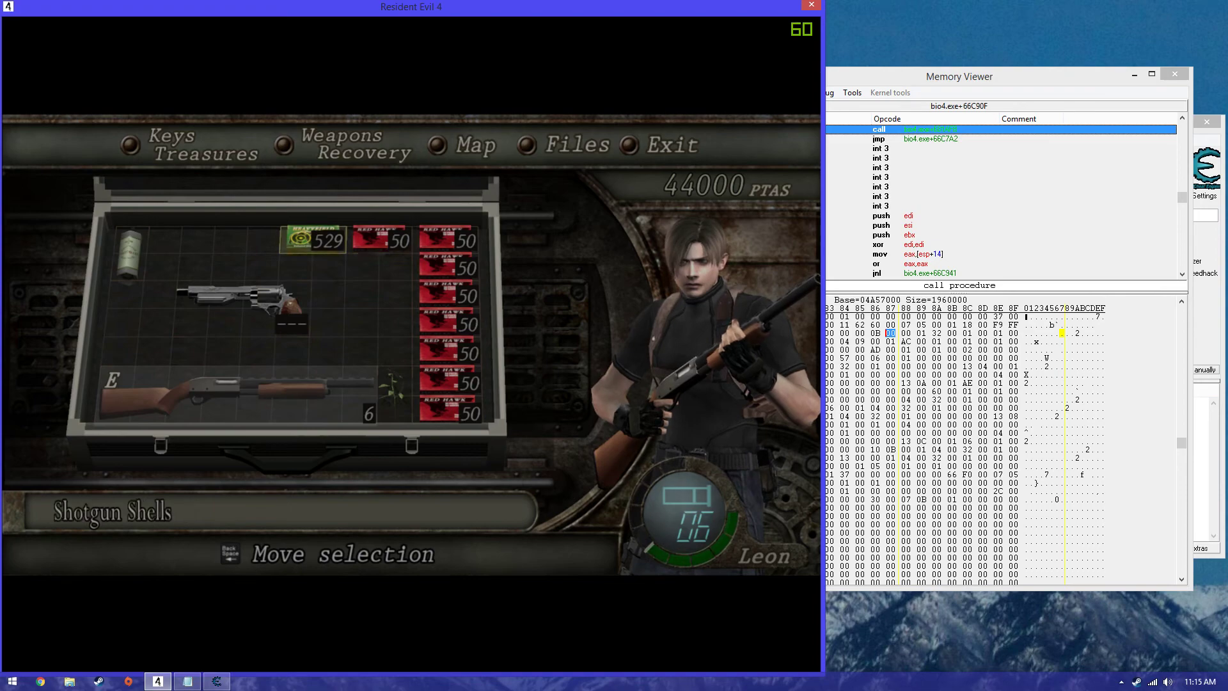